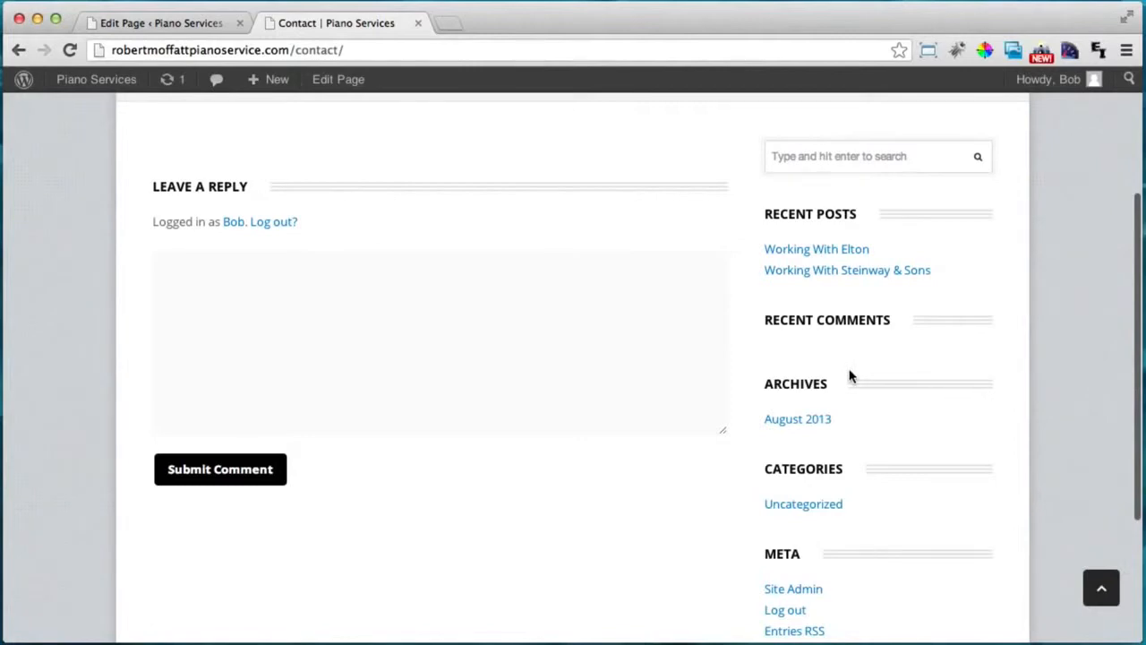
Close the live Contact page tab and return to the page editor.
scroll(849, 376, "up", 3)
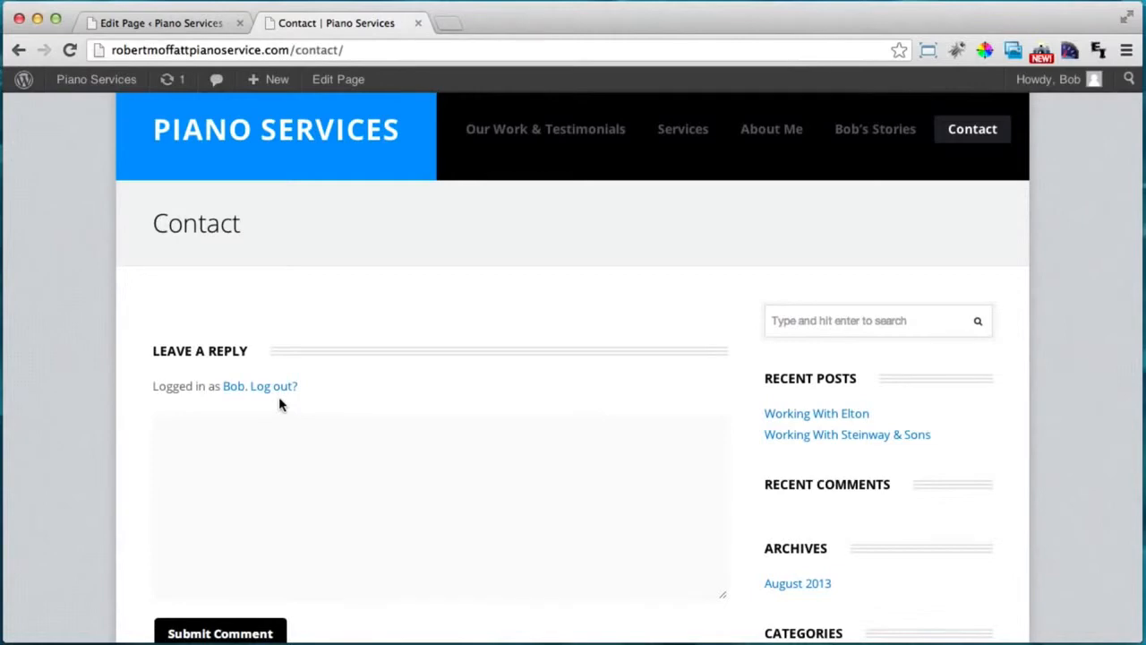
left_click(199, 22)
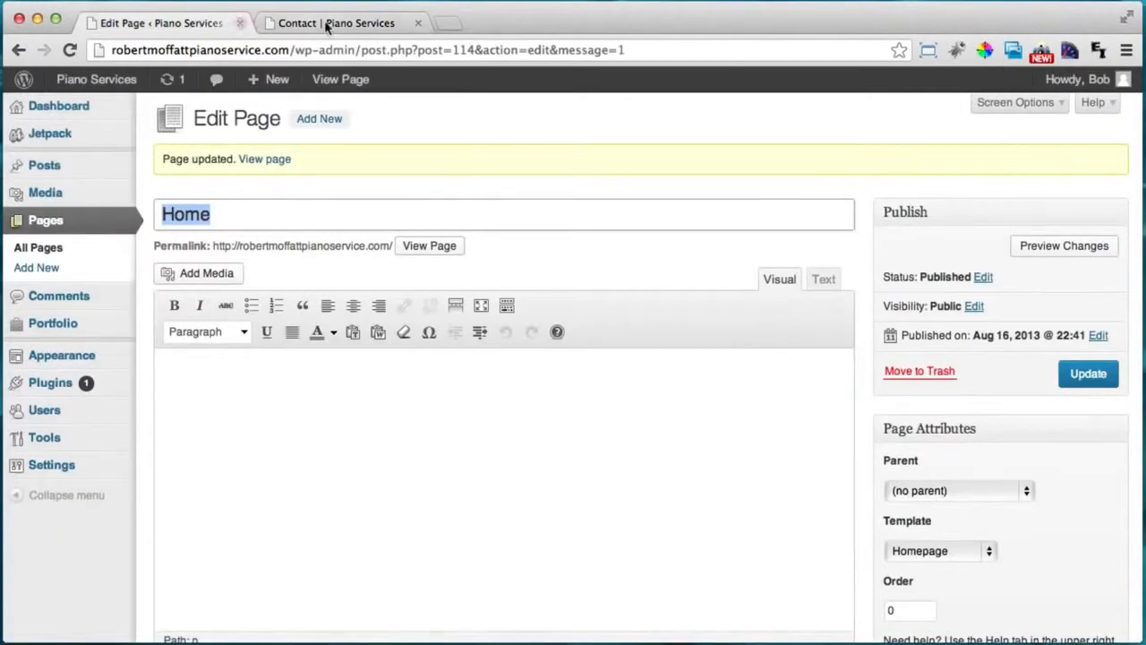
left_click(418, 23)
Search for 'contact form 7', then install and activate the Contact Form 7 plugin.
mouse_move(50, 385)
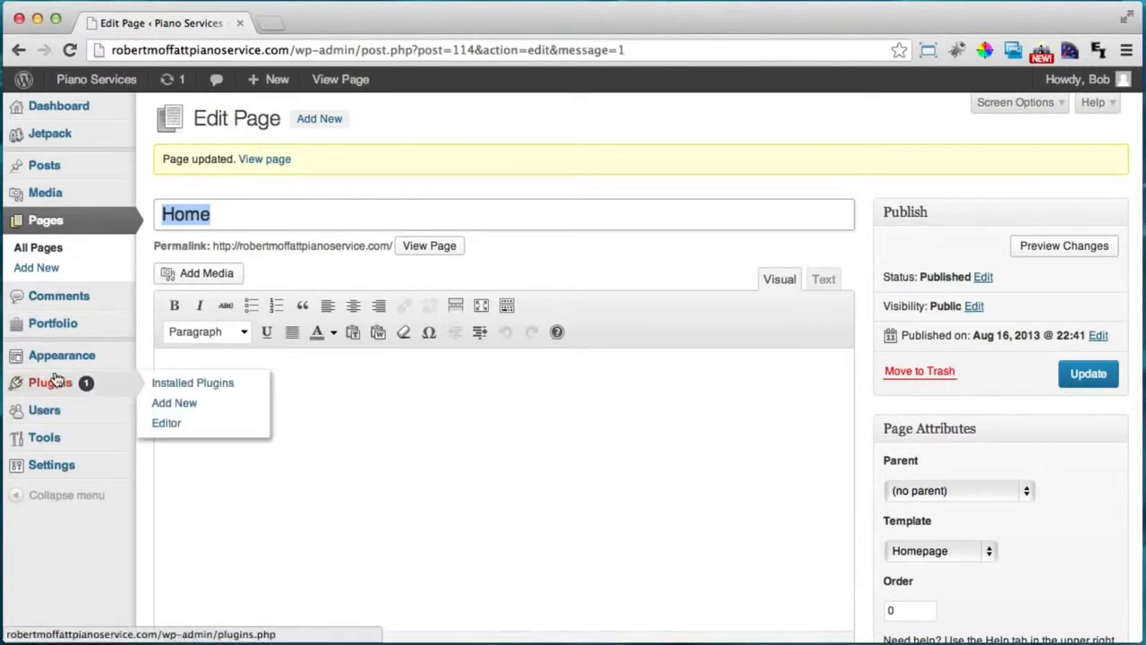
left_click(161, 407)
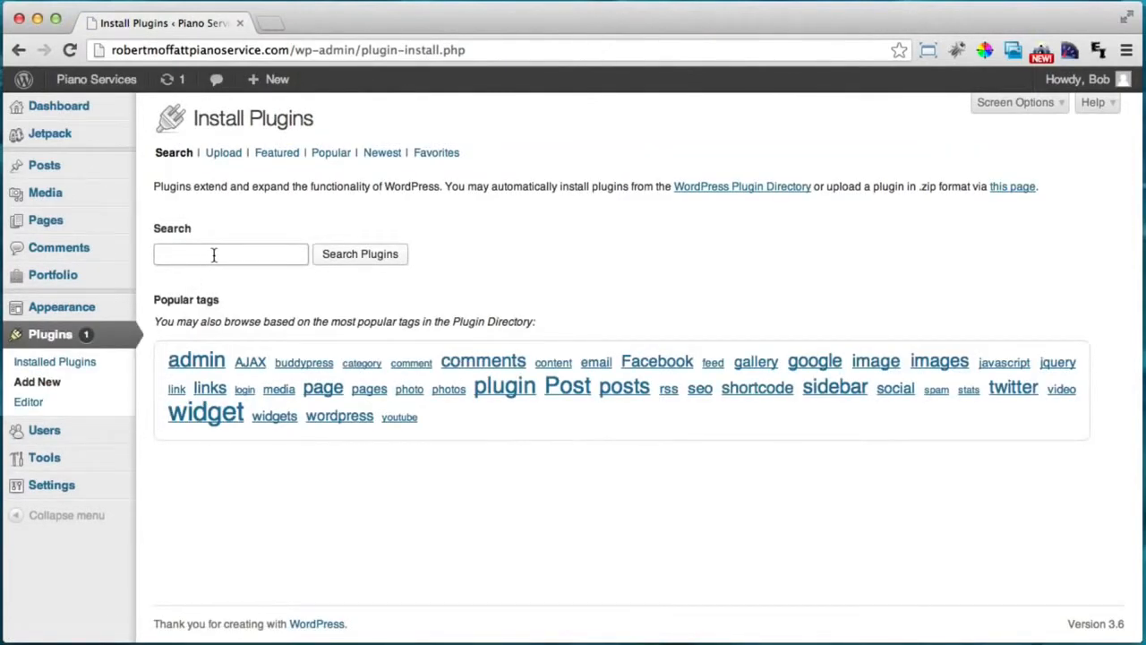
left_click(222, 254)
type("contac")
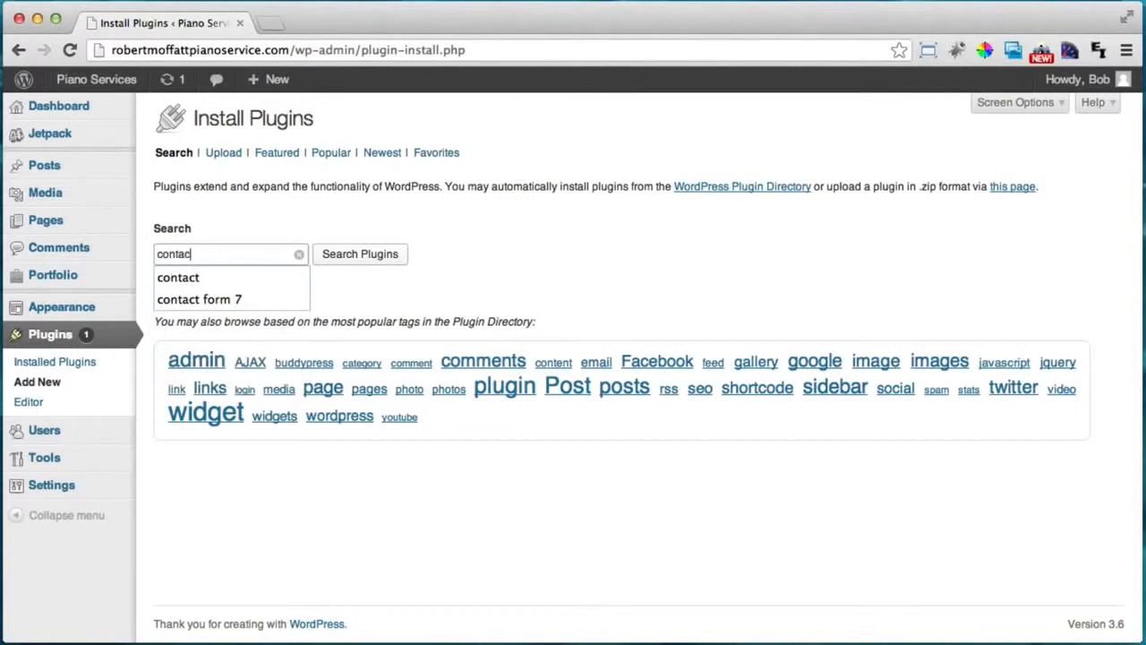
type("t form 7")
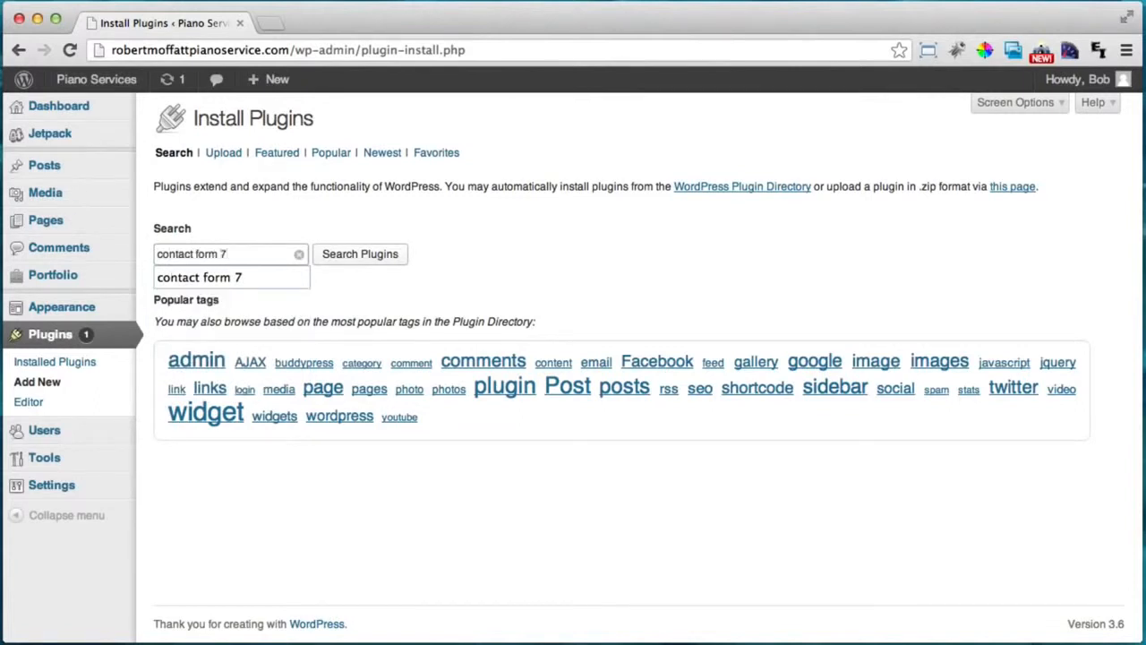
left_click(347, 254)
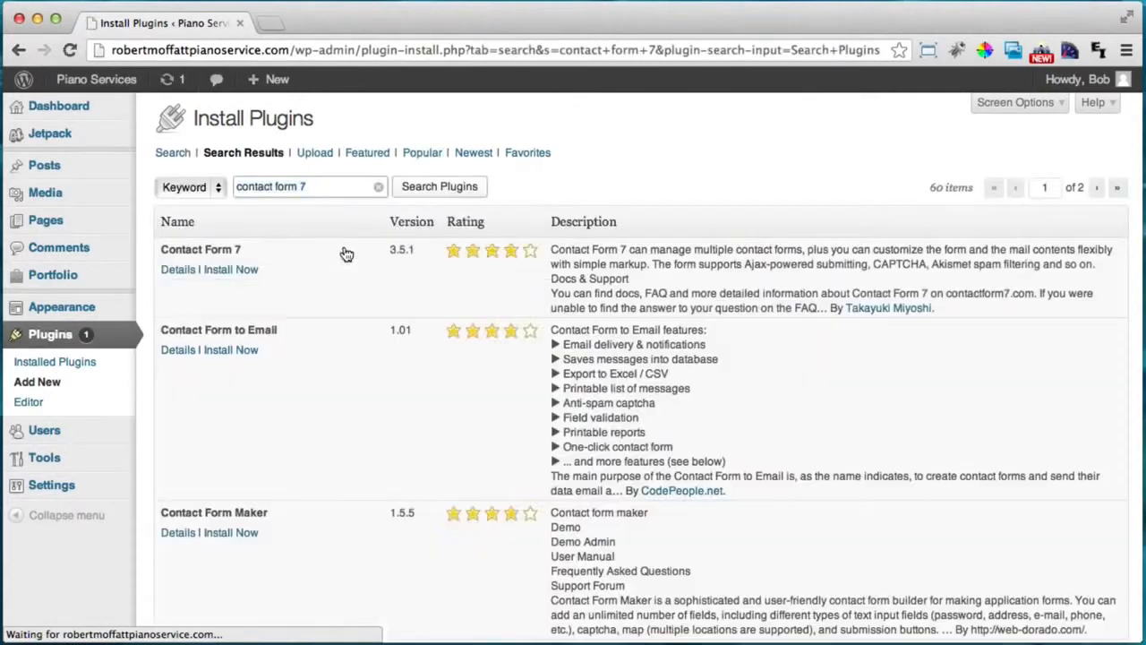
left_click(222, 273)
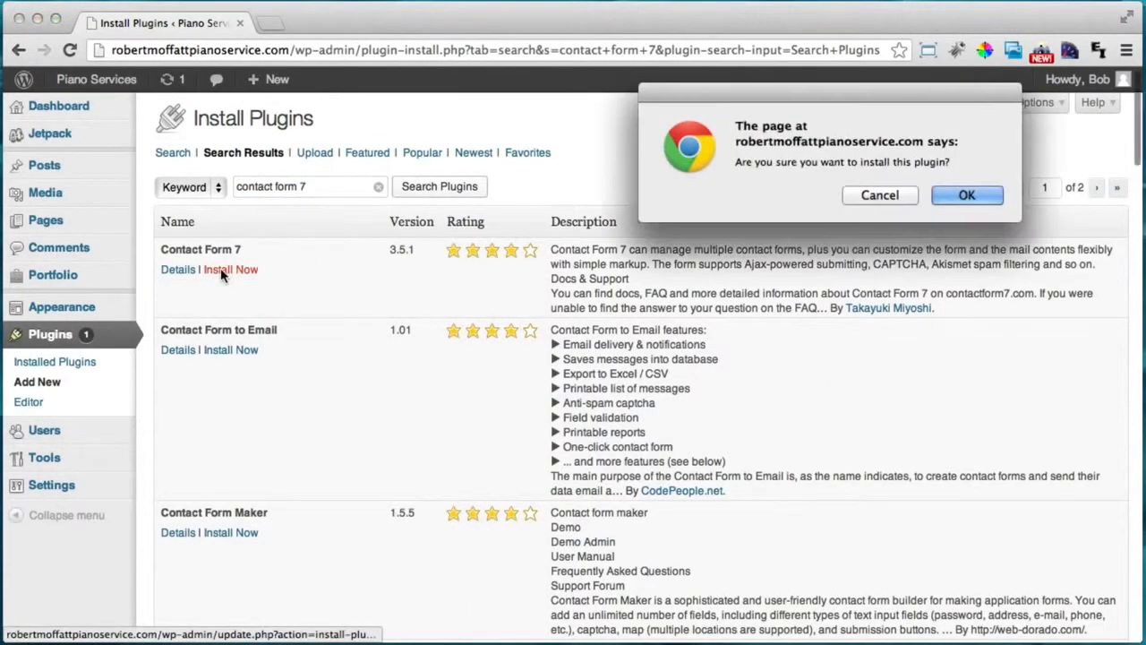
left_click(950, 191)
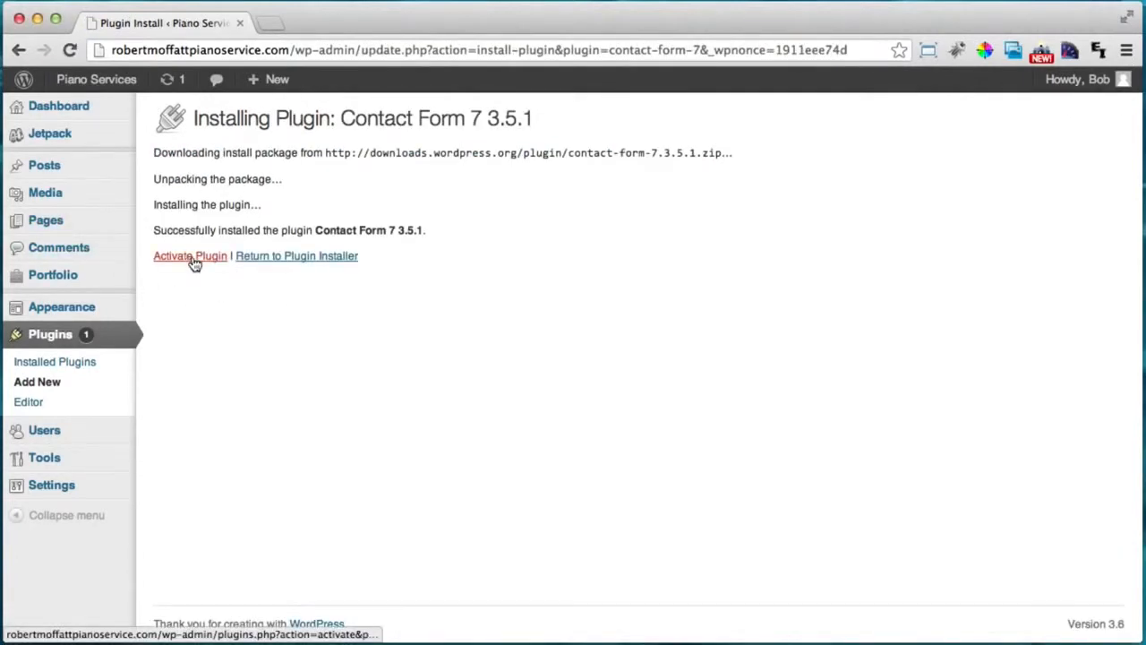
left_click(190, 256)
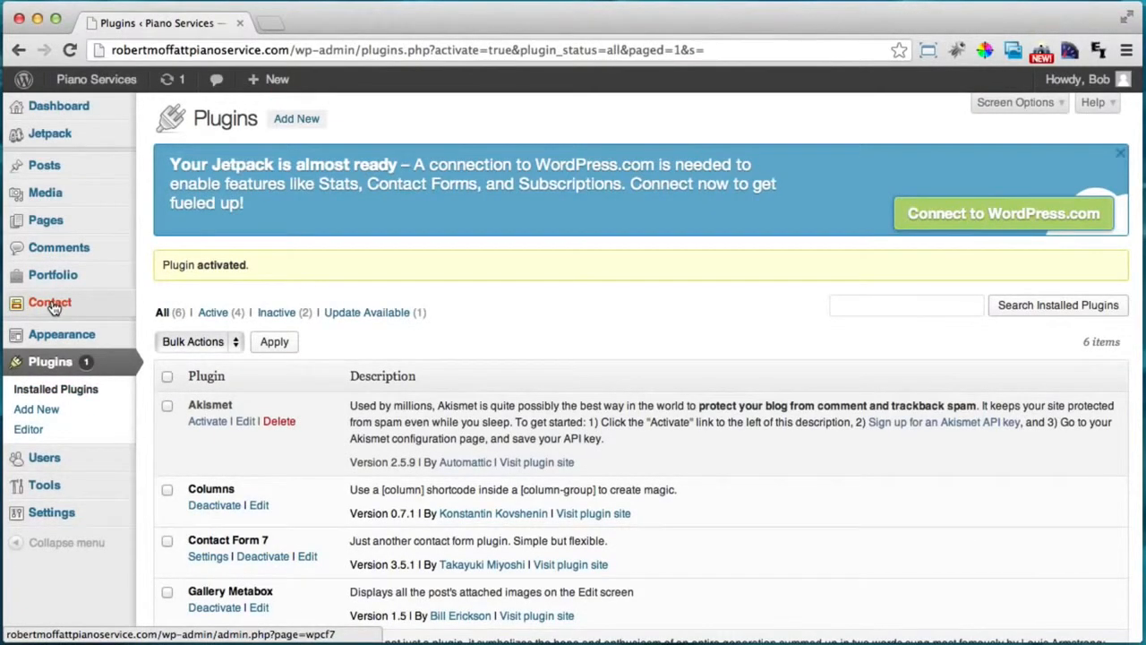
Open Contact form 1 for editing and copy its shortcode.
left_click(51, 306)
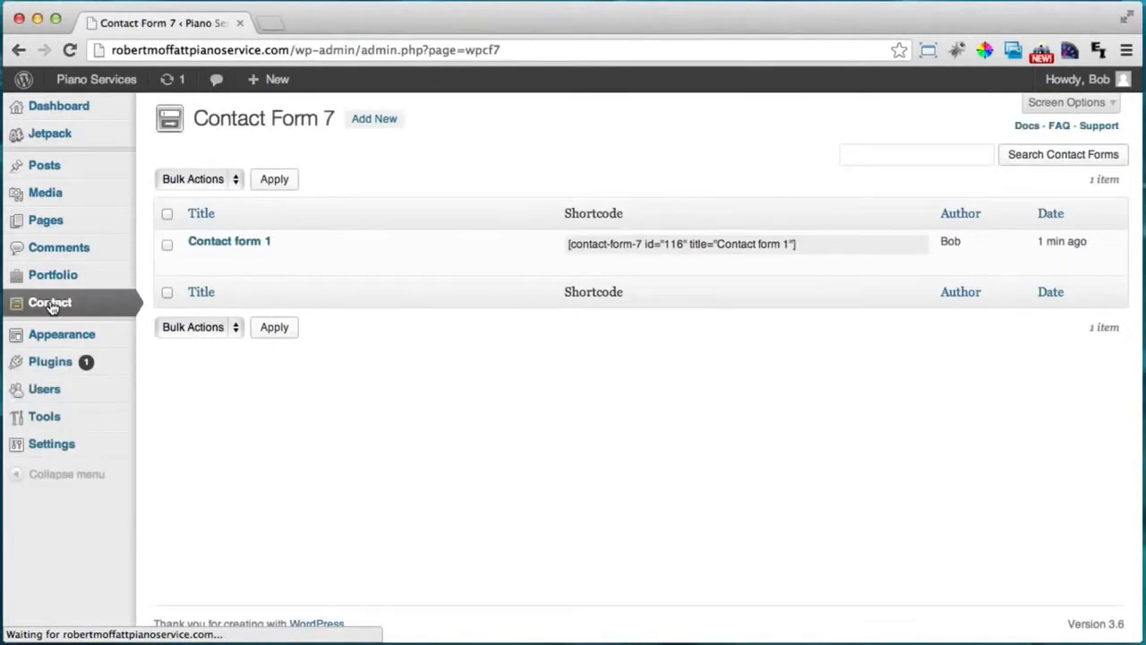
mouse_move(195, 258)
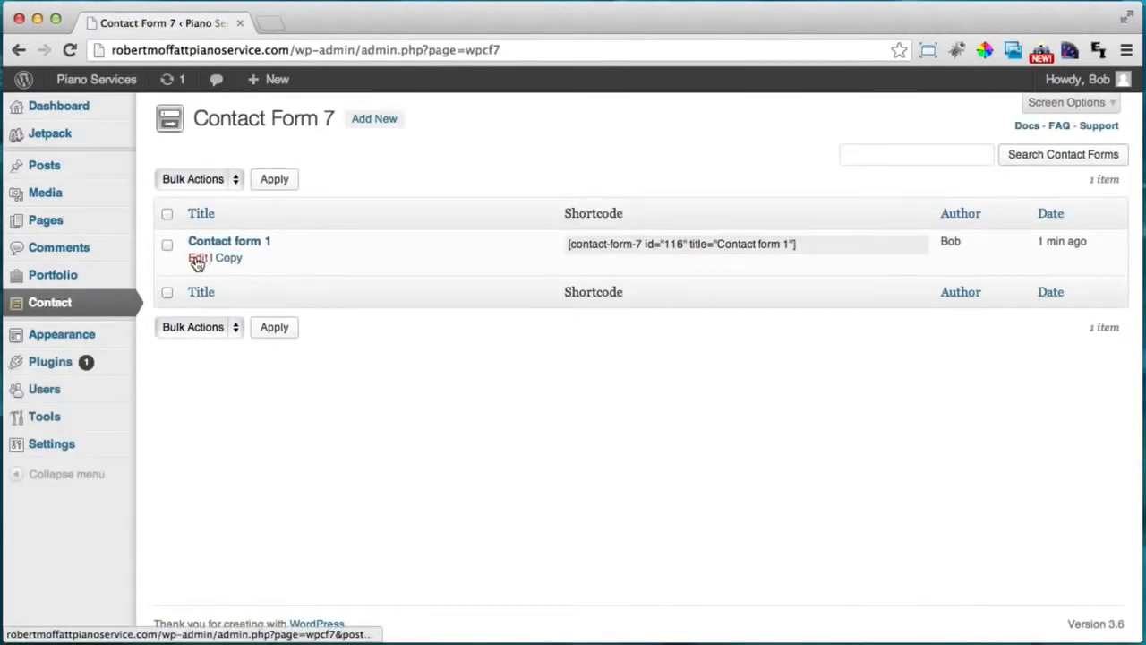
left_click(197, 260)
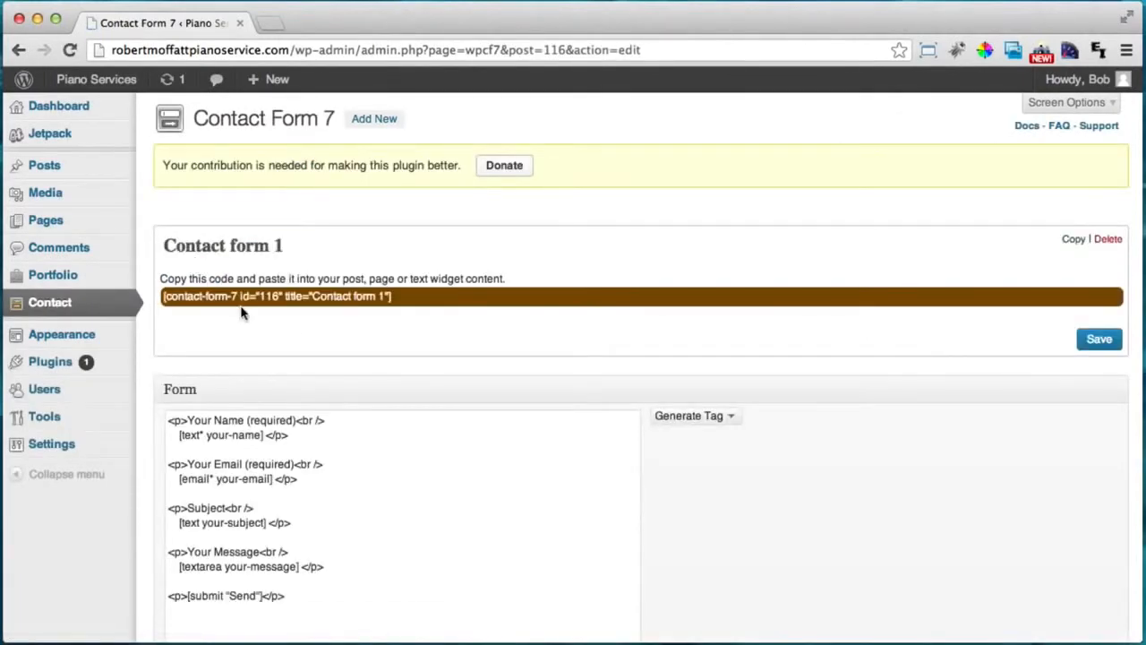
left_click_drag(394, 296, 159, 304)
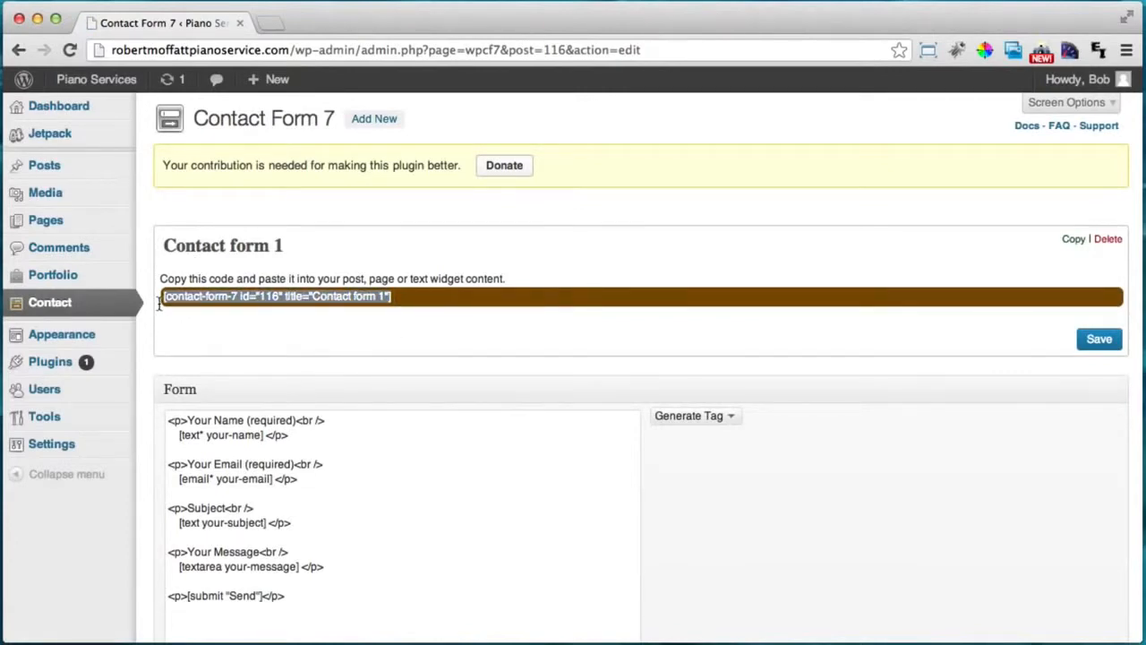
right_click(205, 299)
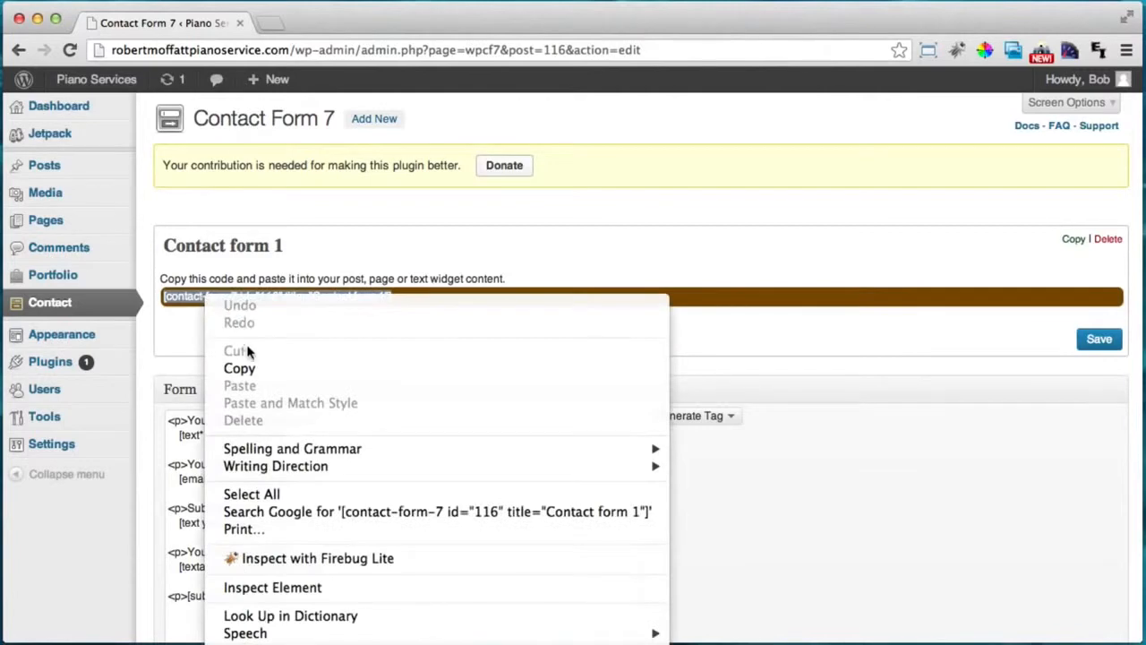
left_click(247, 367)
Check the form's Mail To recipient address and save Contact form 1.
scroll(362, 373, "down", 5)
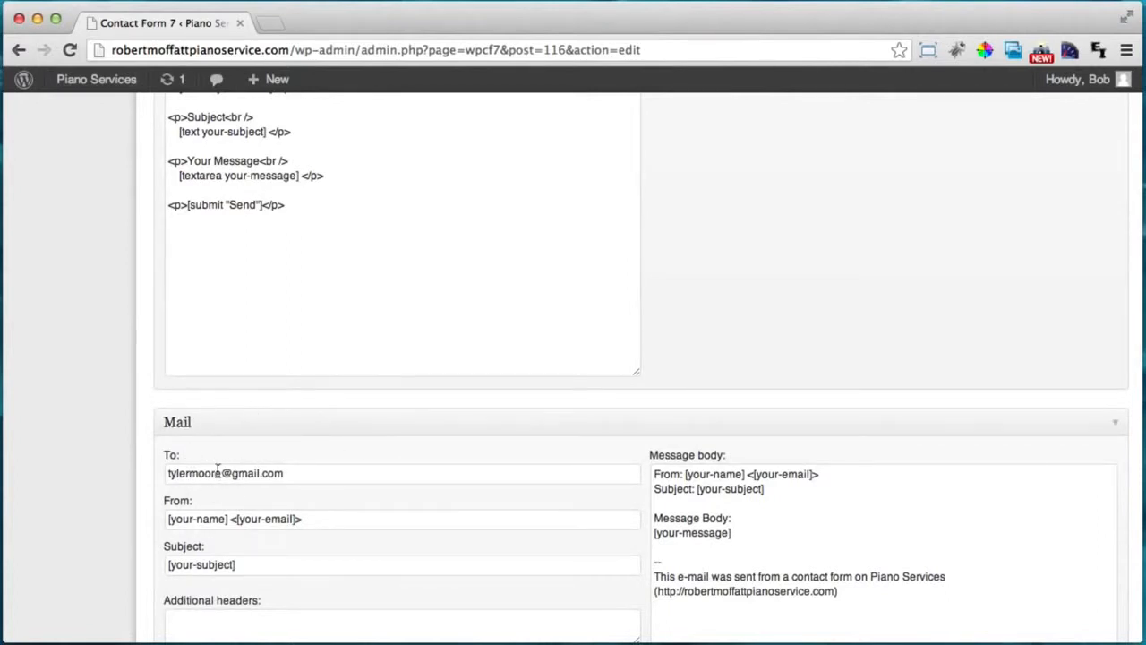
double_click(189, 474)
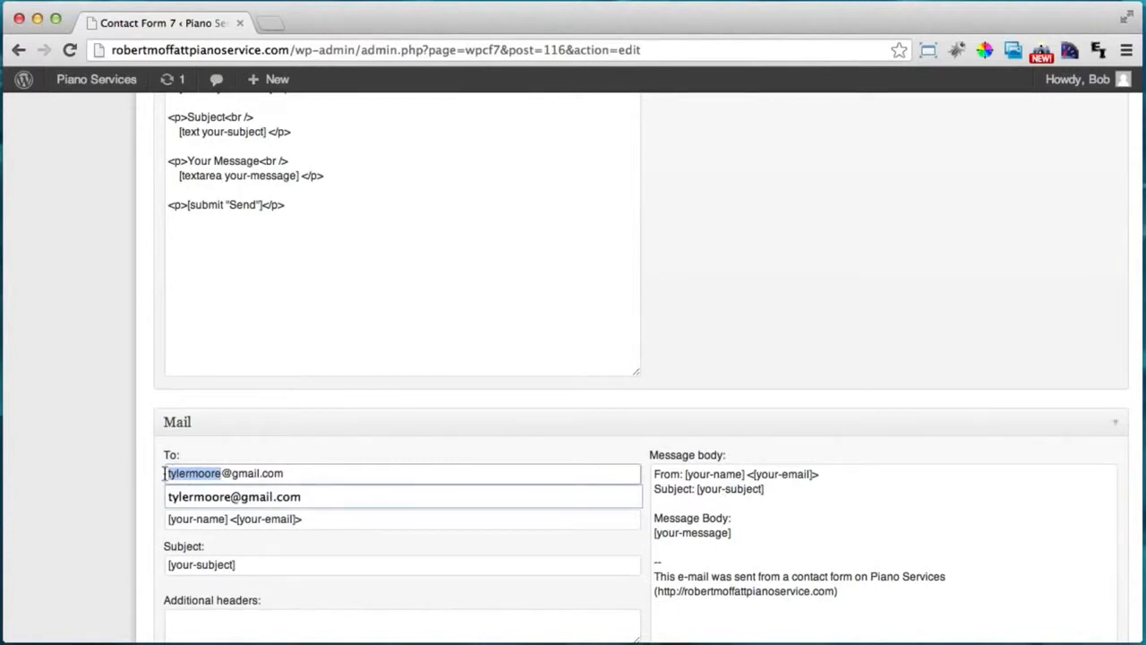
scroll(164, 476, "up", 2)
scroll(824, 372, "down", 2)
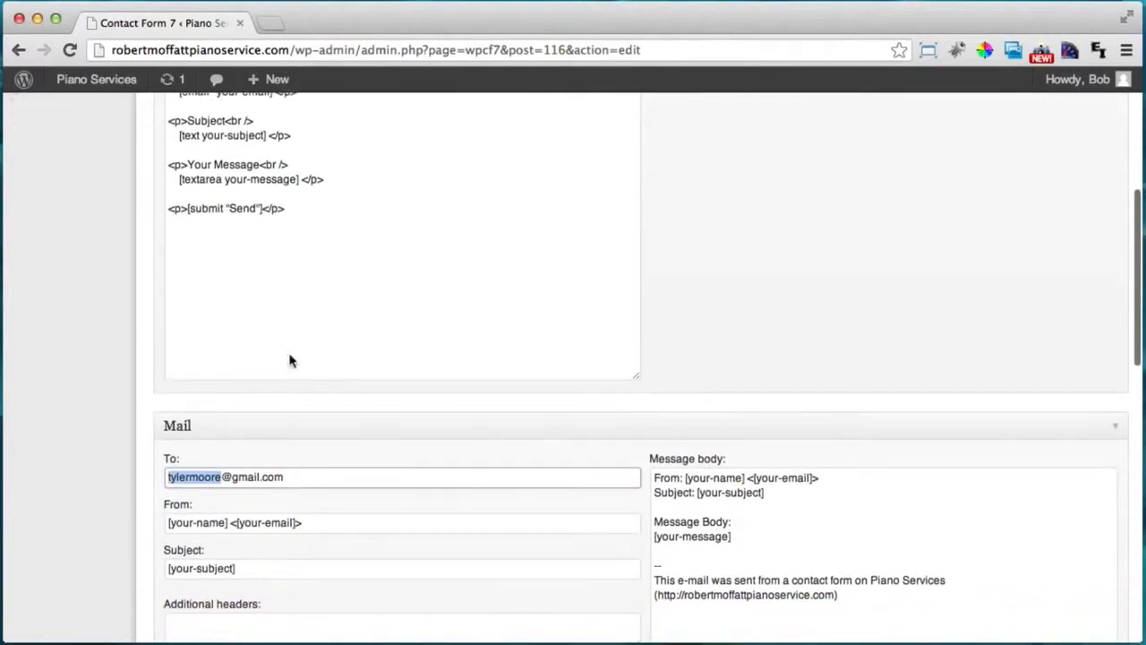
scroll(364, 455, "up", 7)
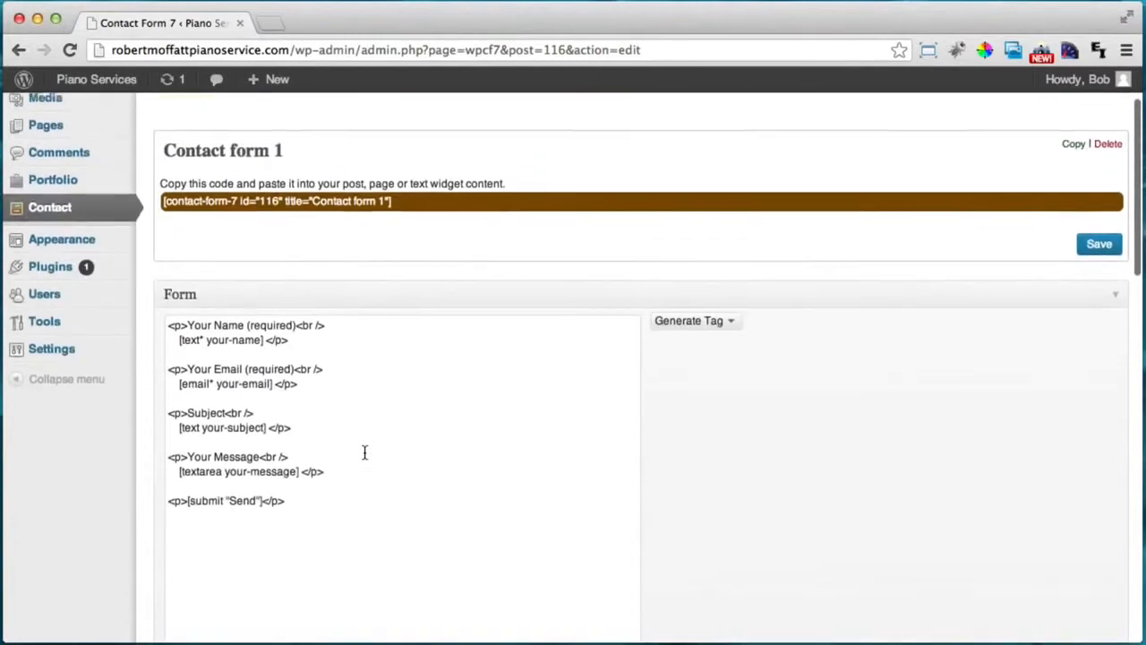
left_click(1099, 268)
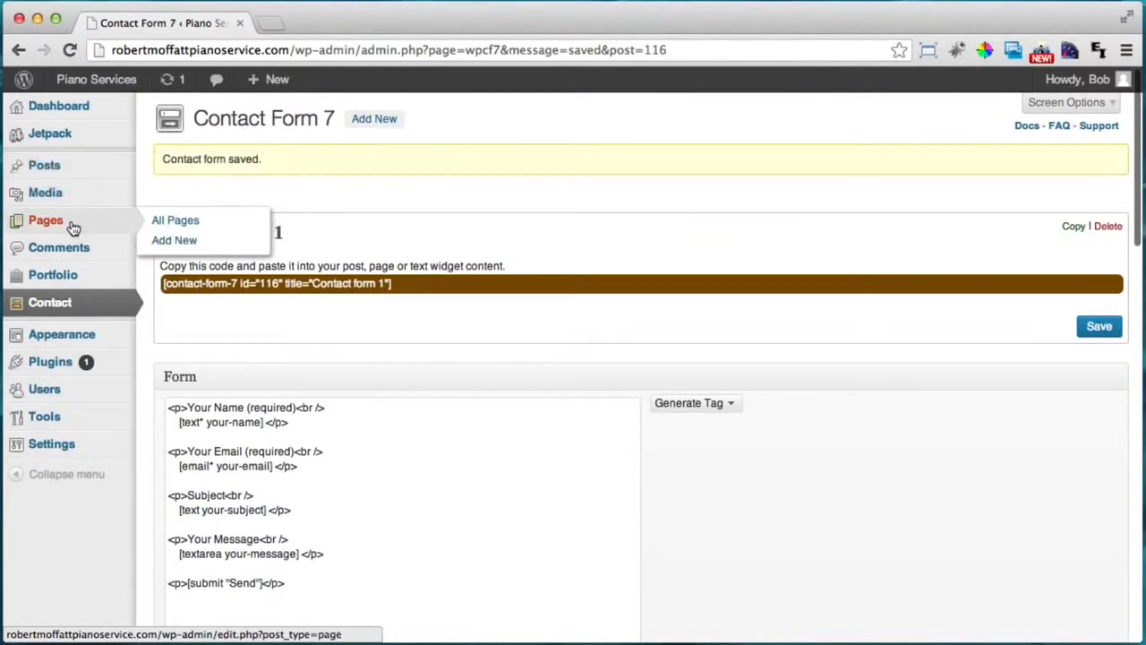
Paste the Contact form 1 shortcode into the Contact page body.
left_click(56, 227)
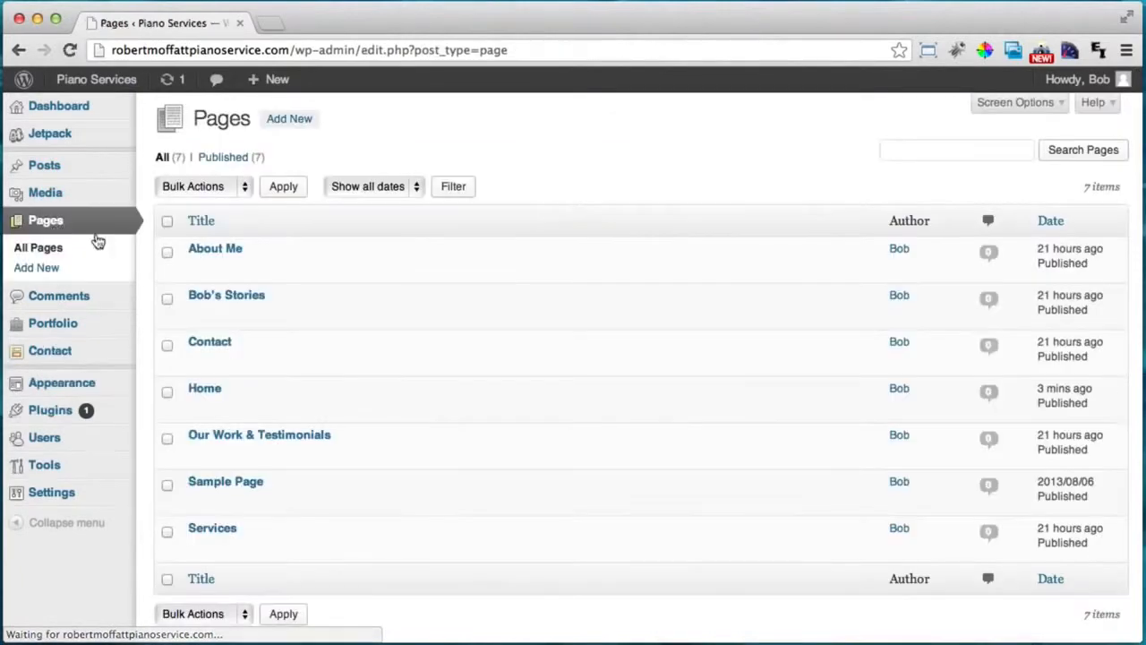
left_click(213, 343)
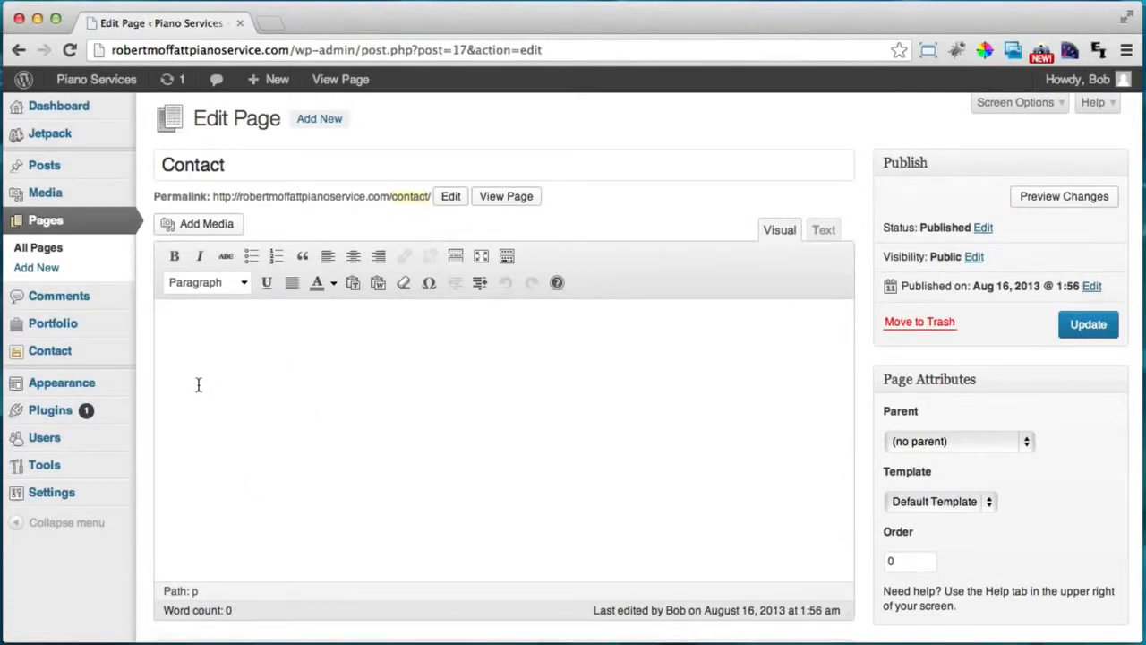
left_click(198, 384)
key("super+v")
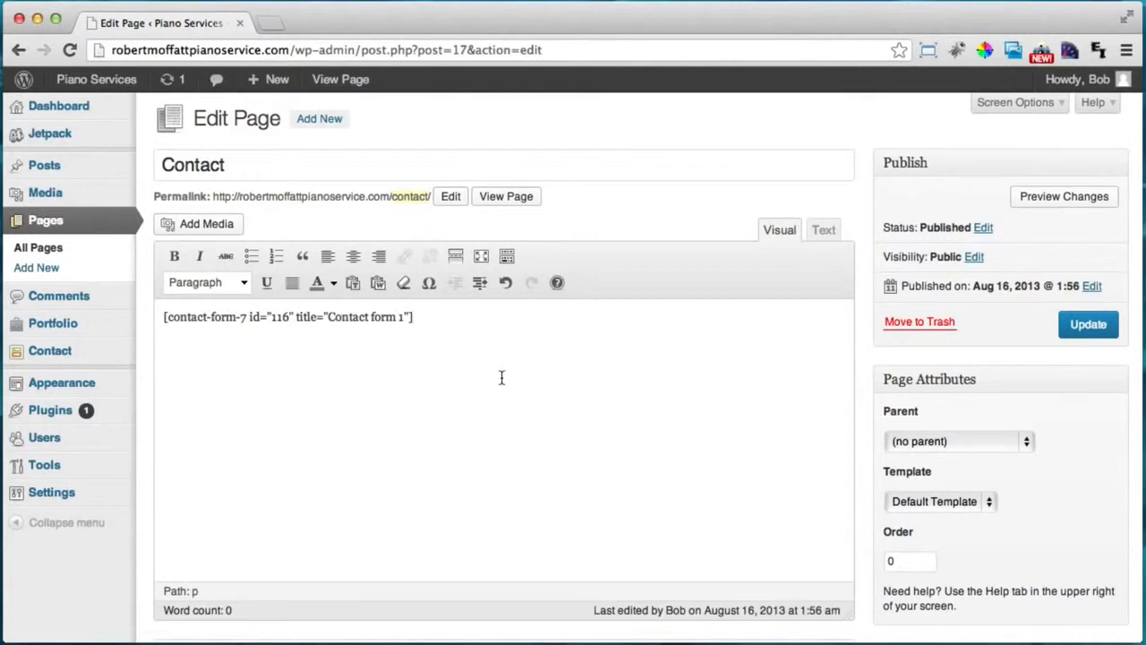
Turn off Allow comments and Allow trackbacks for the Contact page via Screen Options.
left_click(999, 106)
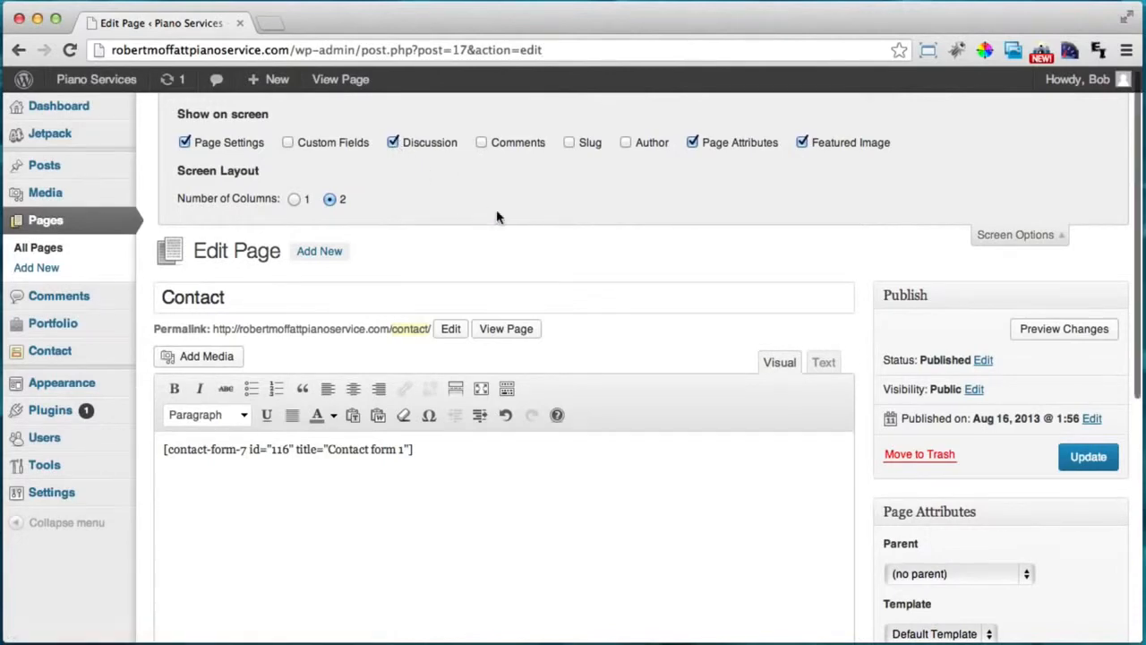
scroll(497, 215, "down", 5)
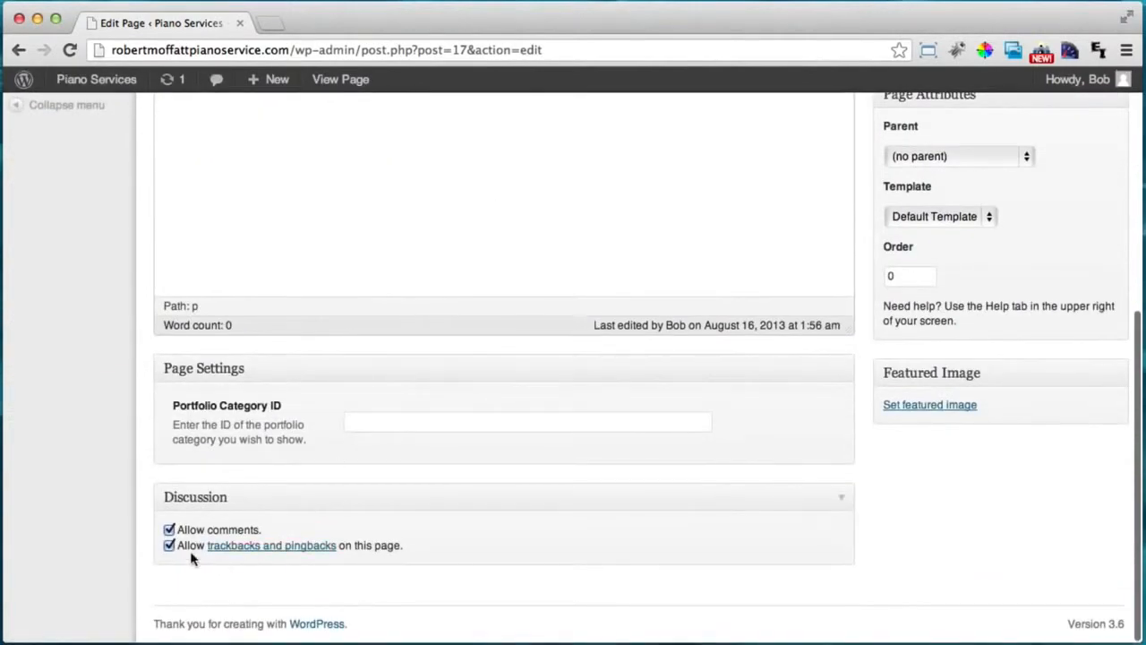
left_click(170, 530)
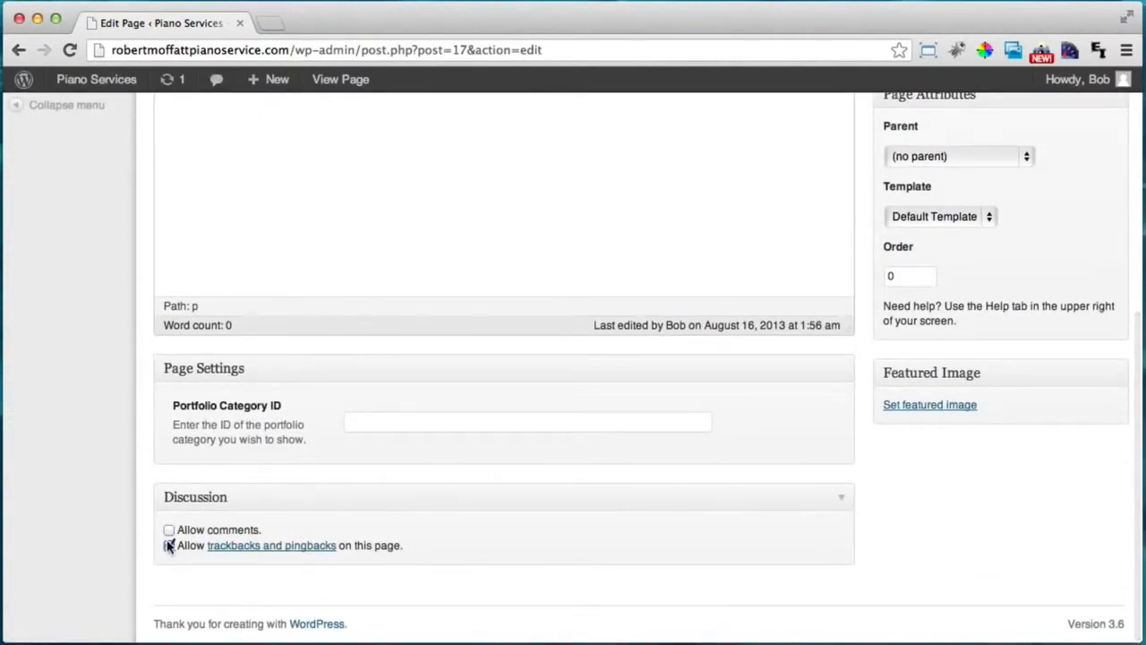
left_click(170, 545)
scroll(559, 460, "up", 10)
scroll(559, 460, "down", 5)
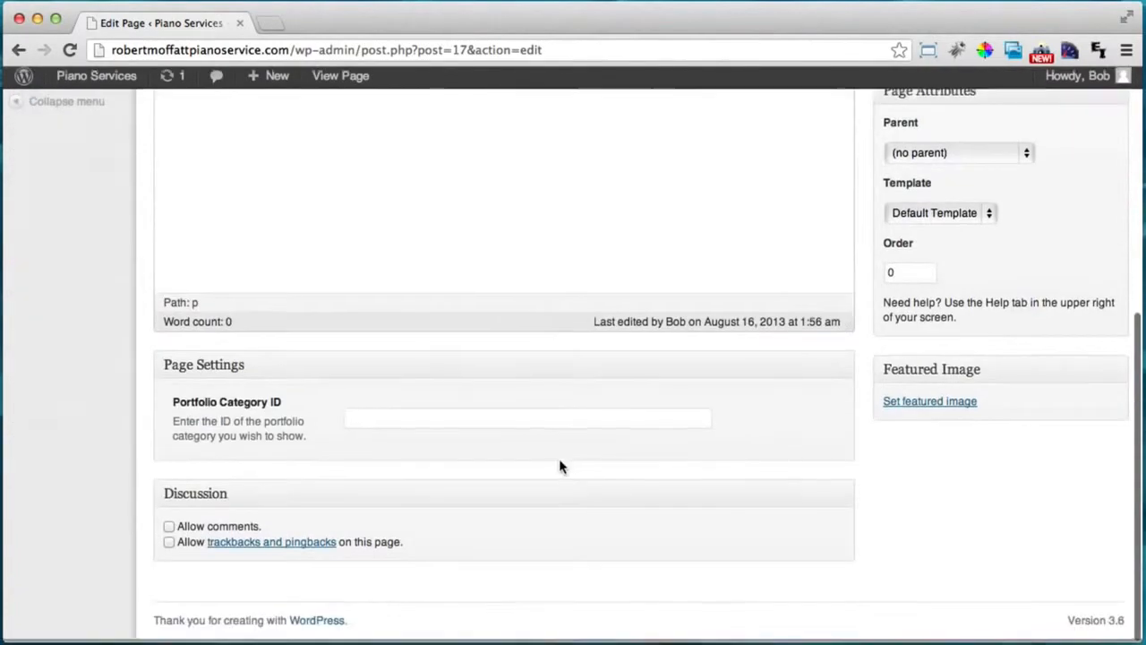
scroll(559, 460, "up", 5)
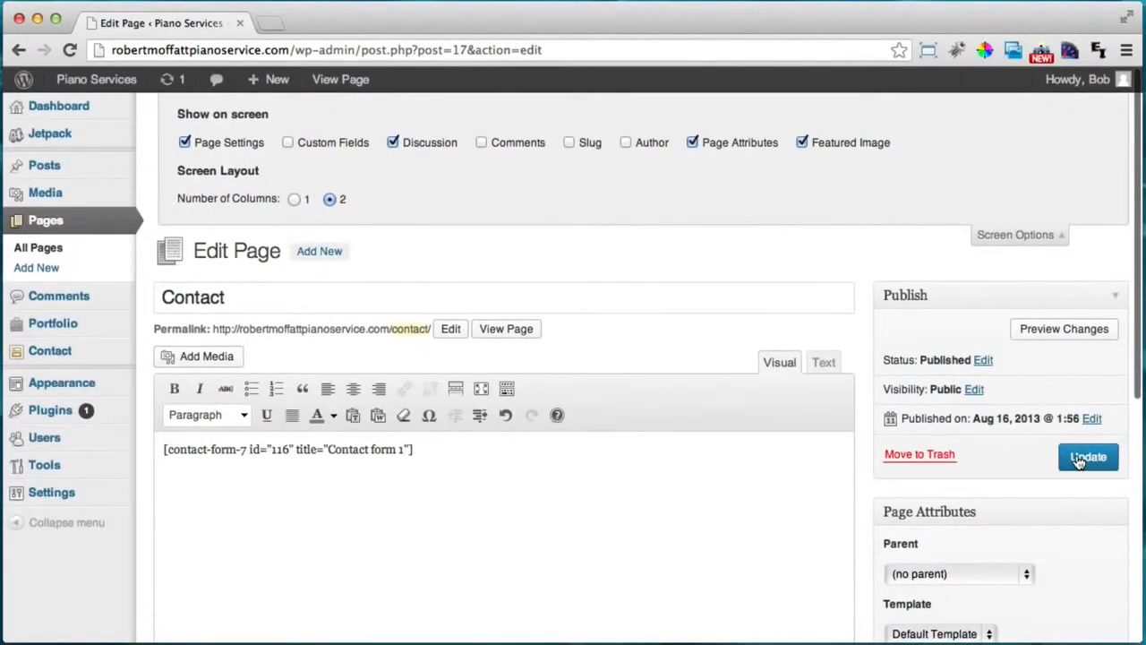
Update the Contact page and view it on the live site in a new tab.
left_click(1078, 456)
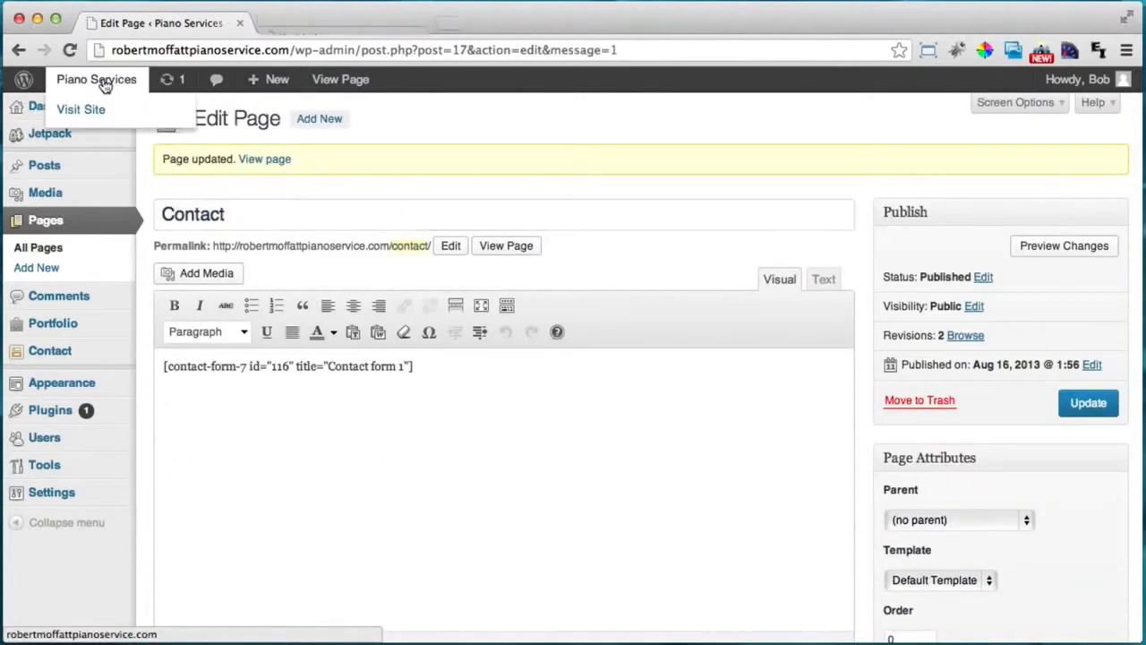
left_click(104, 82, "super")
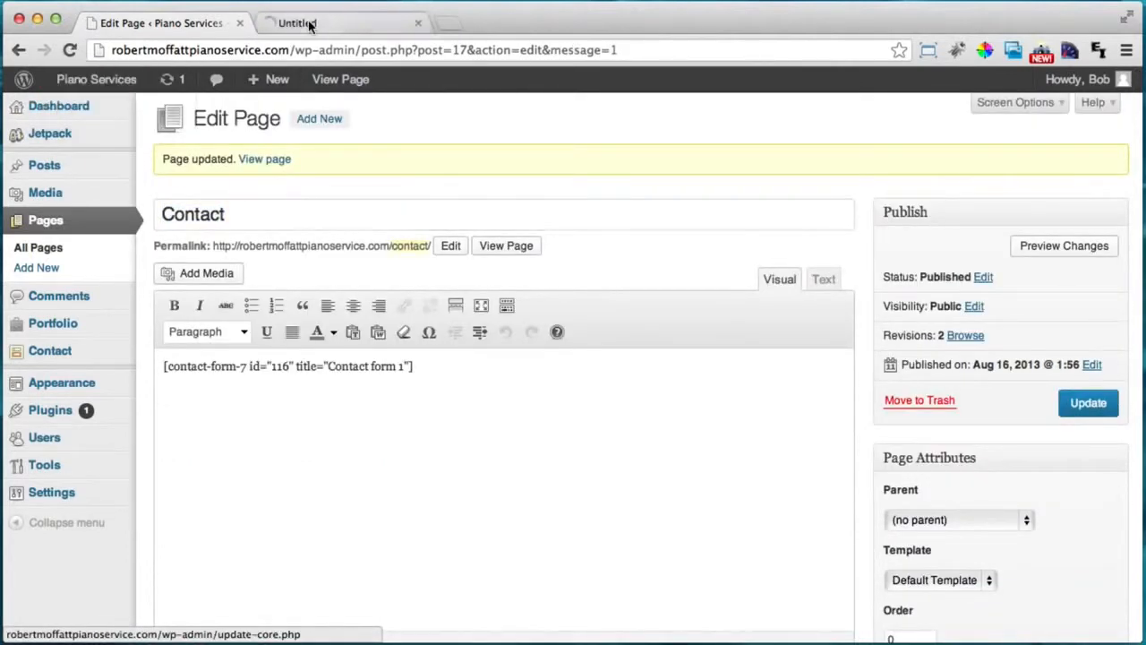
left_click(313, 23)
left_click(1003, 186)
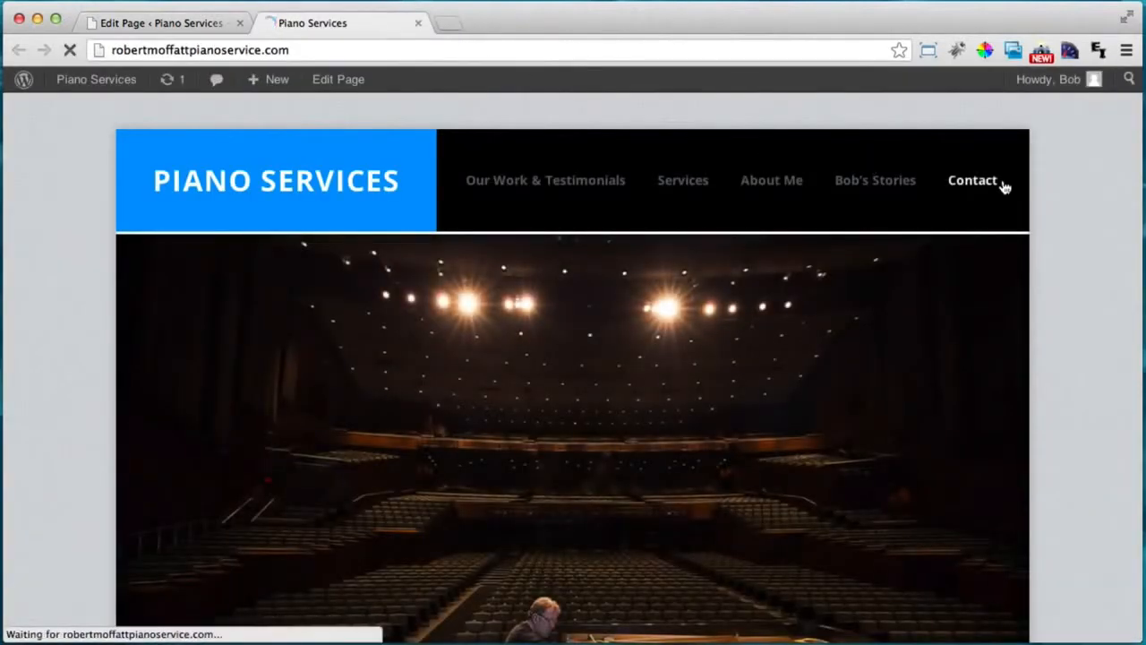
Test the live form's message, name and email fields, then close the live page.
scroll(560, 407, "down", 3)
left_click(559, 407)
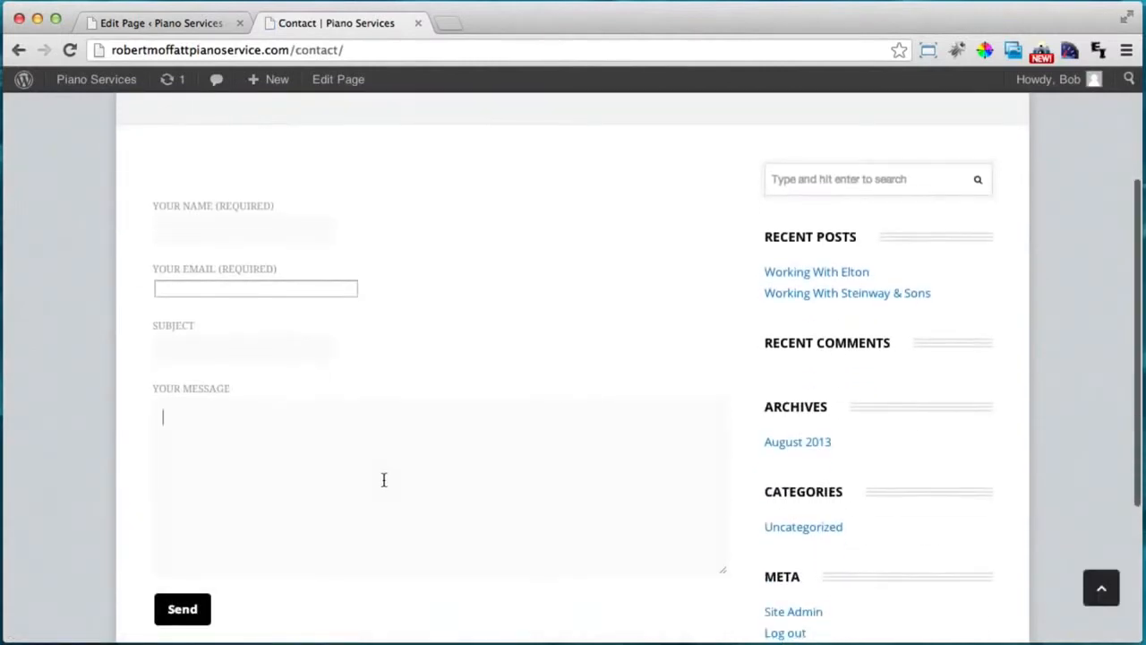
left_click(201, 231)
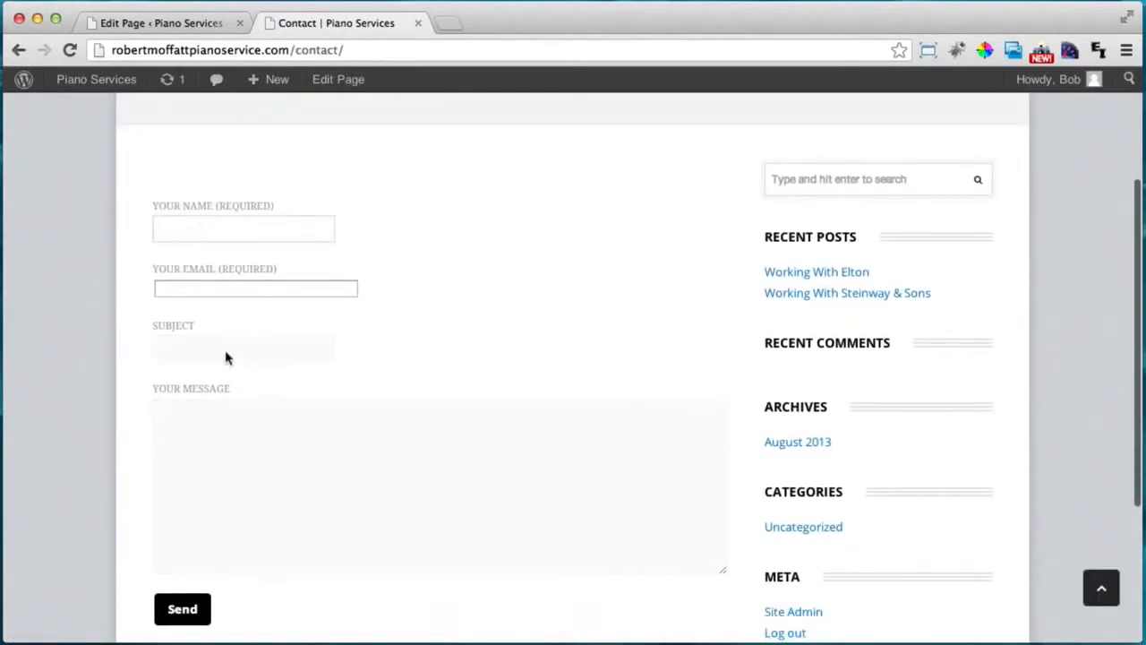
left_click(222, 285)
scroll(488, 479, "up", 2)
left_click(485, 455)
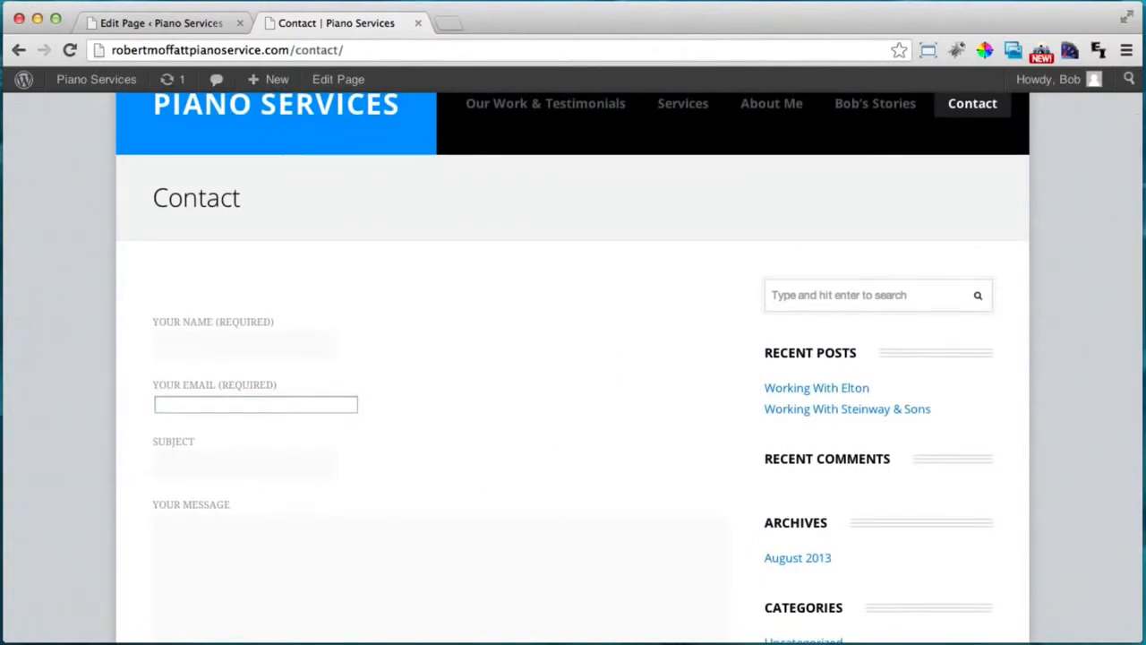
left_click(418, 23)
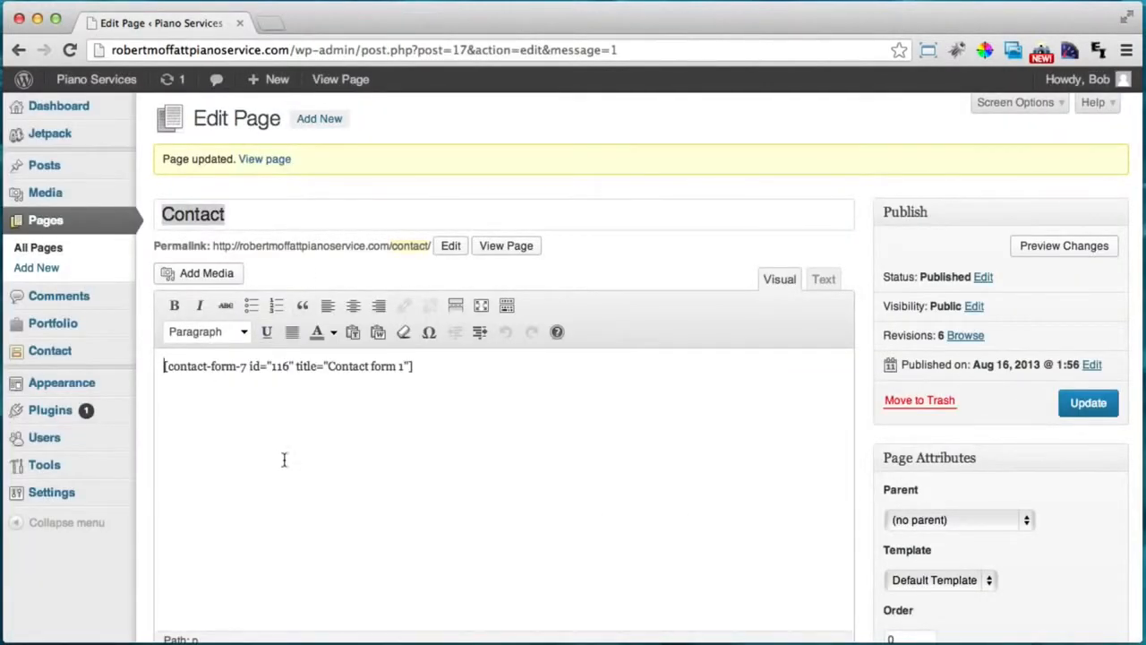
Update the Contact page and search the plugin directory for 'standout boxes'.
left_click(1085, 404)
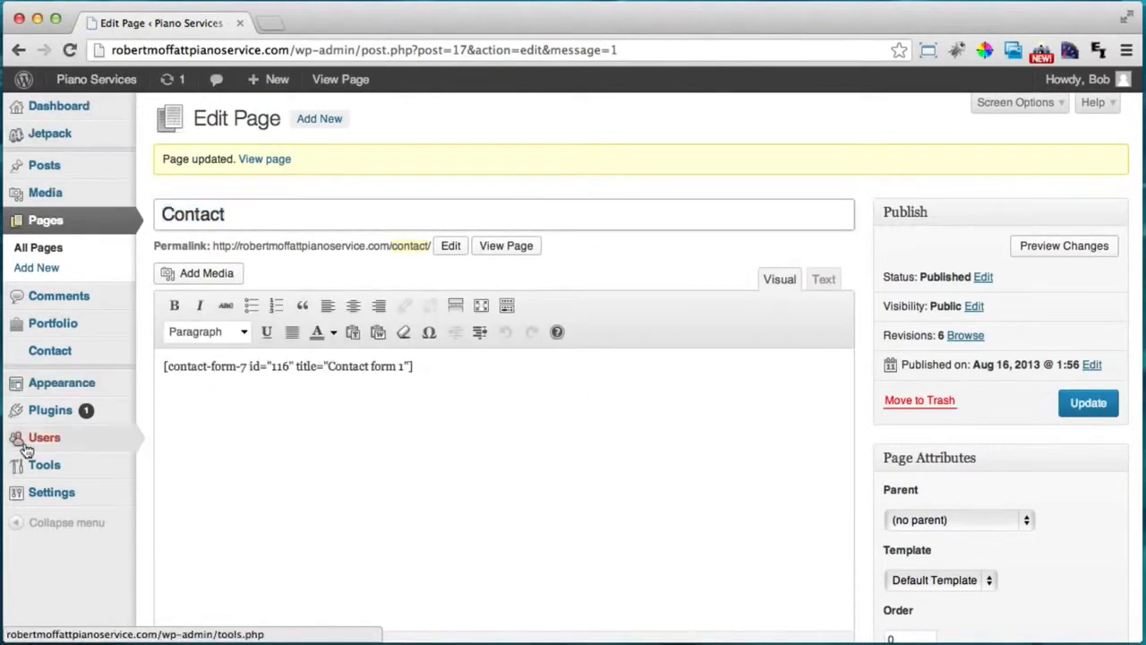
mouse_move(43, 419)
left_click(168, 434)
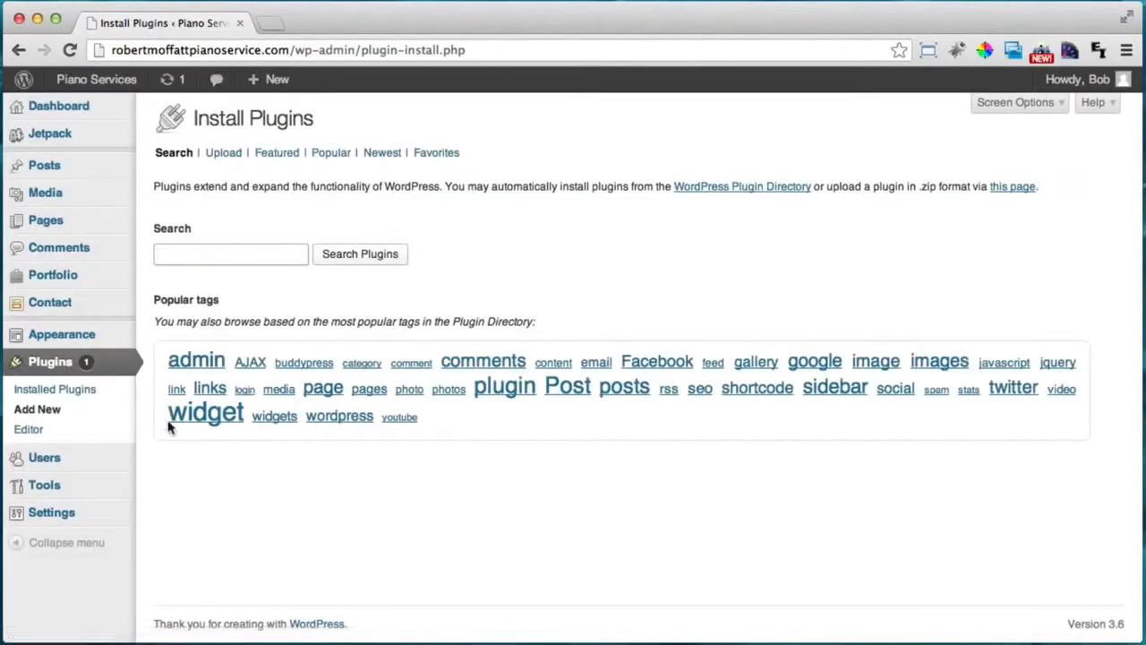
left_click(241, 256)
type("standout boxes")
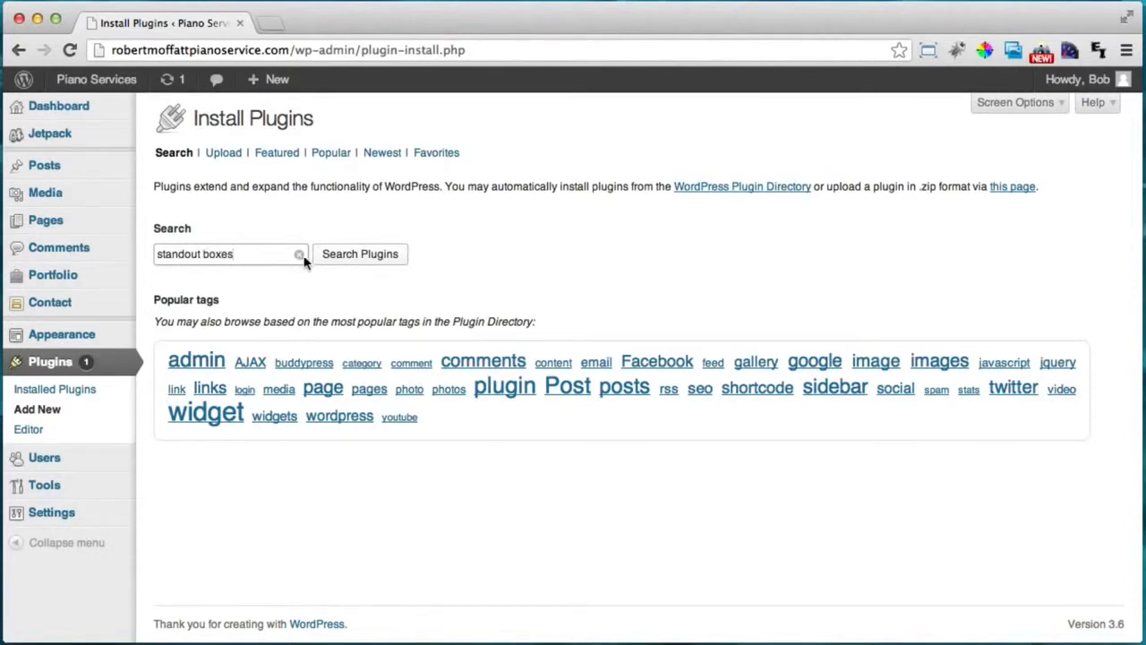
left_click(368, 256)
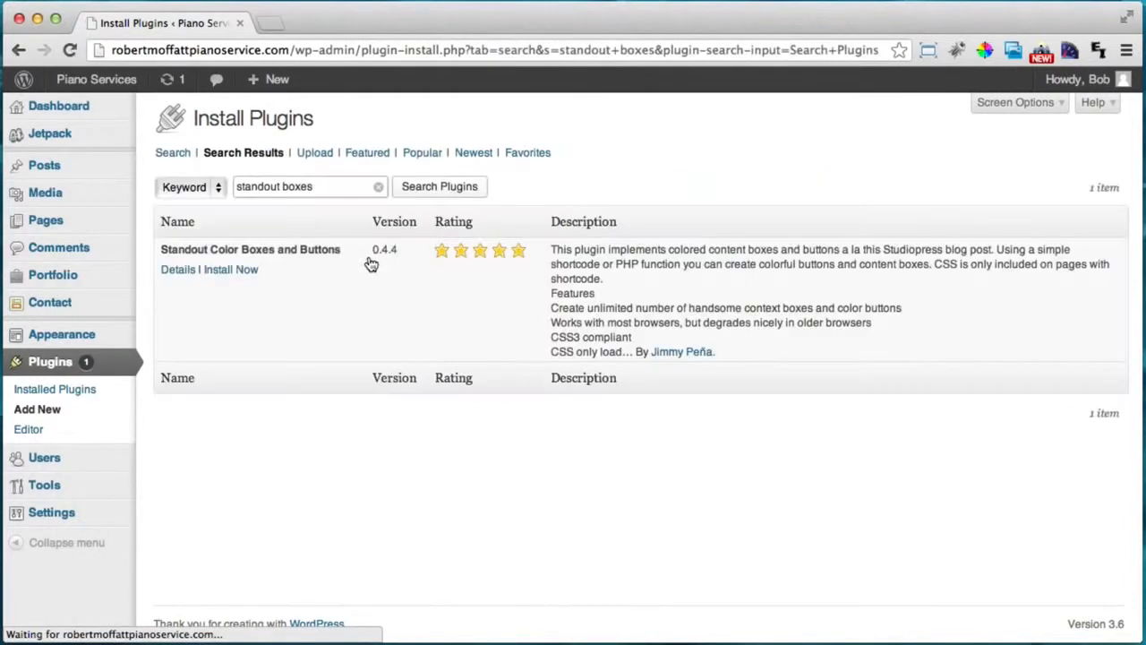
Install and activate the Standout Color Boxes and Buttons 0.4.4 plugin.
left_click_drag(176, 248, 281, 258)
left_click(278, 253)
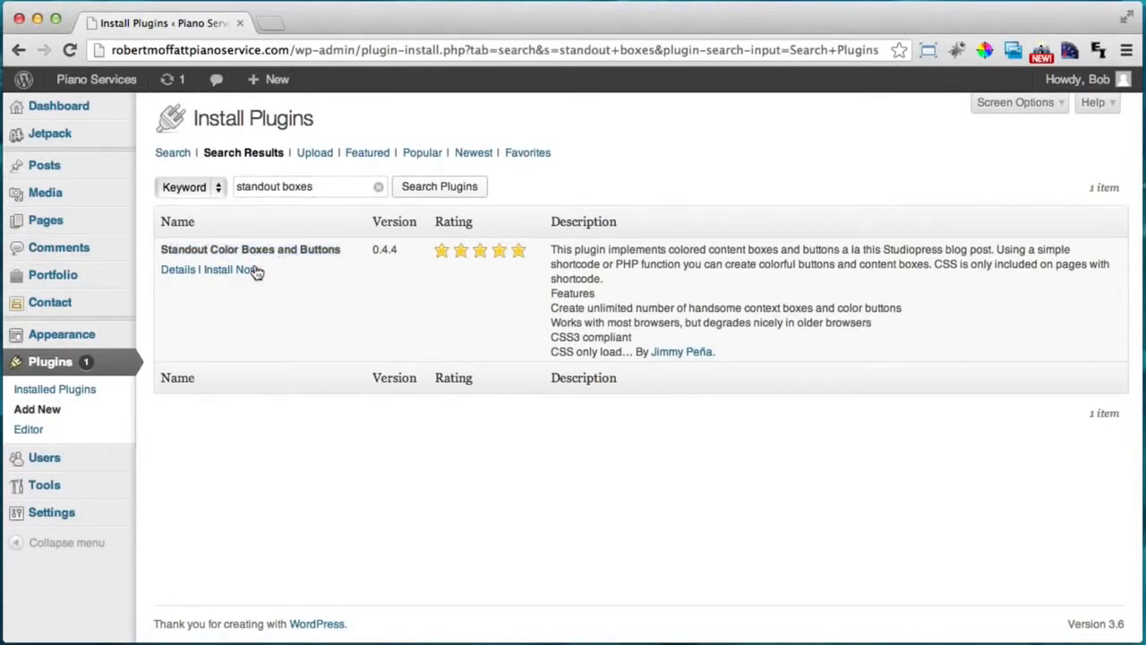
left_click(240, 270)
left_click(988, 195)
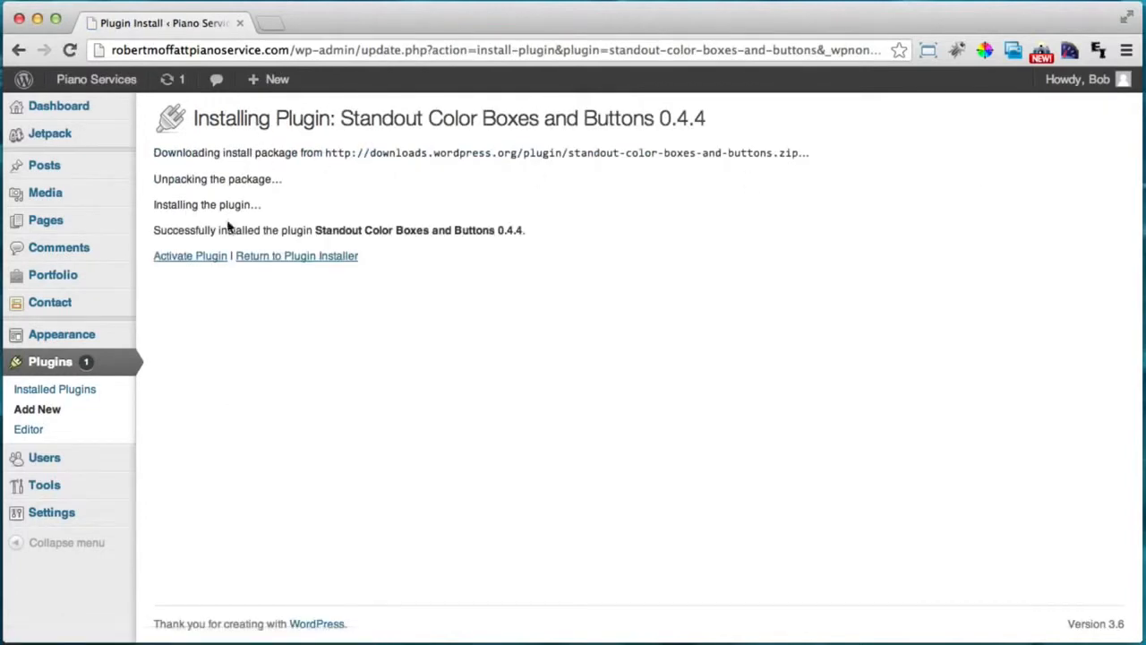
left_click(197, 261)
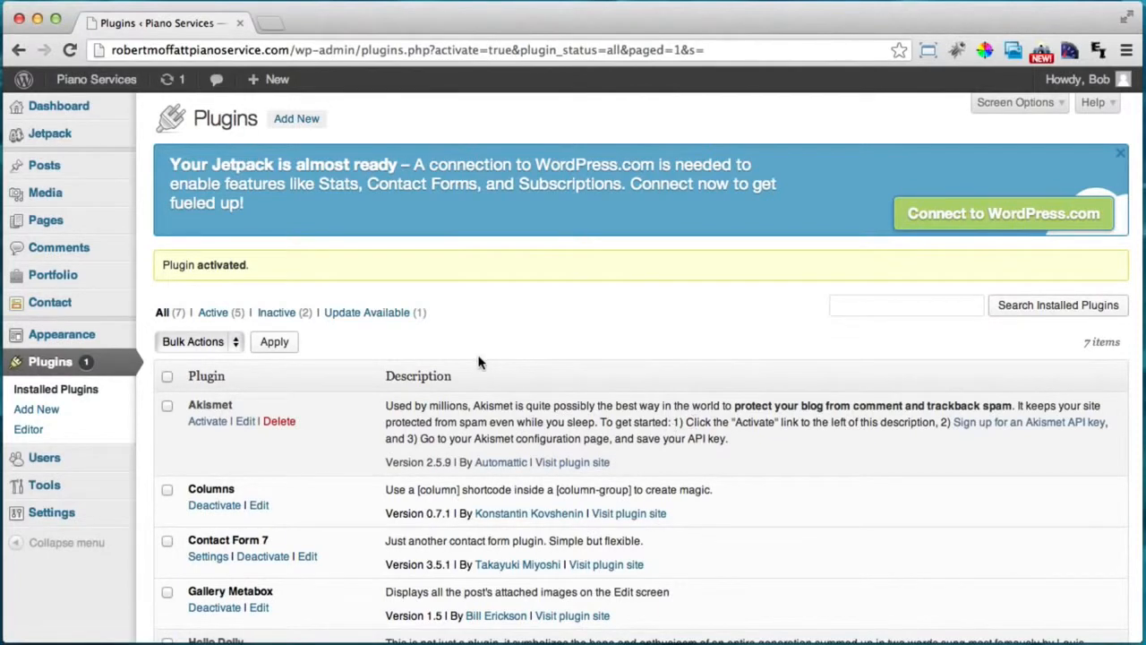
Open the Contact page for editing from the All Pages list.
left_click(47, 223)
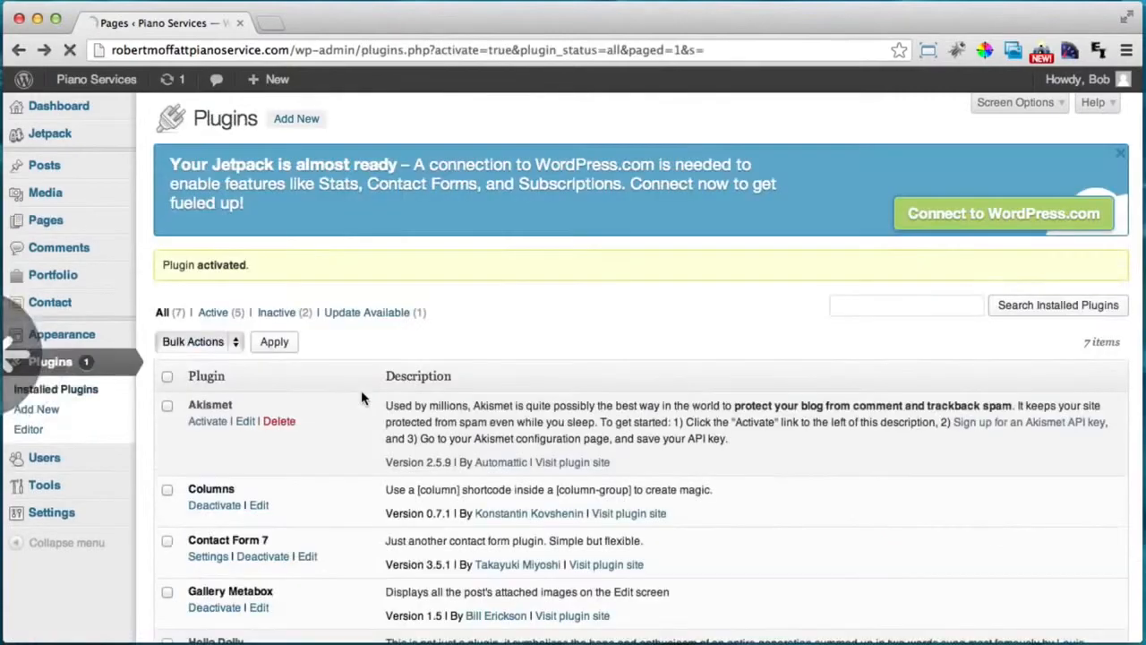
scroll(361, 399, "down", 8)
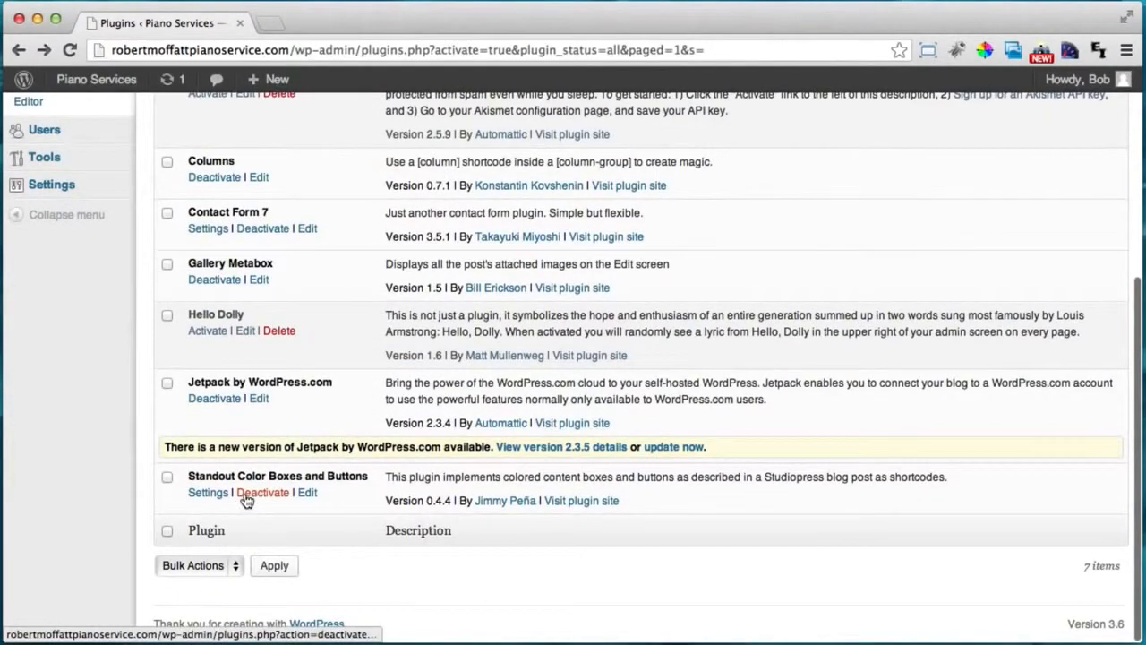
scroll(247, 500, "up", 8)
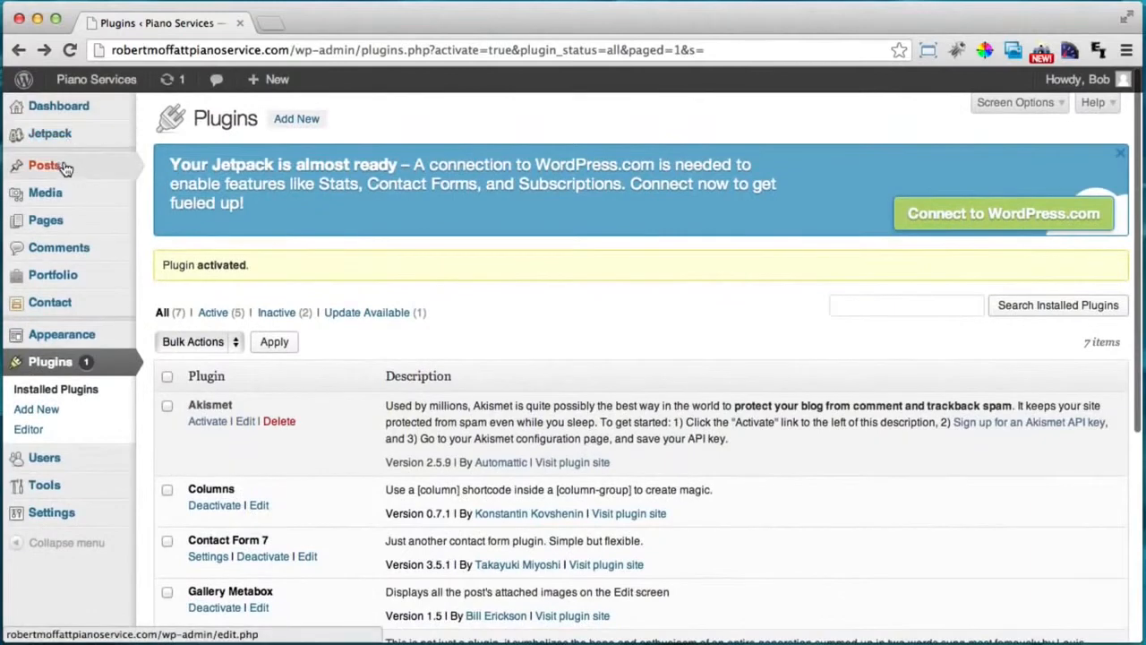
left_click(52, 225)
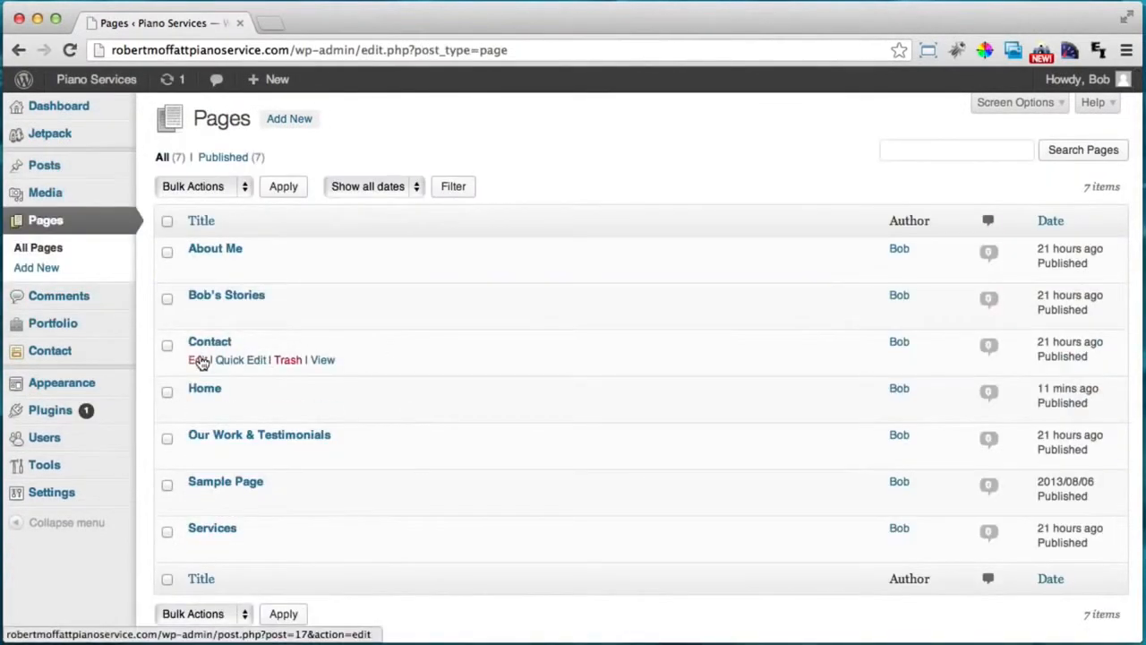
left_click(200, 360)
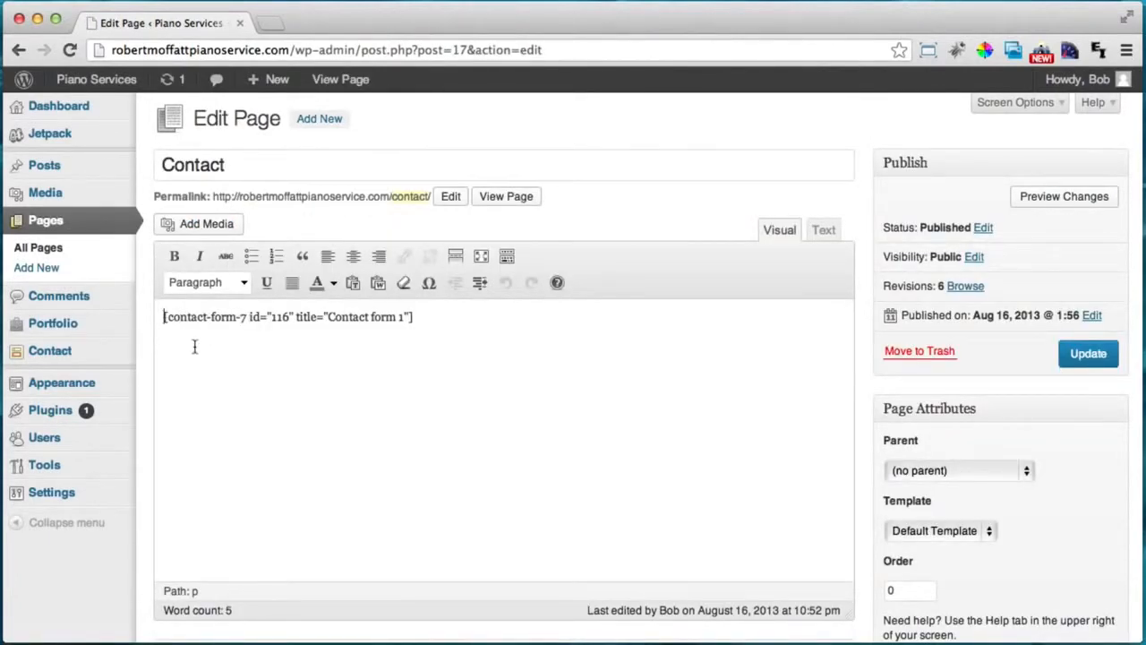
Insert a [color-box color=grey] shortcode on a new line above the contact form shortcode.
left_click_drag(165, 315, 331, 363)
left_click(267, 348)
left_click(166, 316)
key("Return")
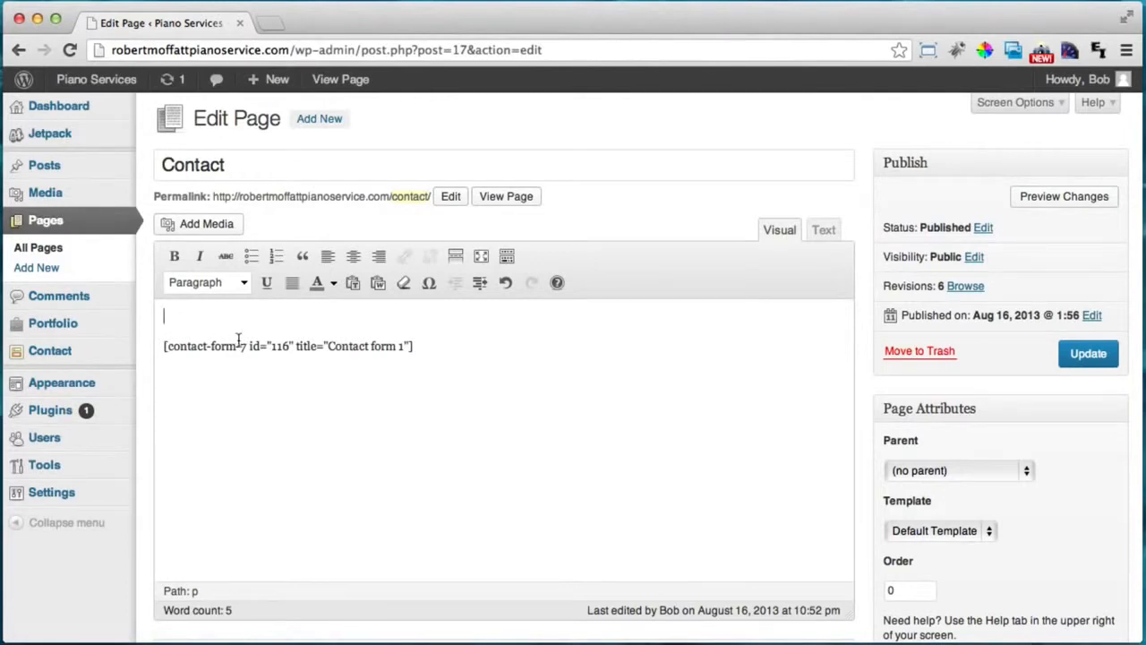
type("-box color-")
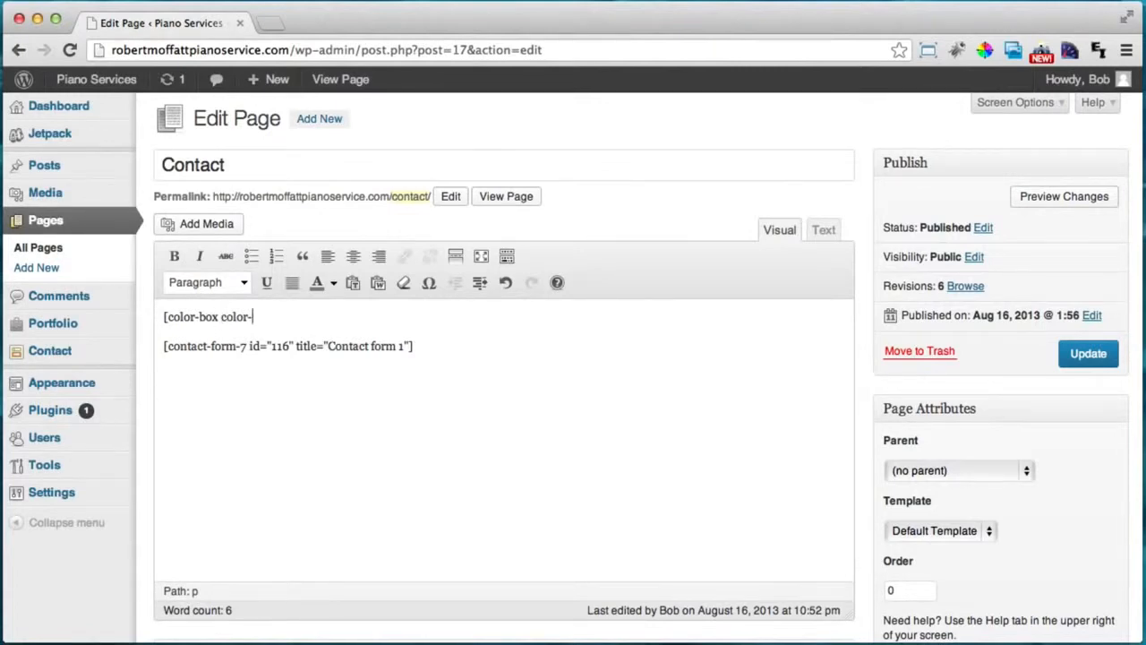
key("BackSpace")
type("=grey")
type("]")
key("Return")
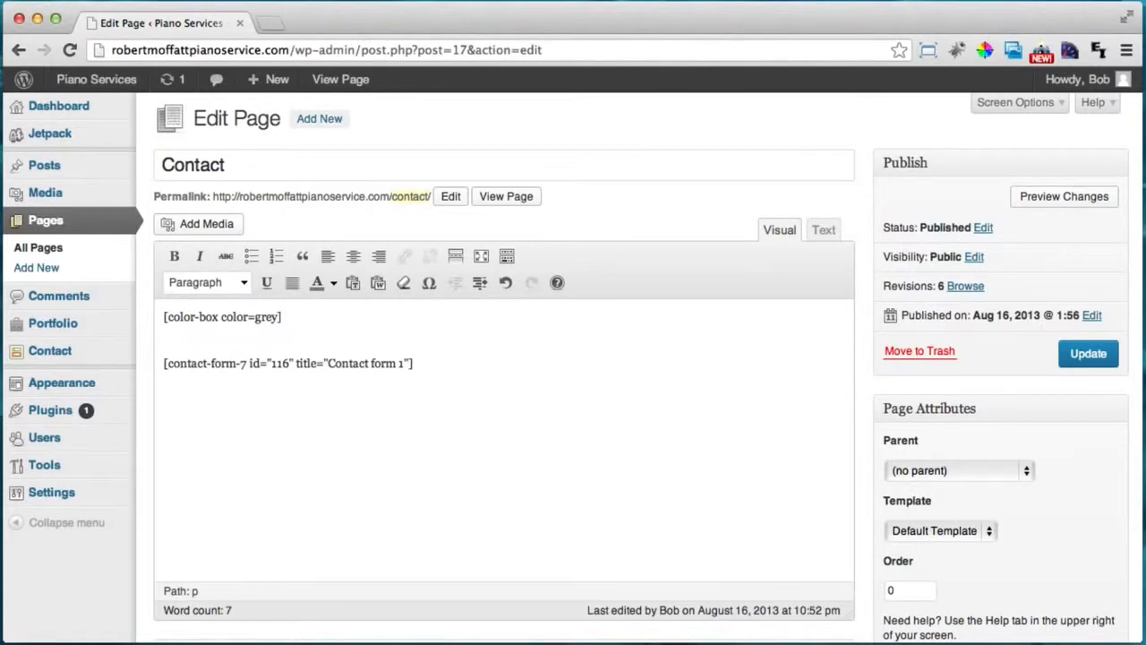
Add an 'Address:' line with the copied street address pasted onto it.
type("Address:")
key("super+Tab")
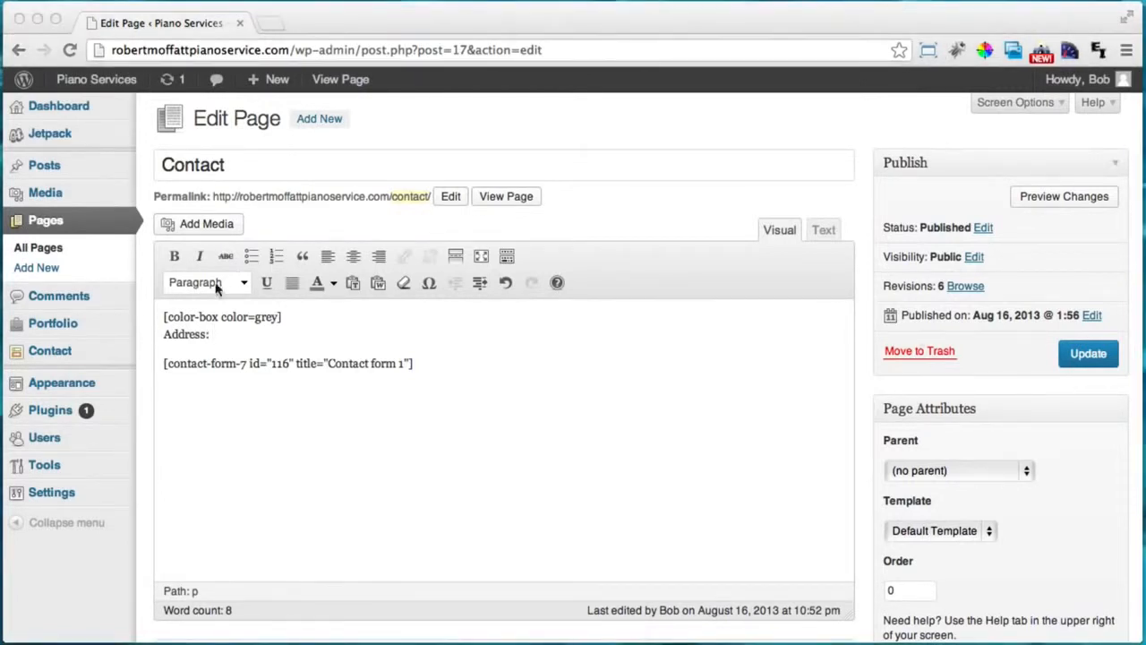
key("super+Tab")
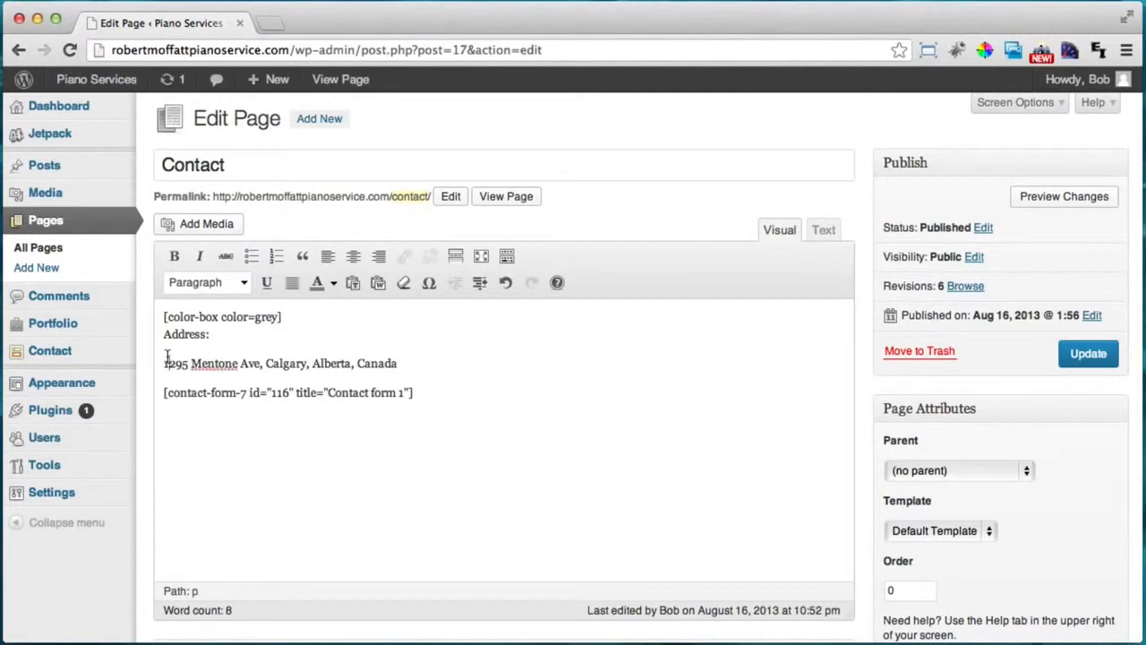
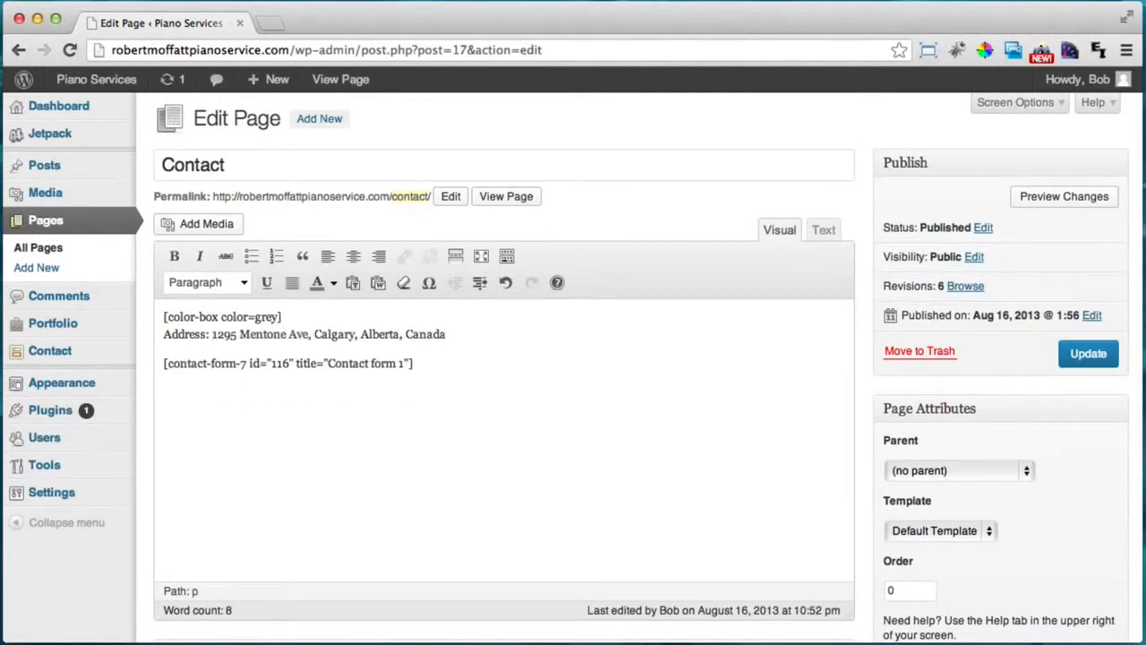
left_click(460, 342)
key("Return")
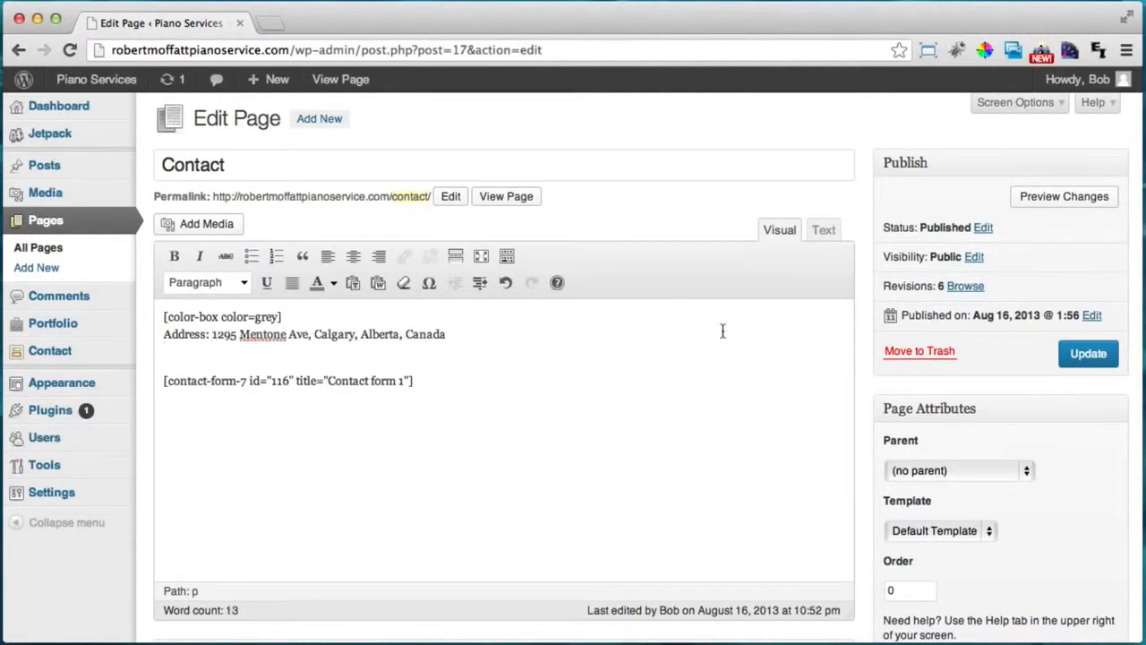
key("super+Tab")
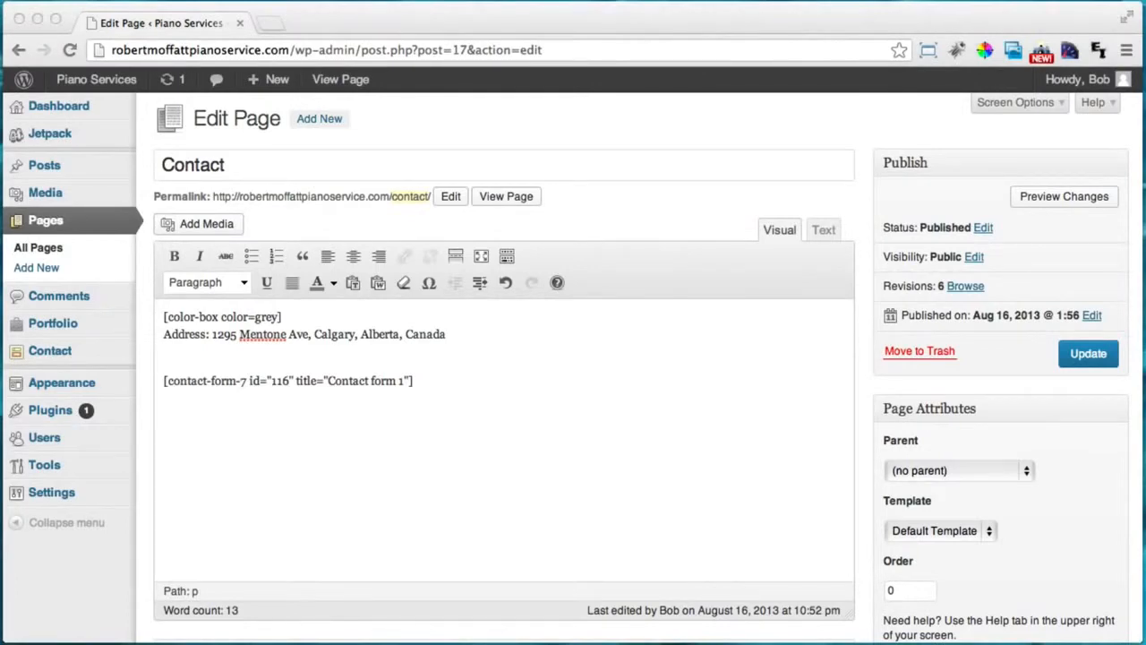
Paste the bold Cell phone line directly below the address.
left_click(168, 351)
key("super+v")
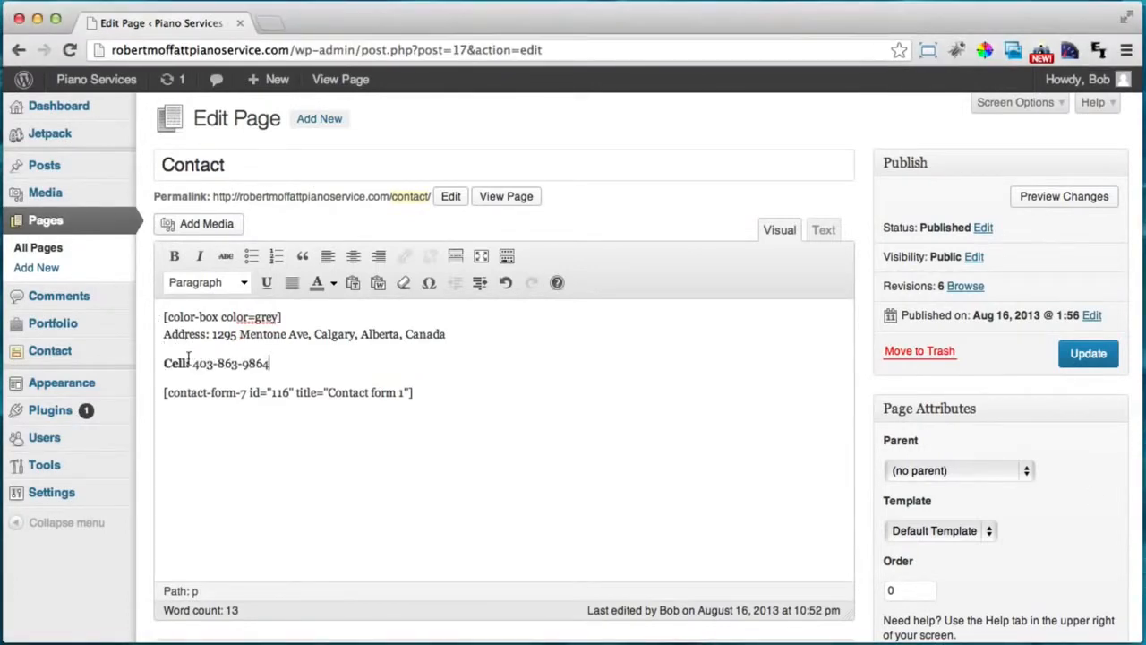
left_click(165, 359)
key("BackSpace")
key("shift+Return")
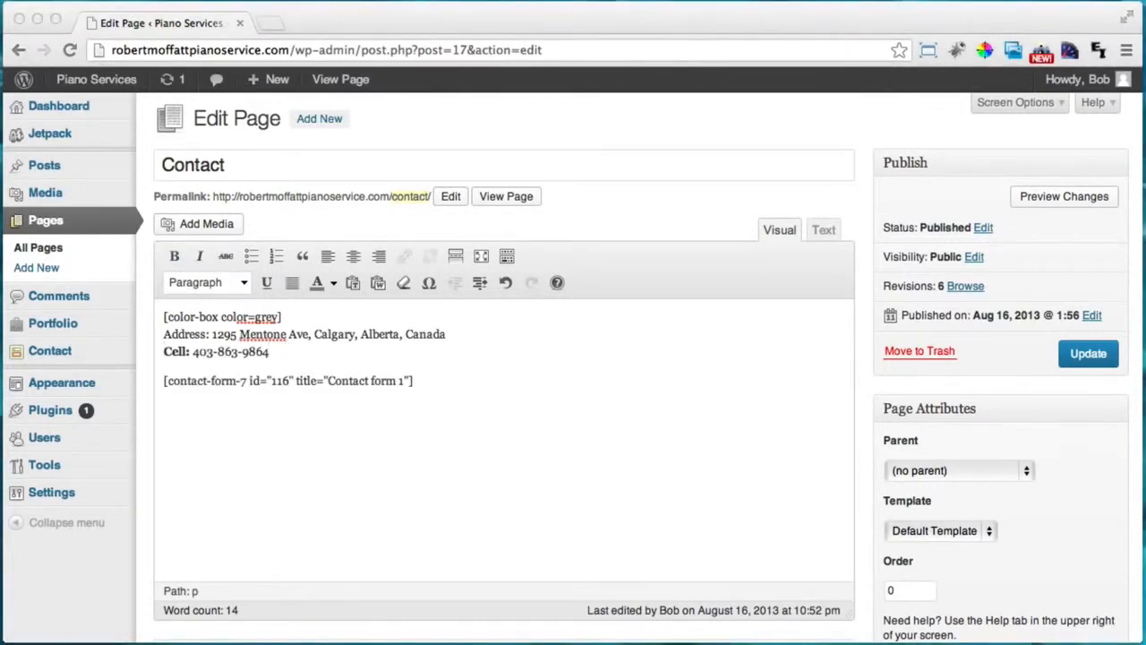
Paste the bold Business phone line directly below the Cell line.
left_click(165, 374)
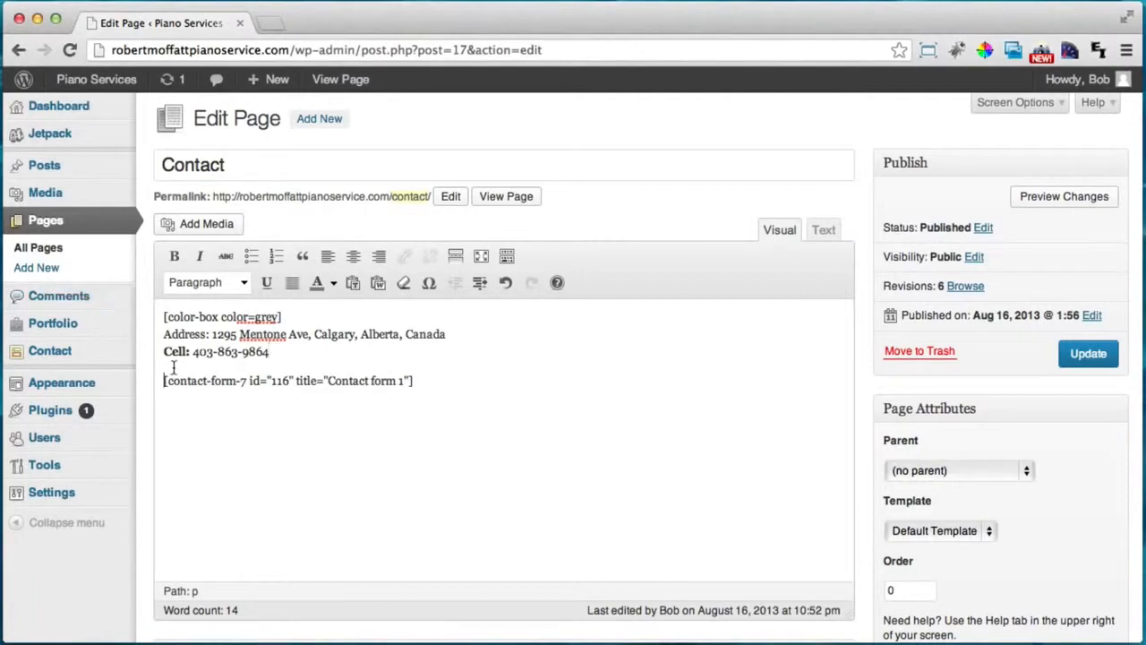
left_click(179, 350)
left_click(303, 354)
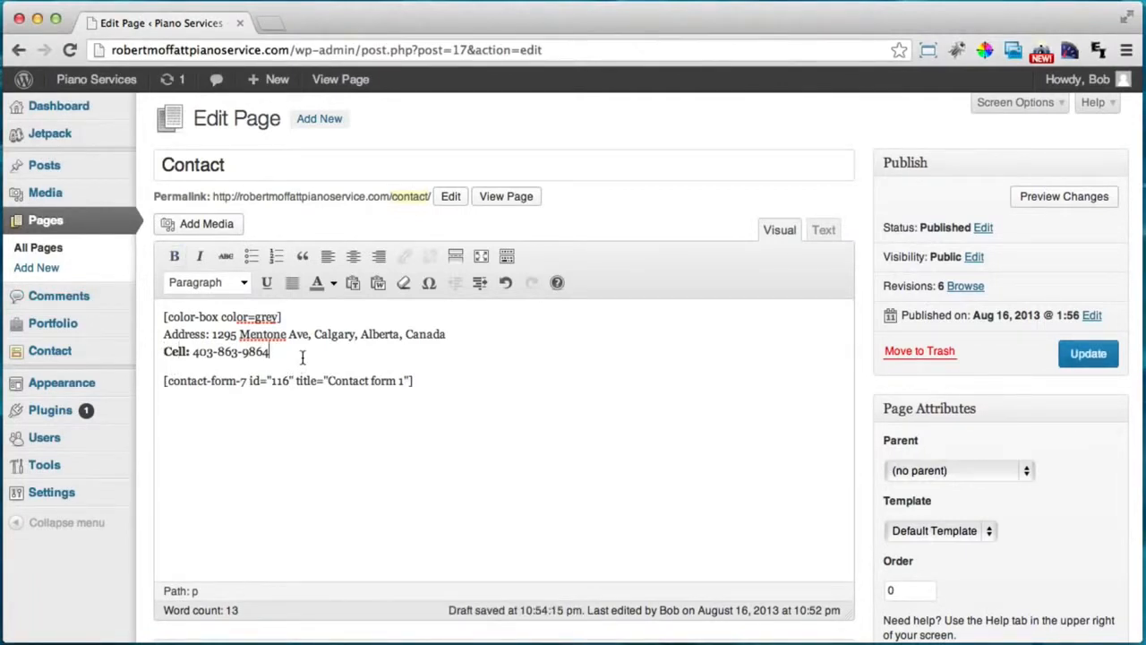
key("Return")
key("ctrl+v")
left_click(170, 379)
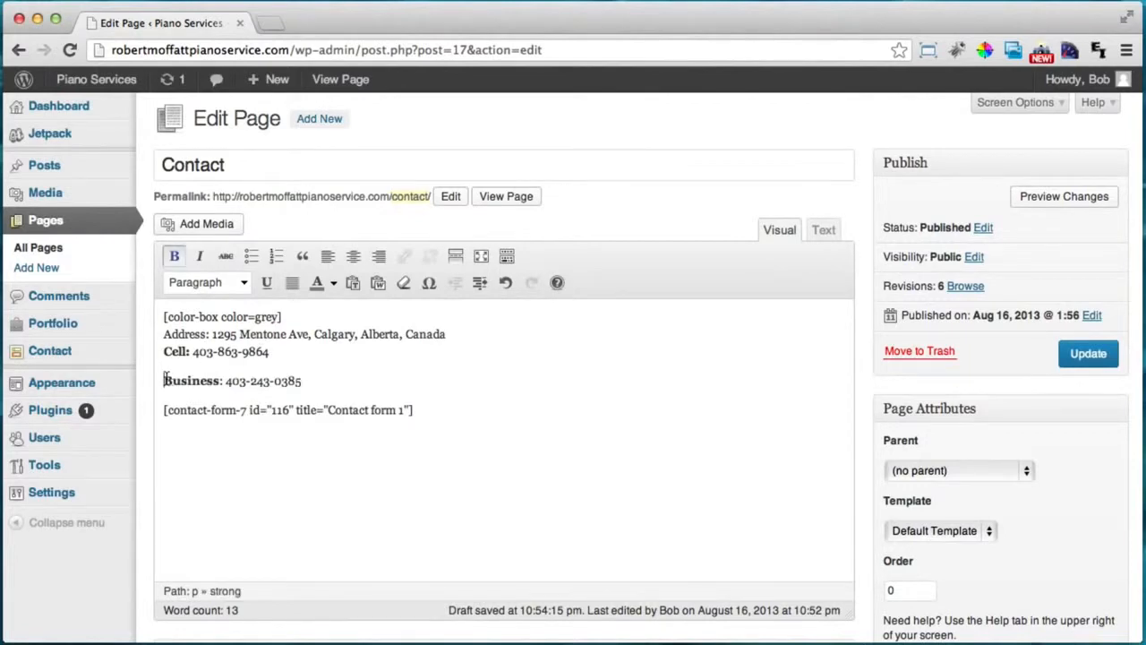
key("BackSpace")
key("shift+Return")
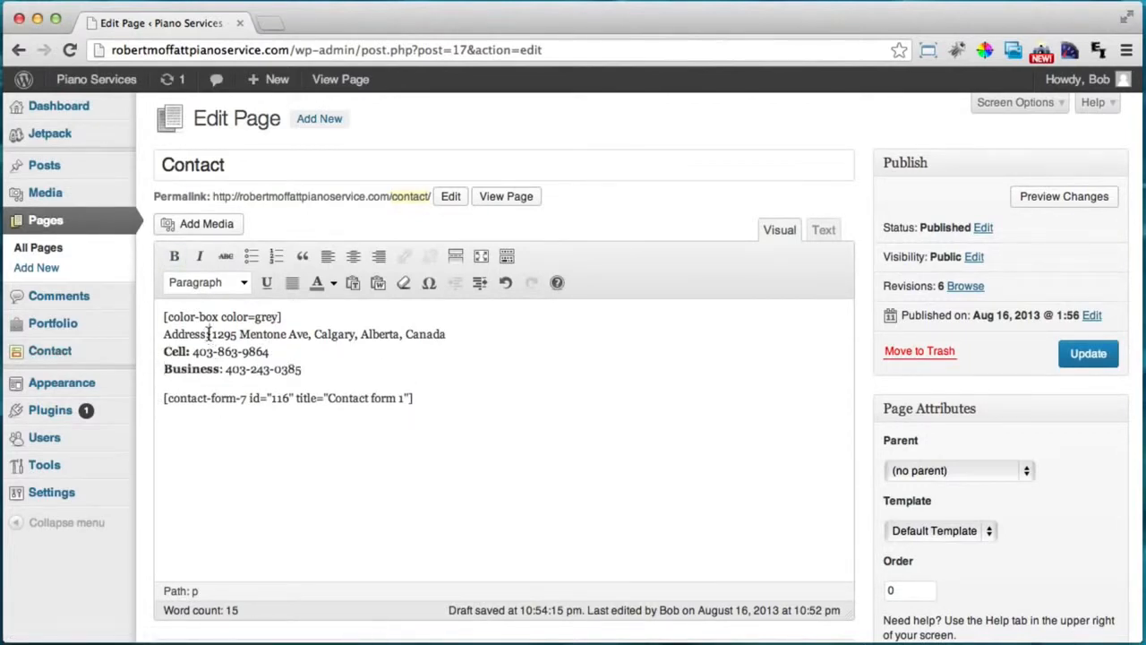
Make the 'Address:' label bold.
left_click_drag(209, 333, 154, 332)
left_click(174, 257)
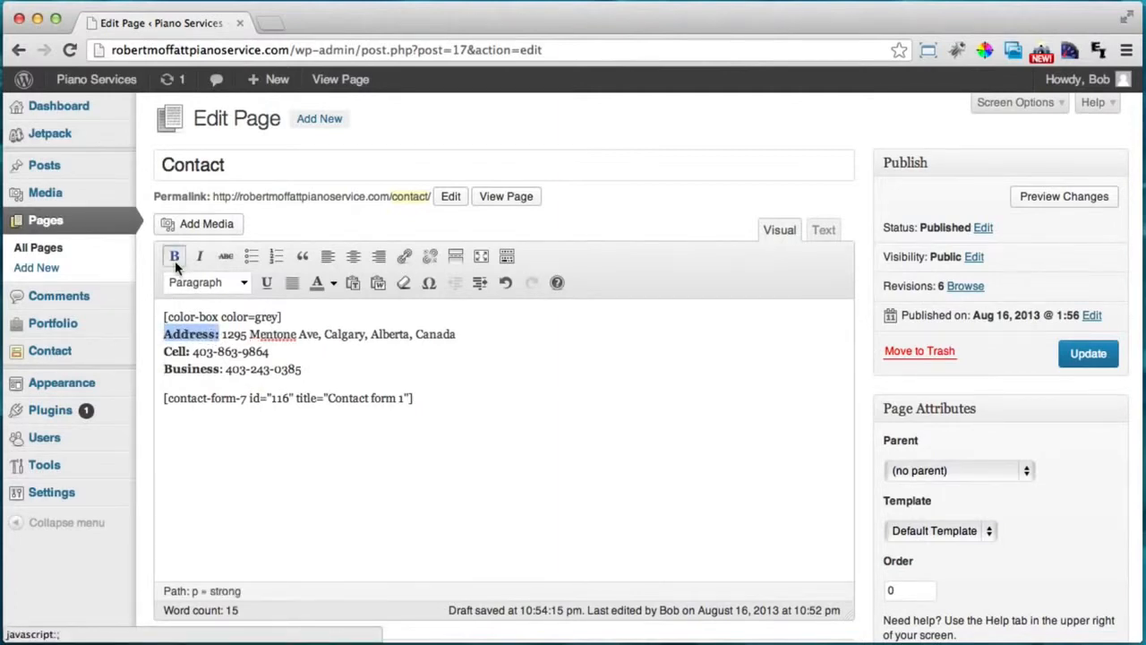
left_click(323, 369)
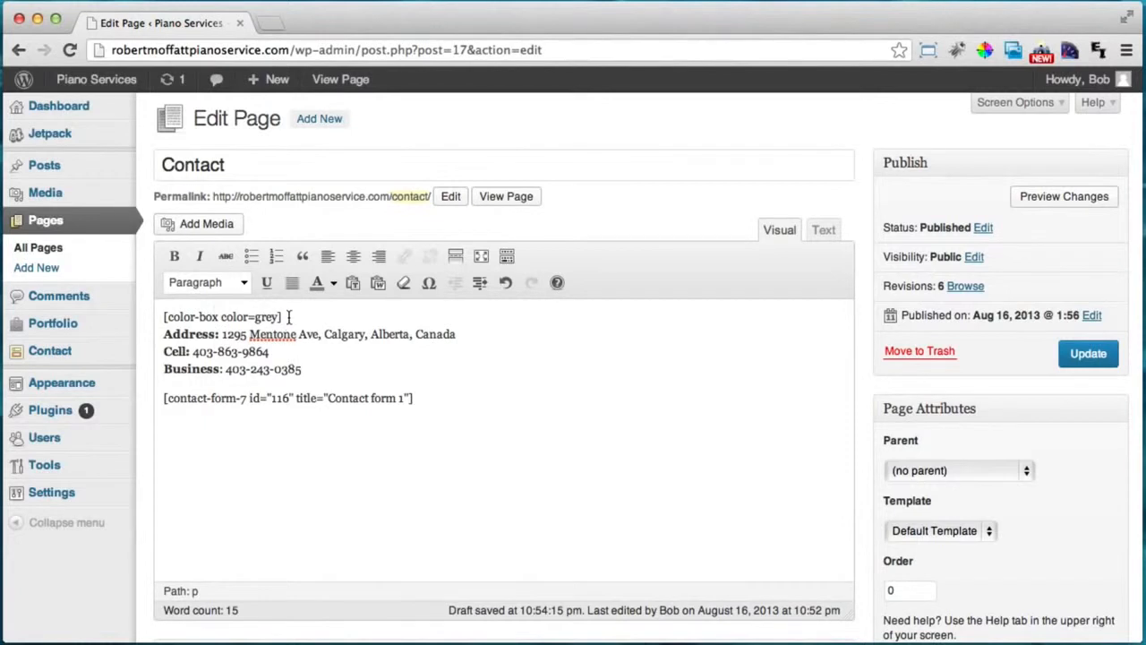
Add a closing [/color-box] shortcode on its own line above the contact form.
left_click_drag(282, 317, 164, 309)
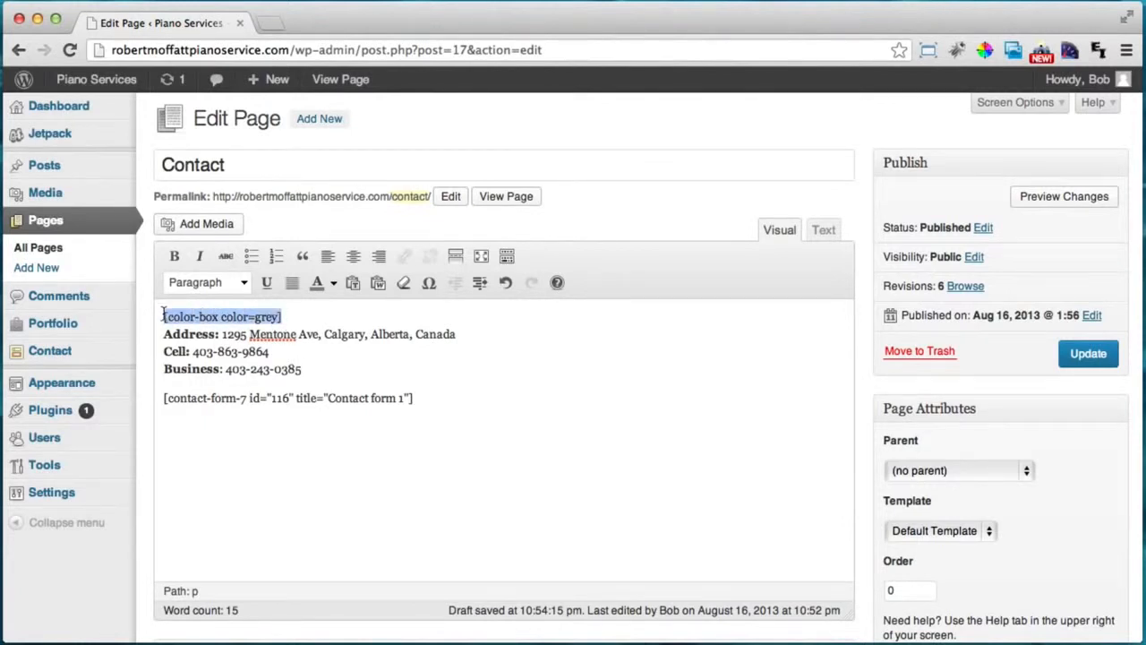
left_click(326, 377)
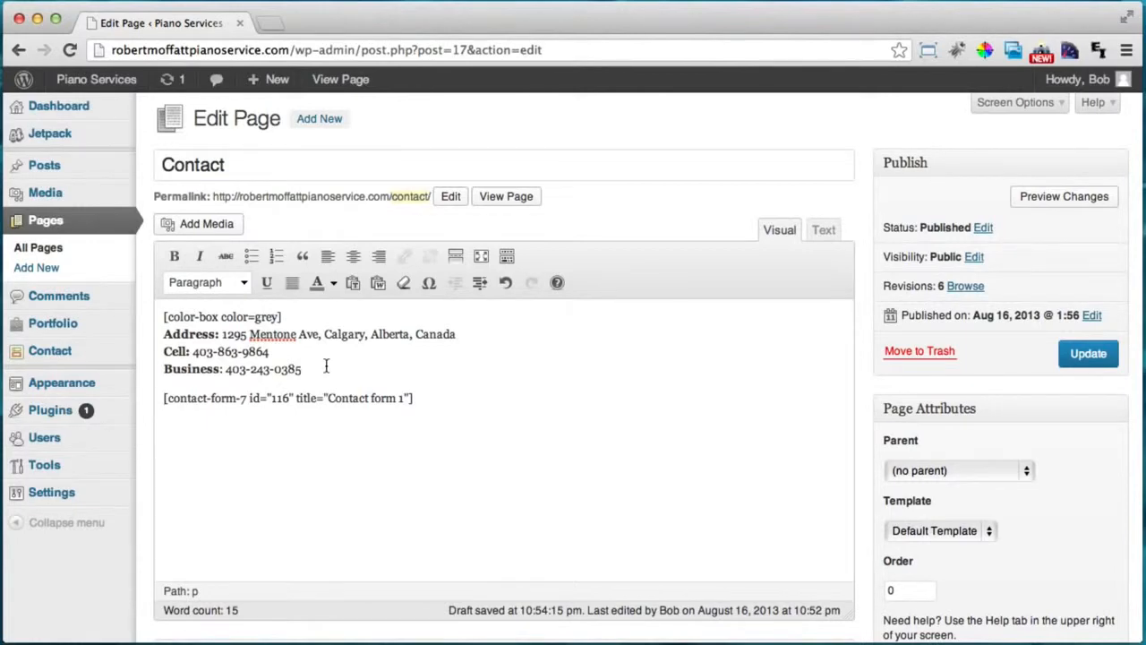
key("Return")
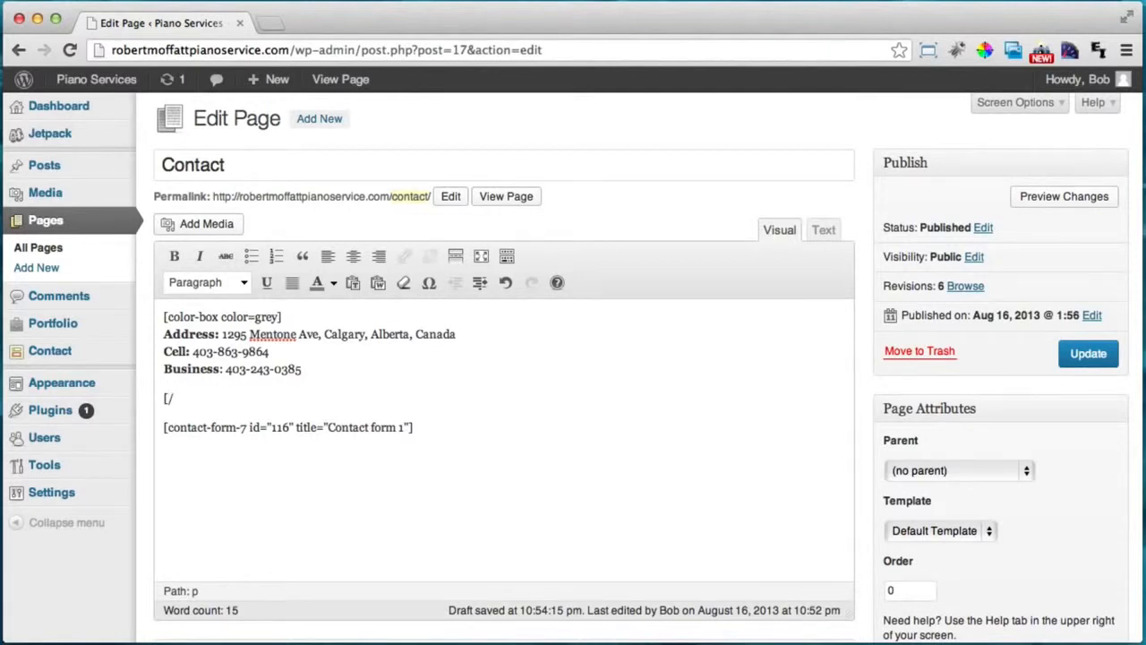
type("[/bo")
key("BackSpace")
key("BackSpace")
type("color-bo")
Review the contact block wrapped between the opening and closing color-box shortcodes.
left_click_drag(264, 397, 156, 311)
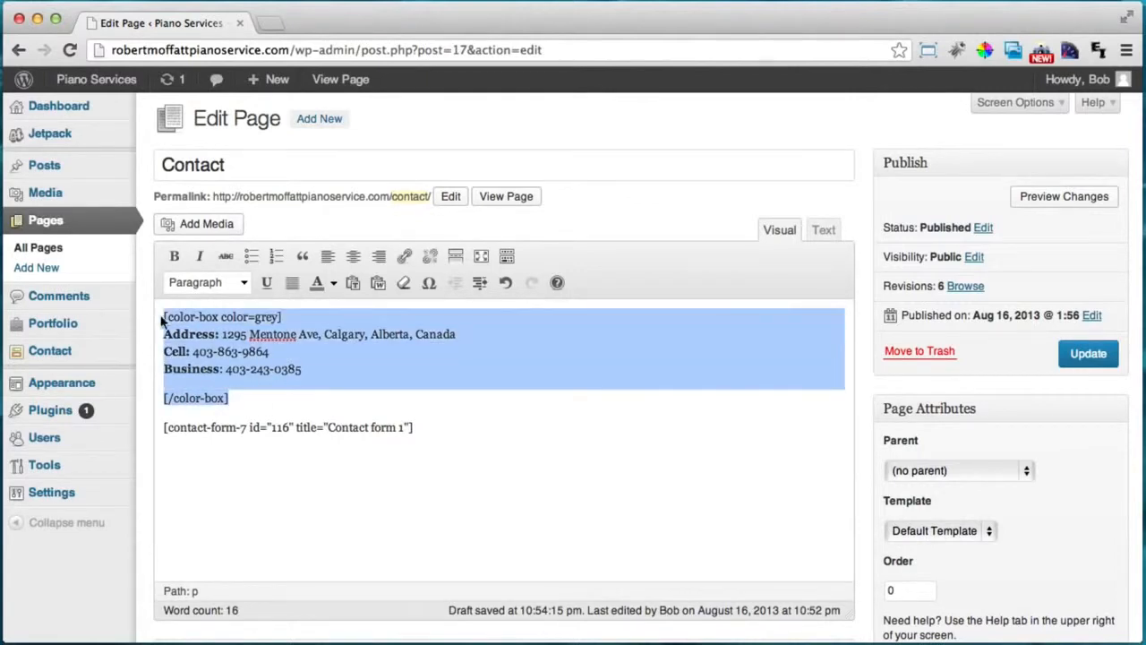
left_click(180, 332)
left_click_drag(307, 314, 161, 315)
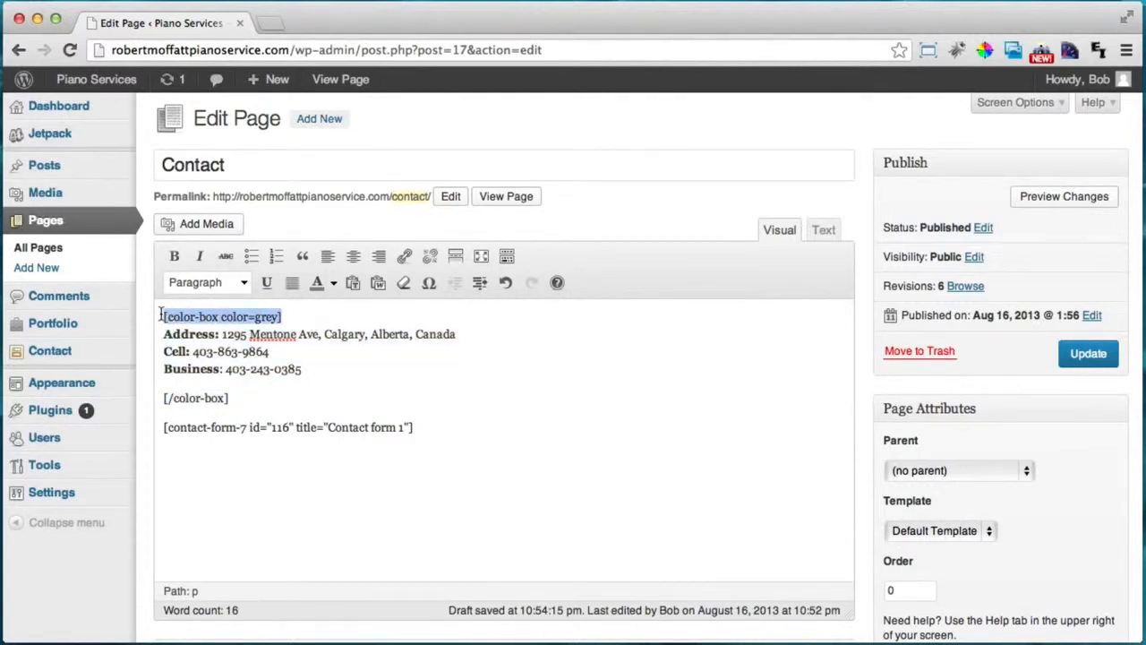
left_click_drag(249, 404, 164, 399)
left_click_drag(334, 372, 165, 331)
left_click(312, 402)
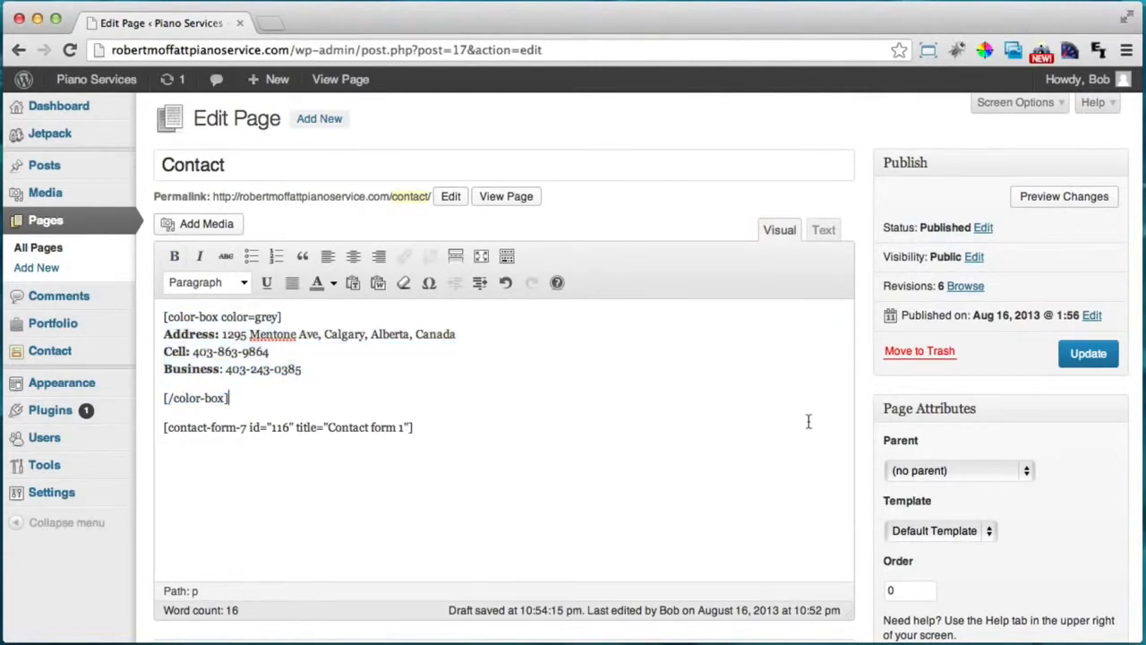
Update the Contact page and open the live Contact page in a new tab.
left_click(1089, 358)
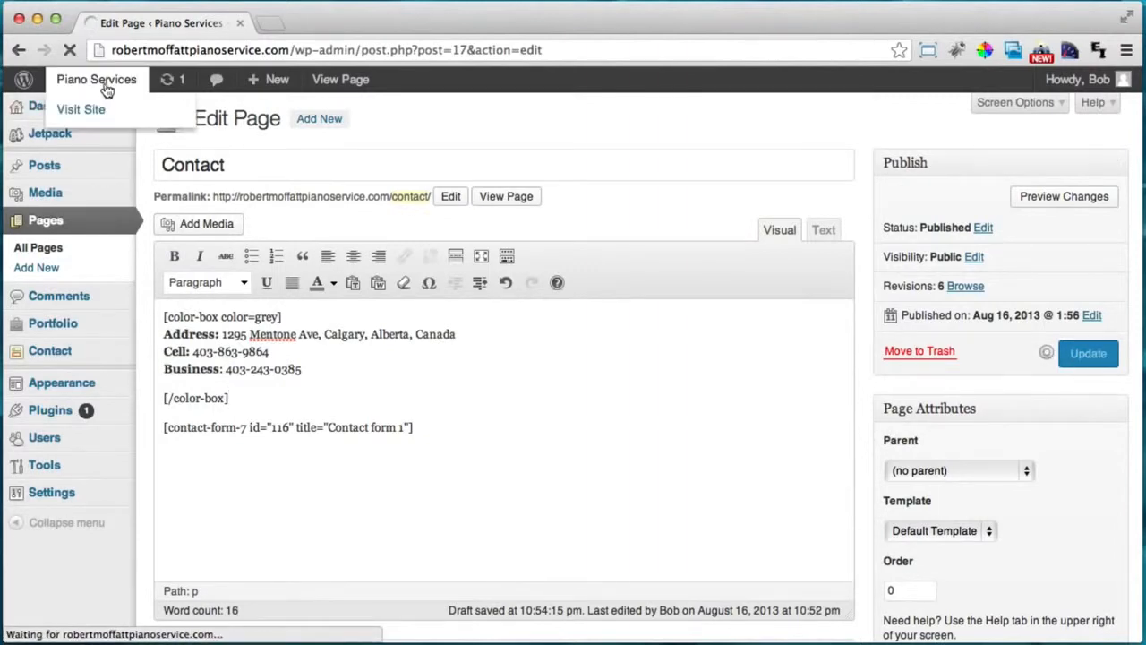
left_click(107, 78, "super")
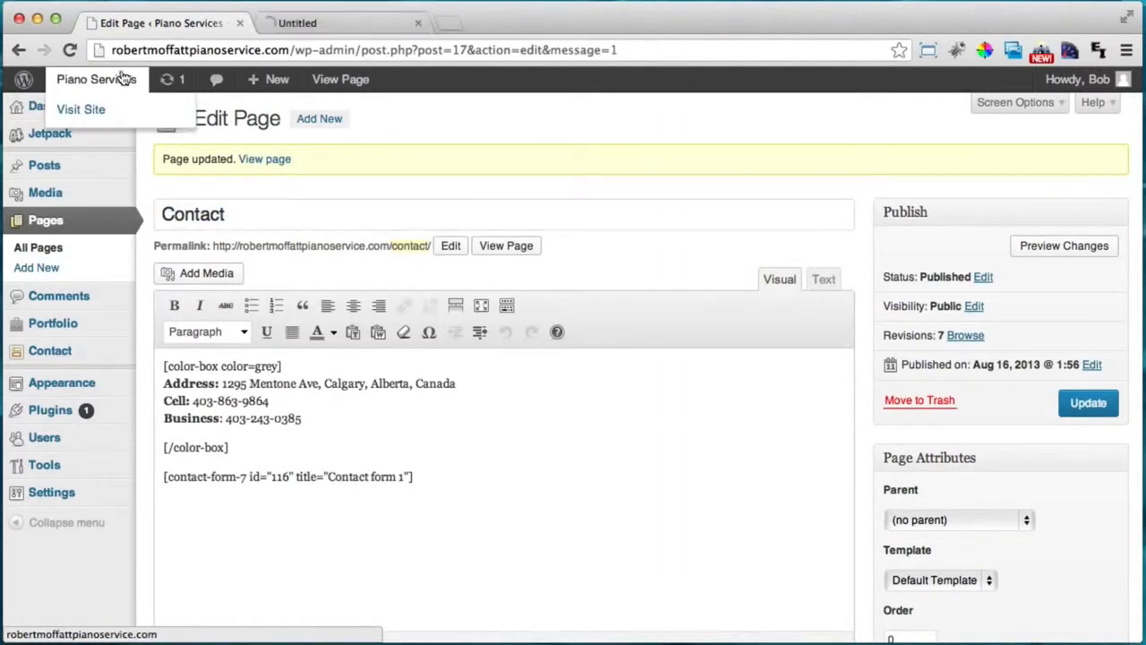
left_click(353, 21)
left_click(967, 189)
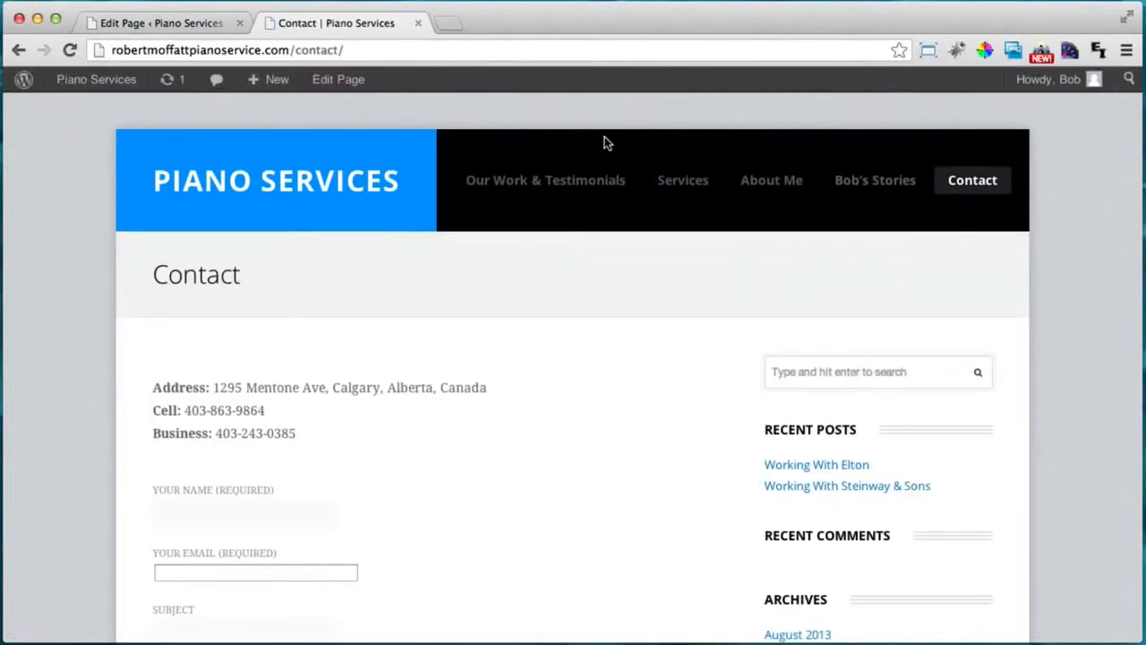
Change the shortcode to color=gray, update, and reload the live Contact page.
left_click(197, 24)
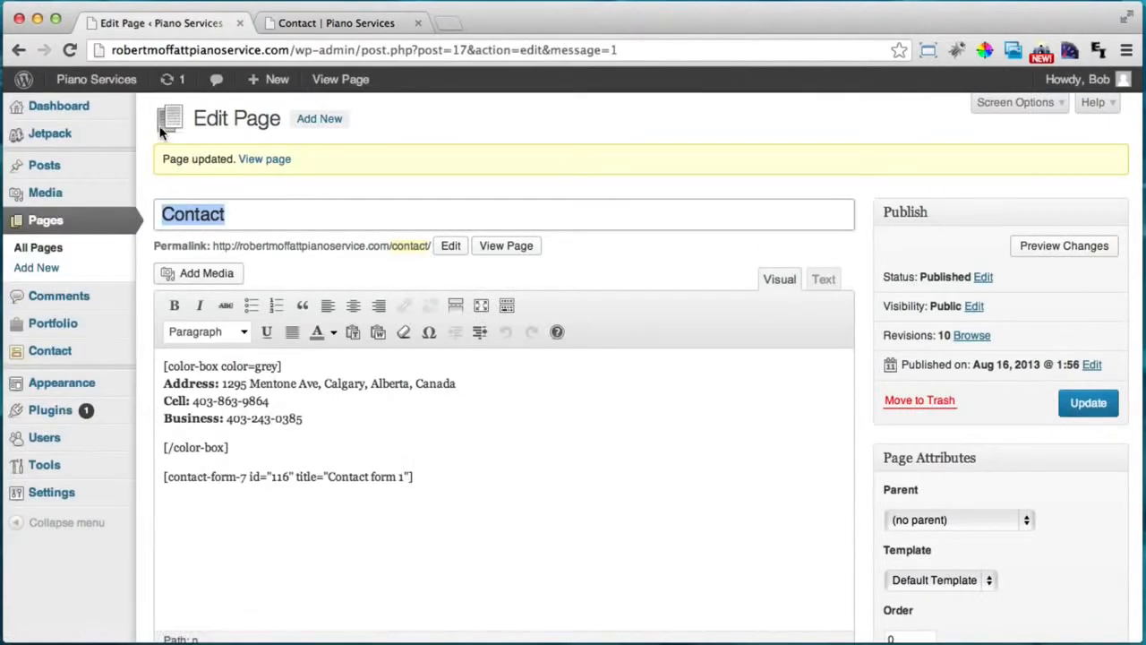
left_click(273, 367)
key("BackSpace")
type("a")
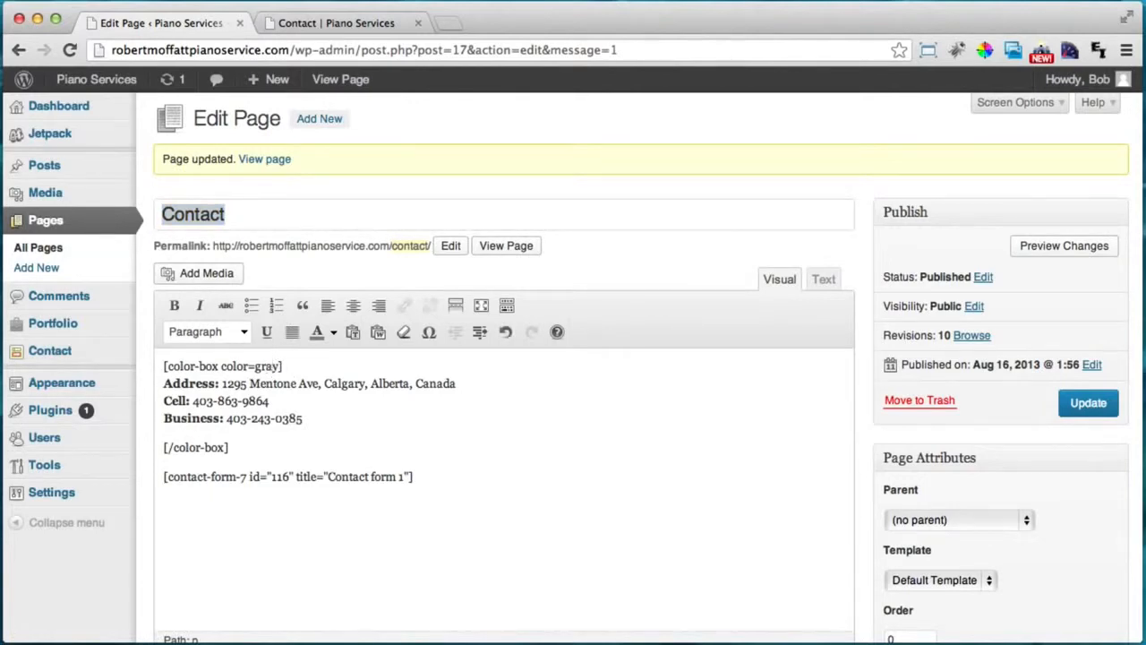
left_click(1083, 407)
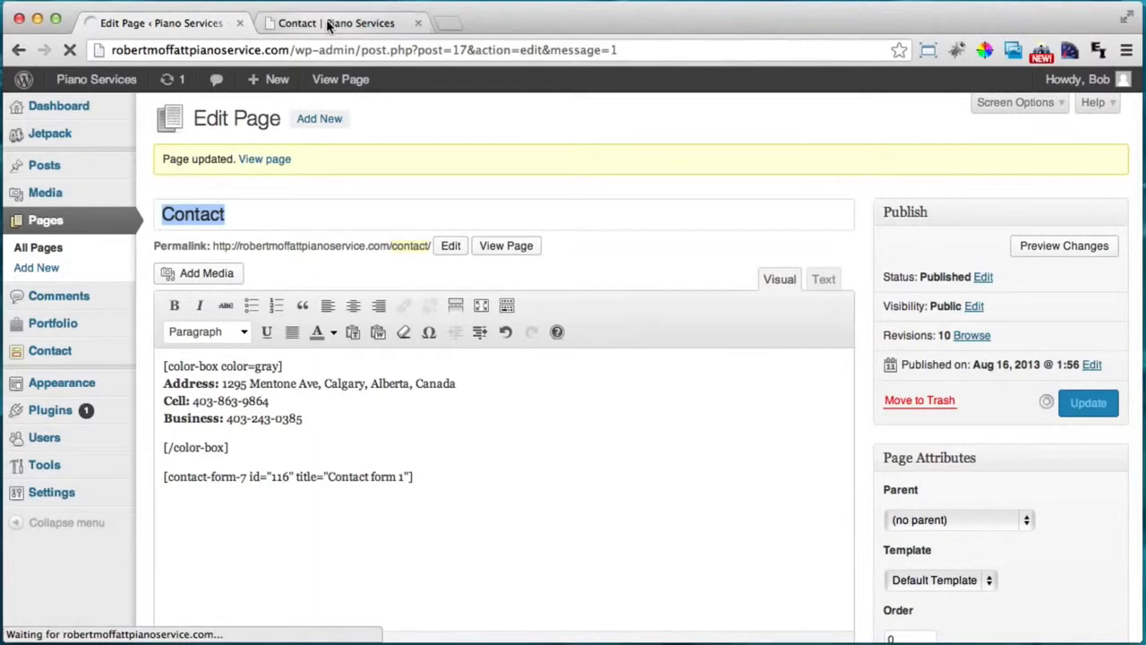
left_click(328, 23)
left_click(70, 49)
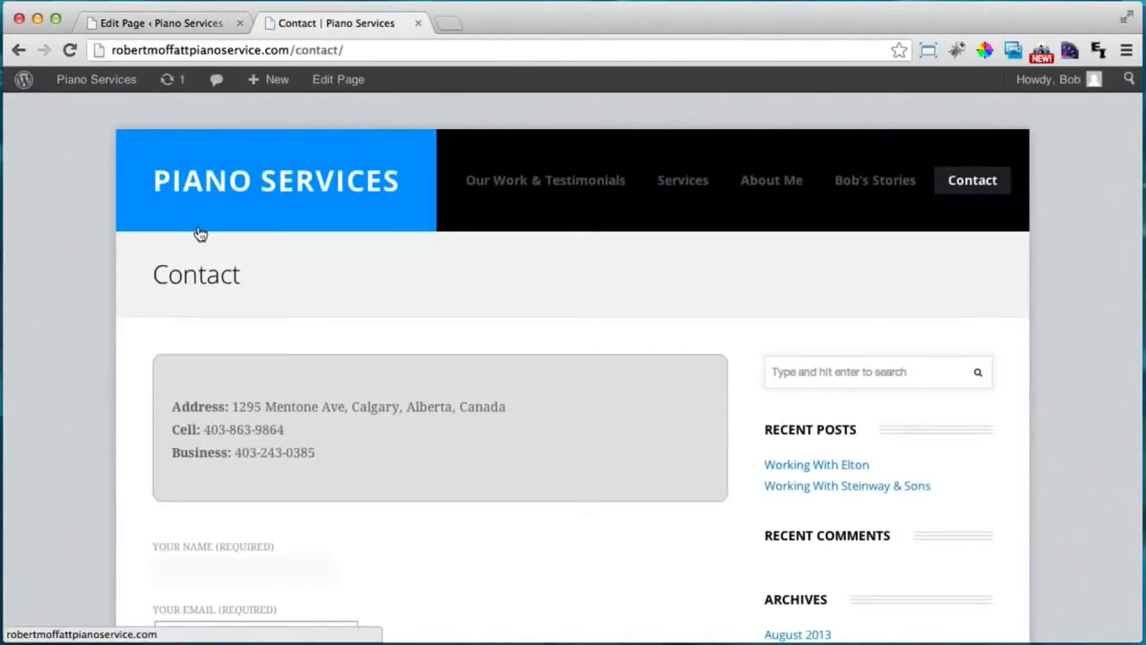
scroll(273, 453, "down", 2)
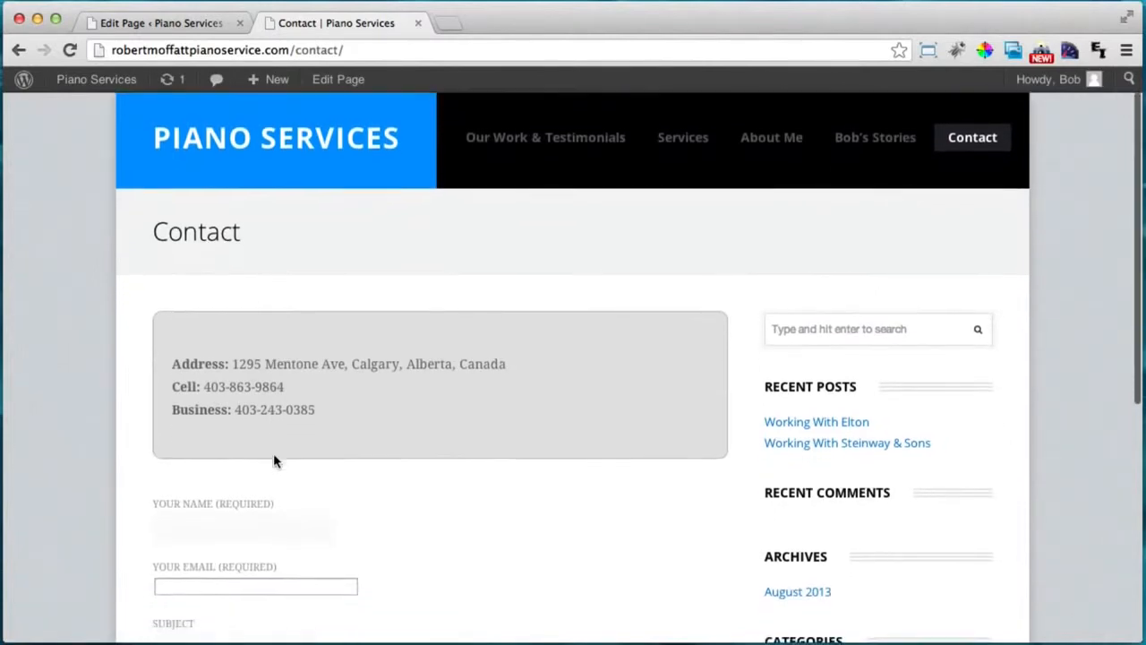
Pull [/color-box] up onto the Business line, update, and reload the live page.
left_click(156, 23)
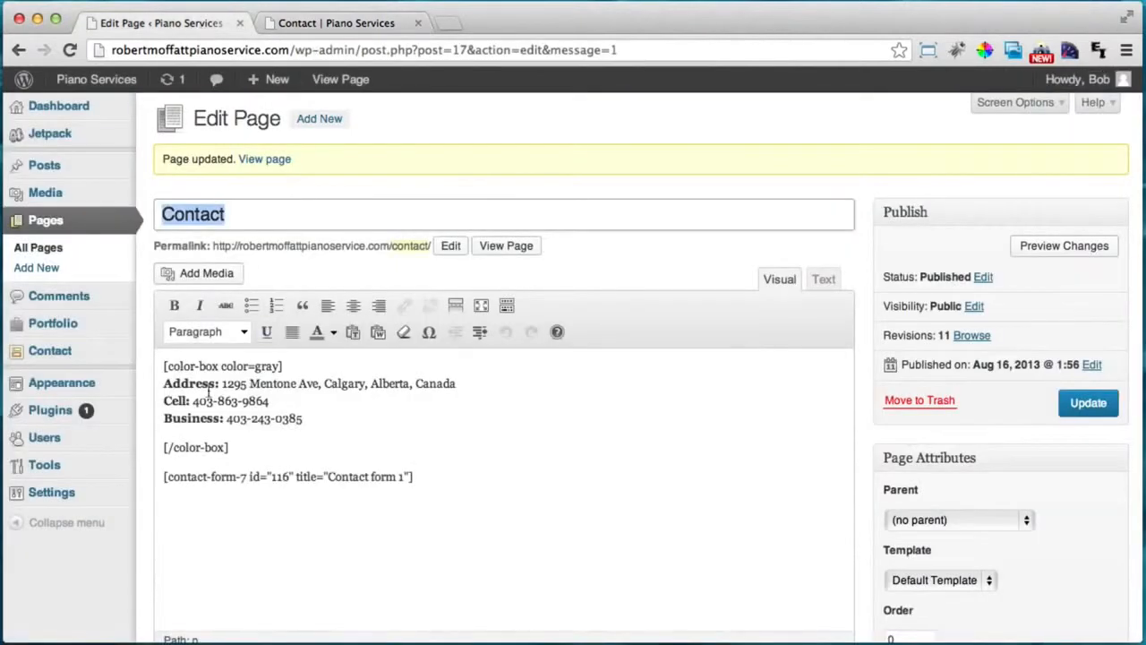
key("BackSpace")
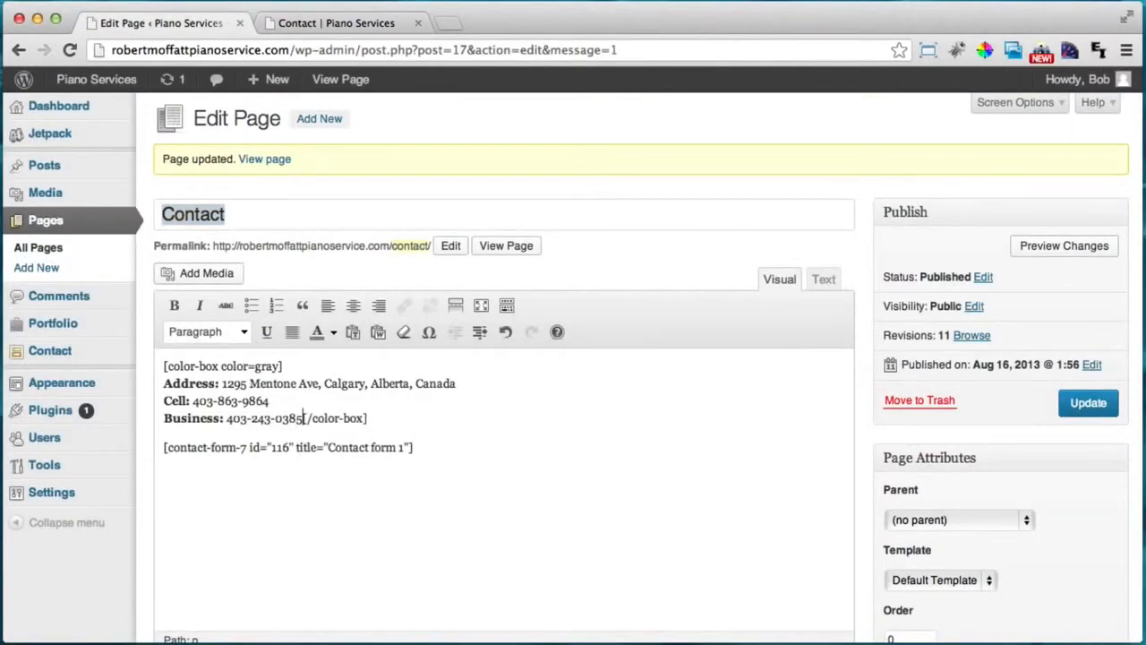
left_click(1083, 403)
left_click(367, 21)
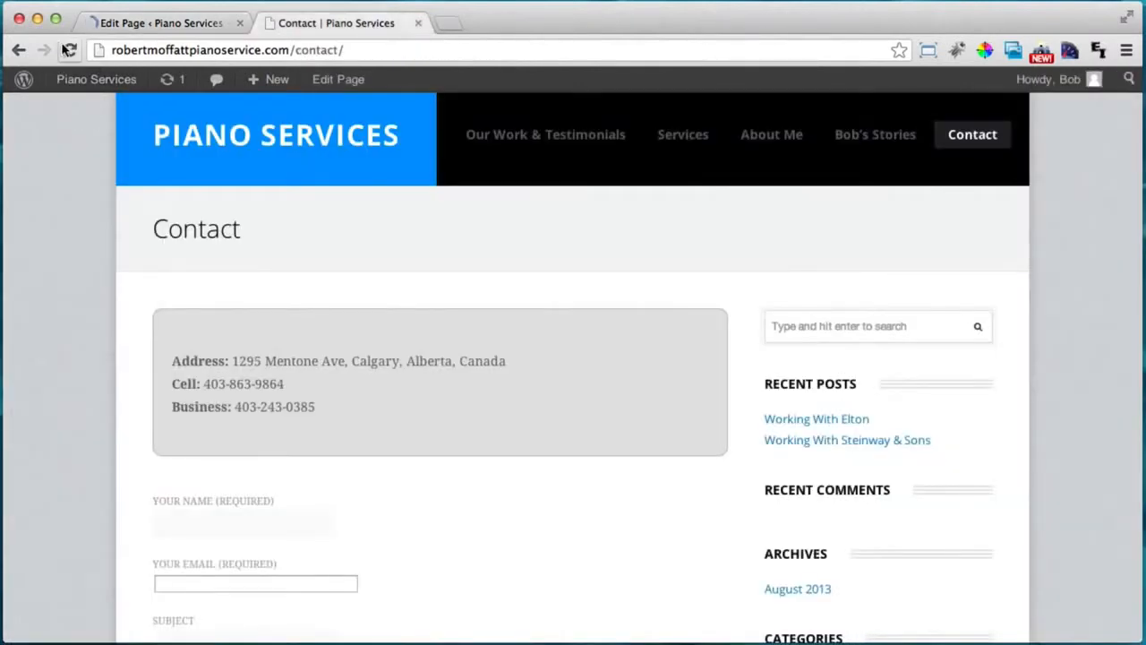
left_click(70, 50)
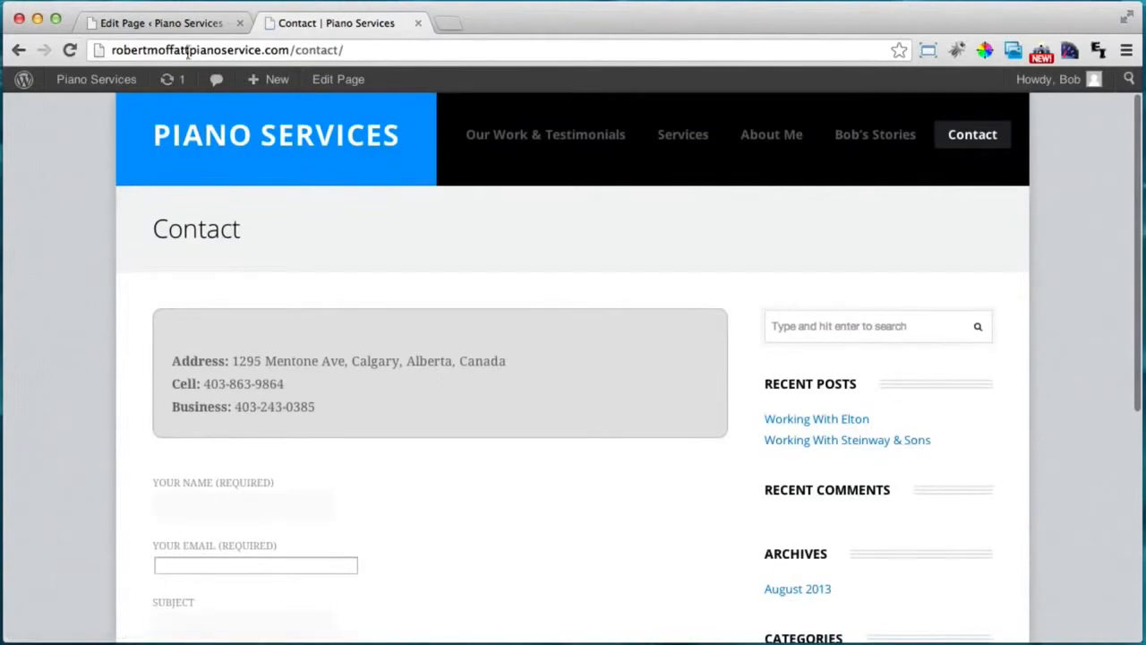
Join the Address line onto the opening shortcode, update, and recheck the live page.
left_click(203, 23)
left_click(164, 383)
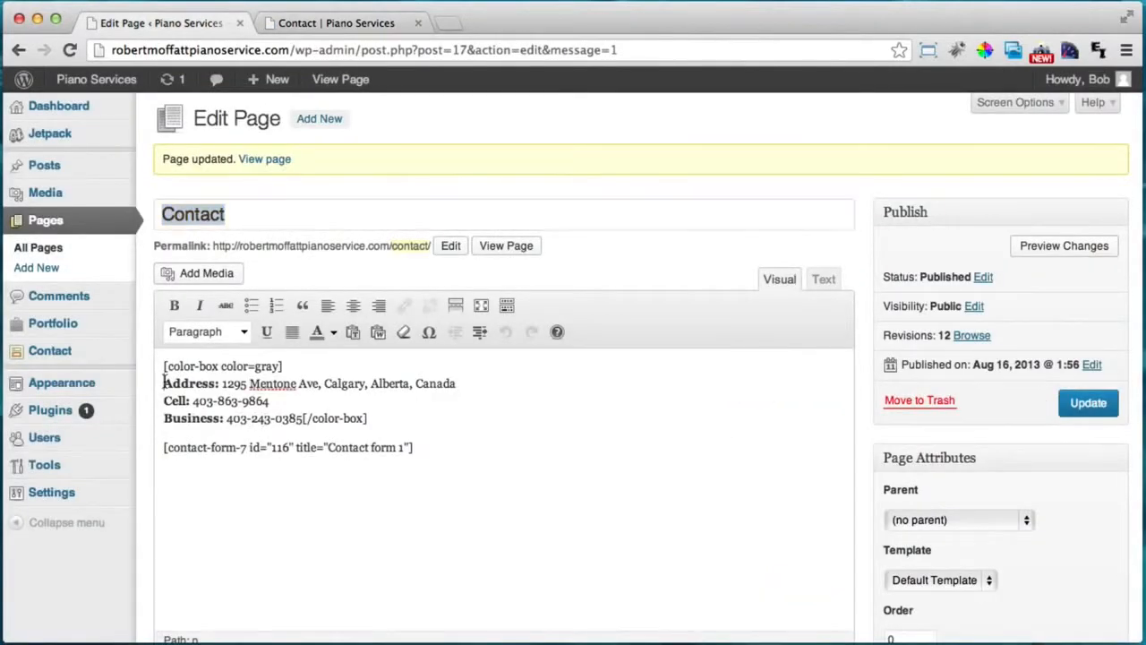
key("BackSpace")
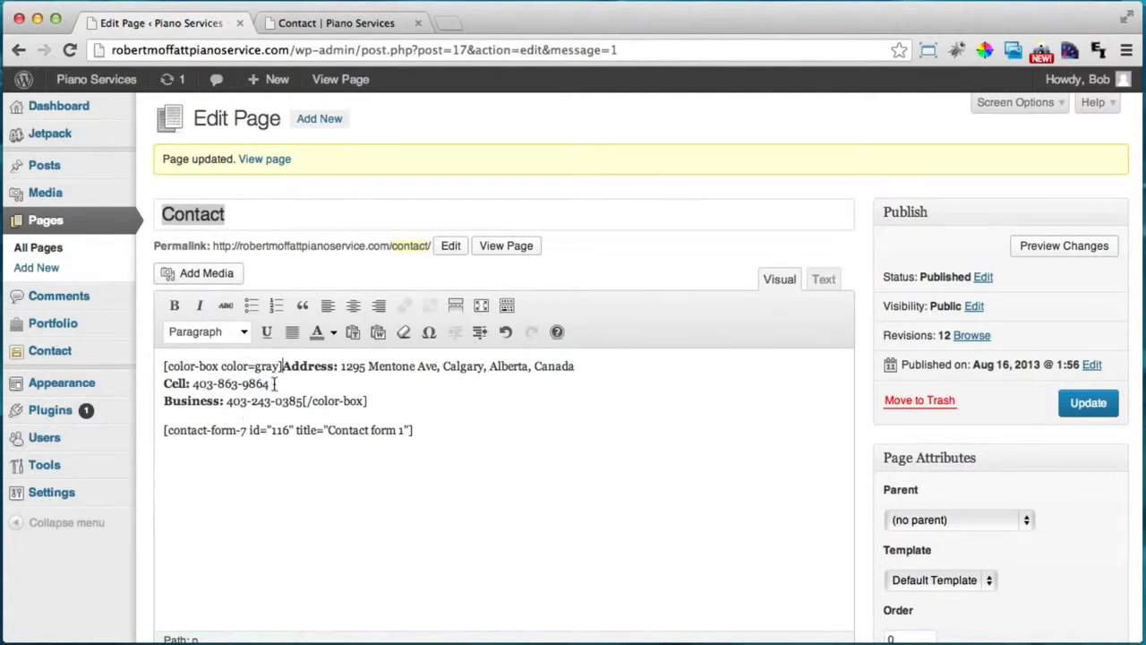
left_click(1088, 402)
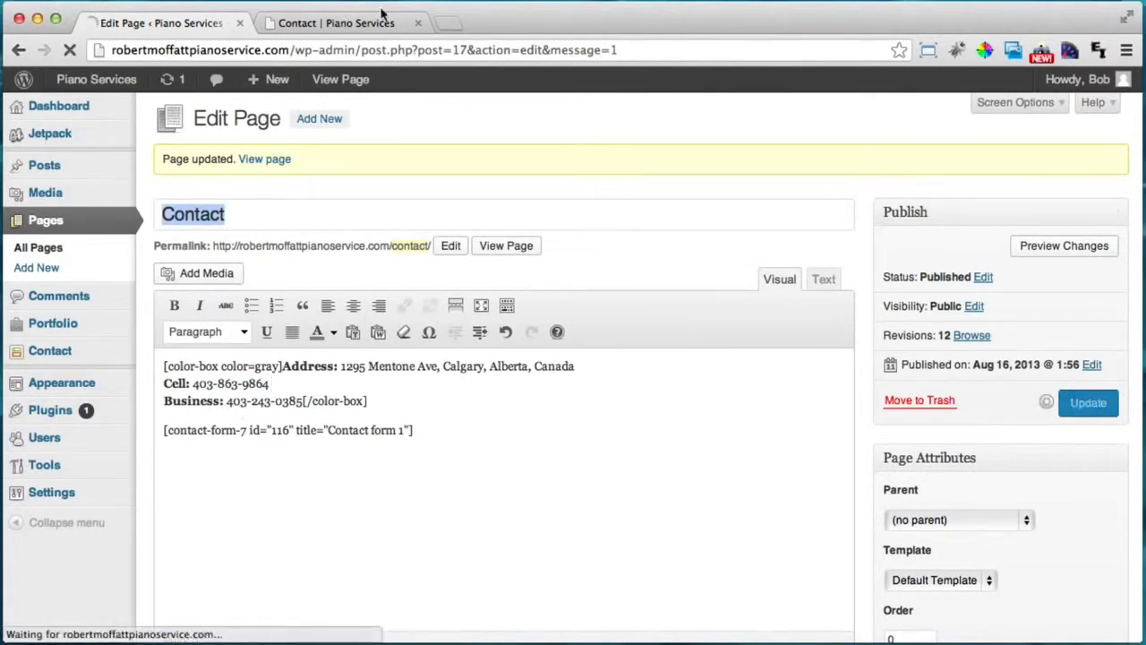
left_click(338, 25)
left_click(69, 51)
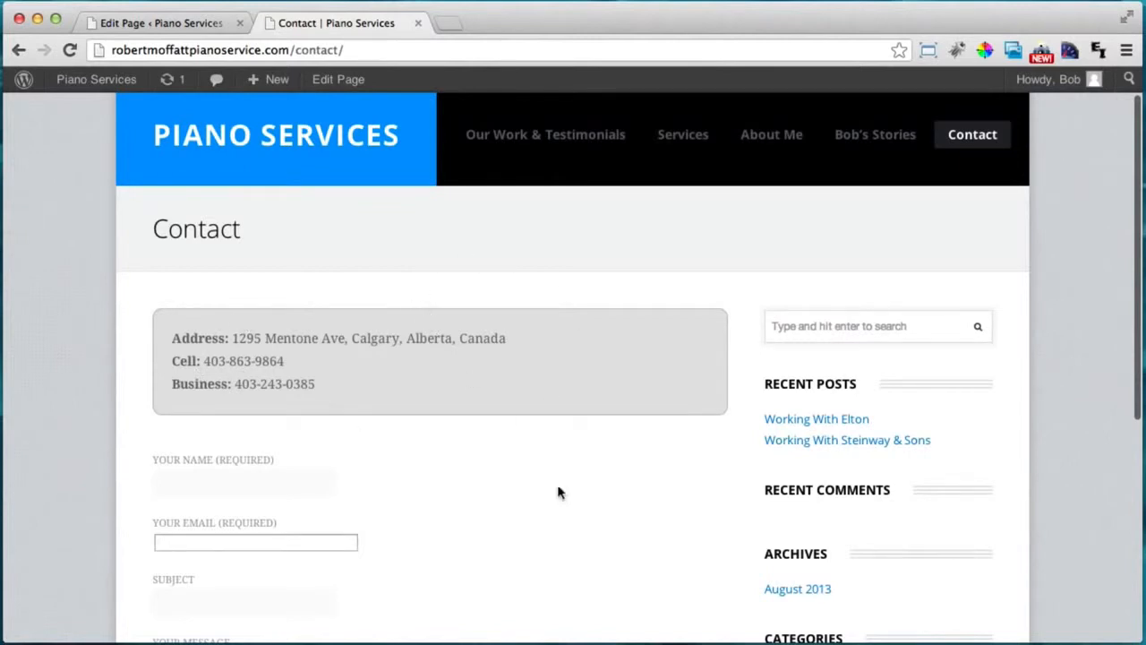
scroll(788, 409, "down", 3)
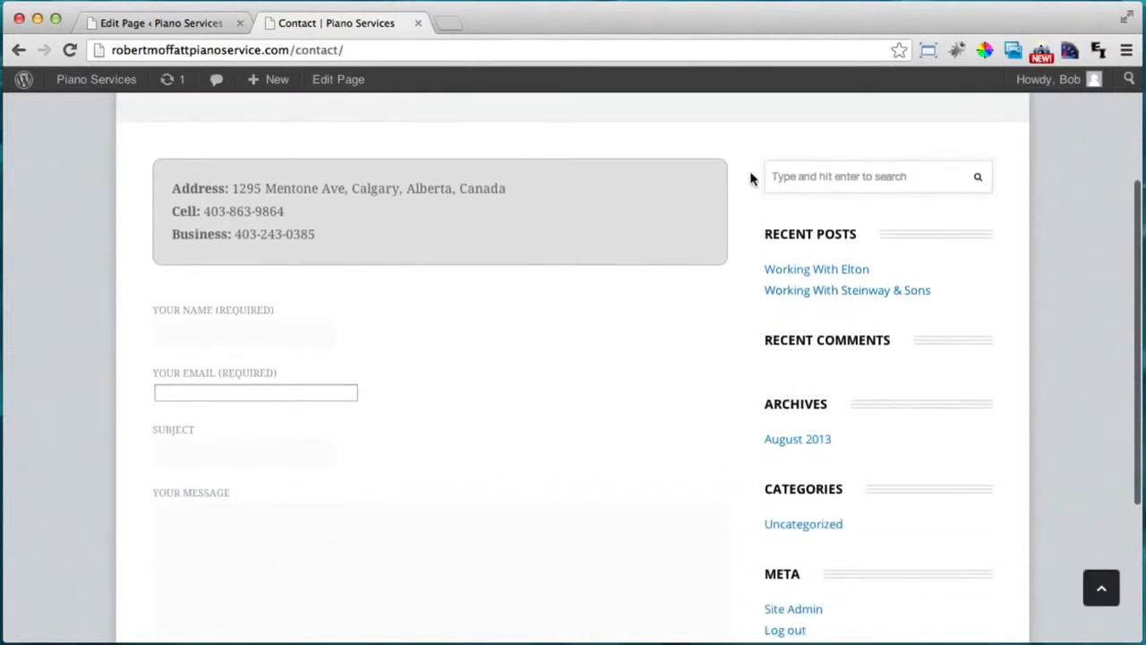
scroll(780, 545, "down", 3)
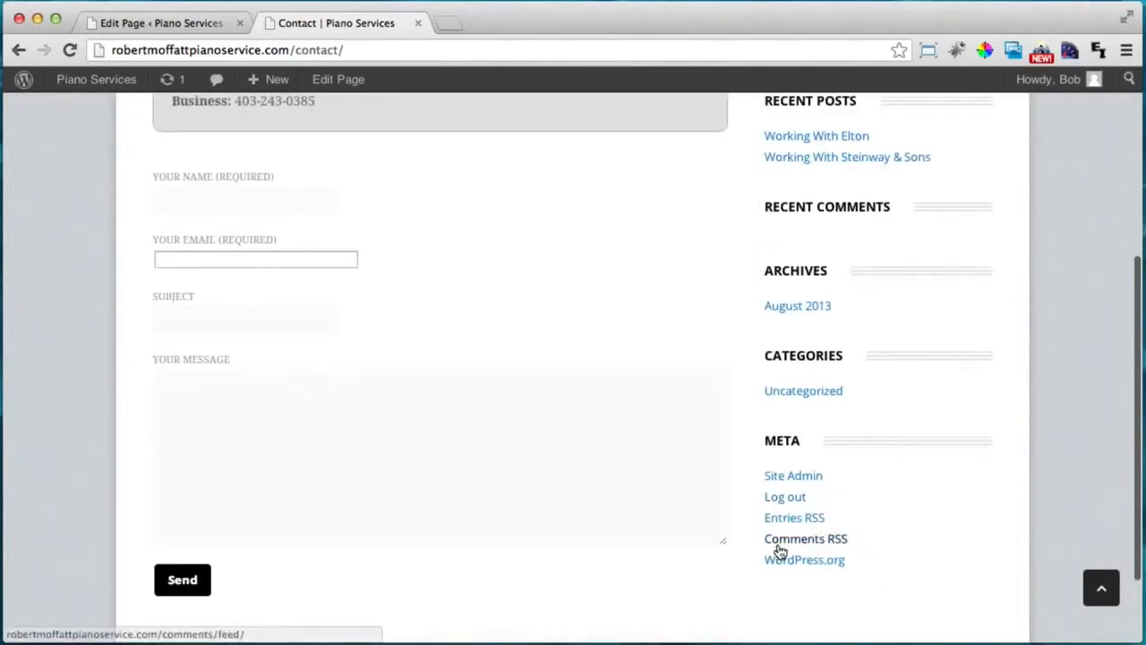
scroll(949, 582, "up", 6)
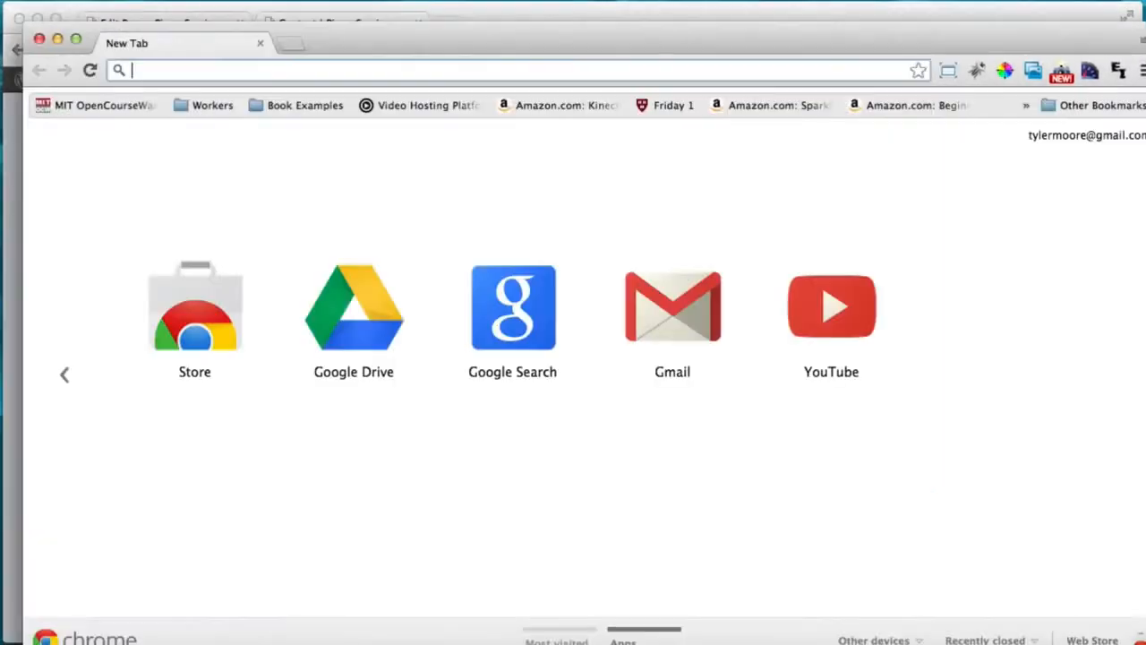
Search Google Maps for calgary alberta and open the map's link and embed panel.
type("maps.google.com")
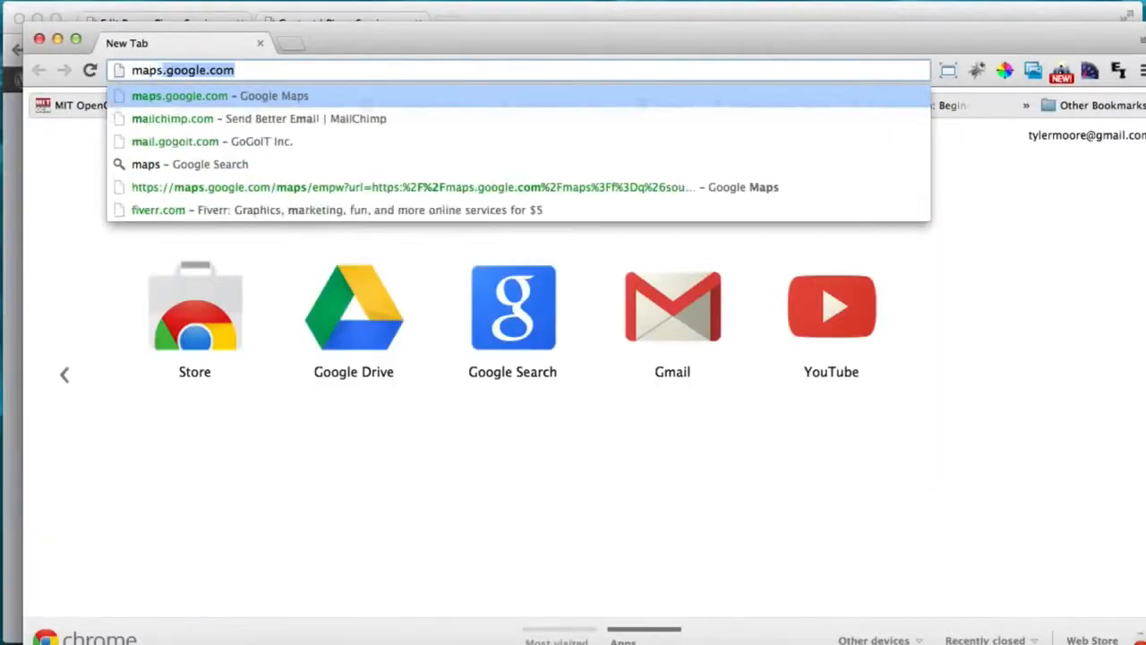
key("Return")
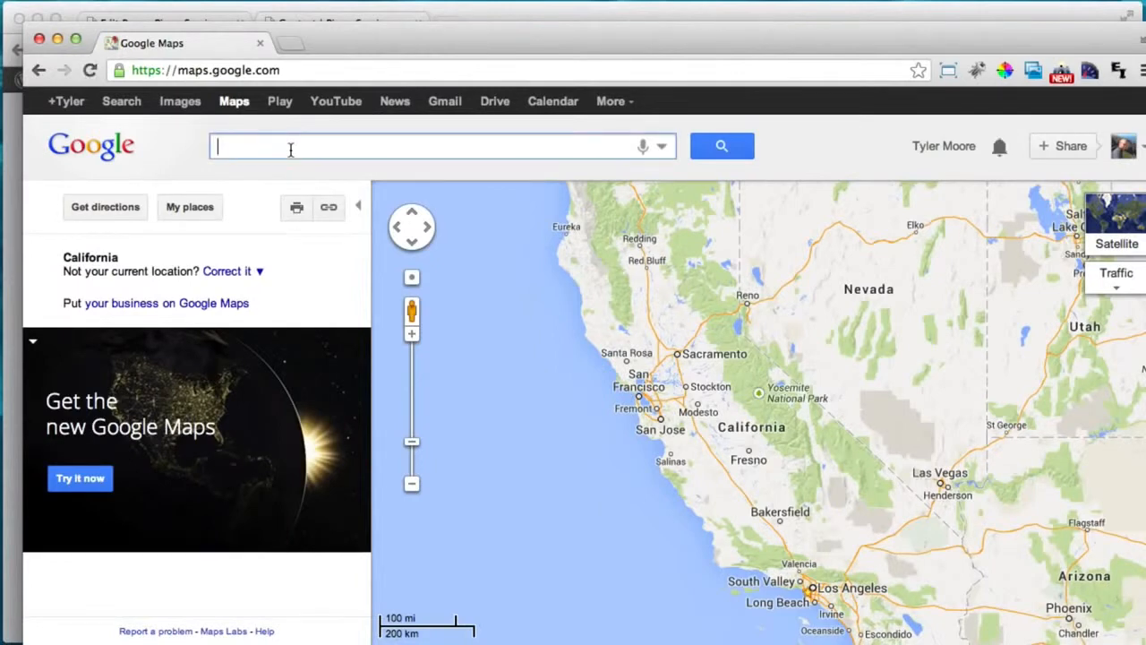
type("calga")
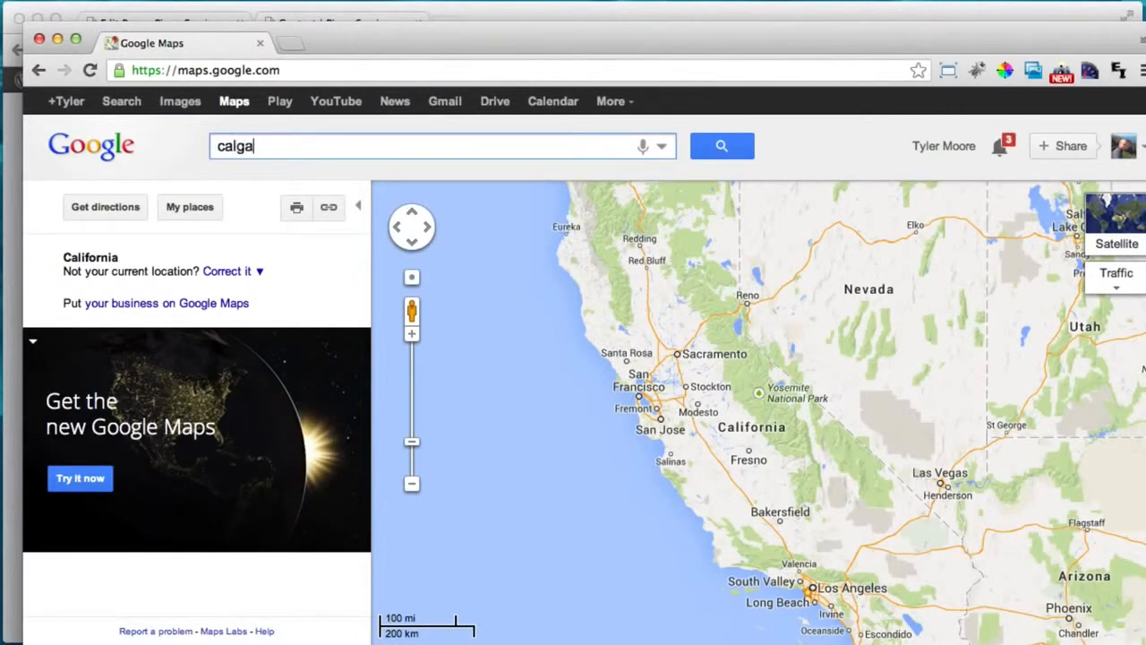
type("g")
key("BackSpace")
key("BackSpace")
type("ary ")
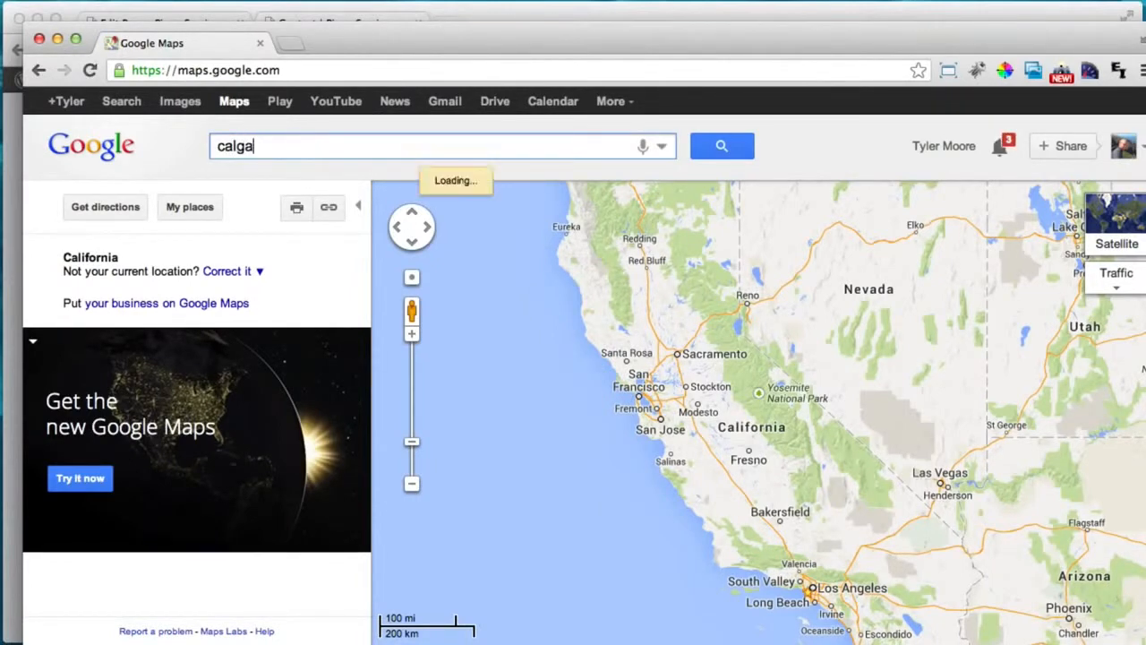
type("alberta")
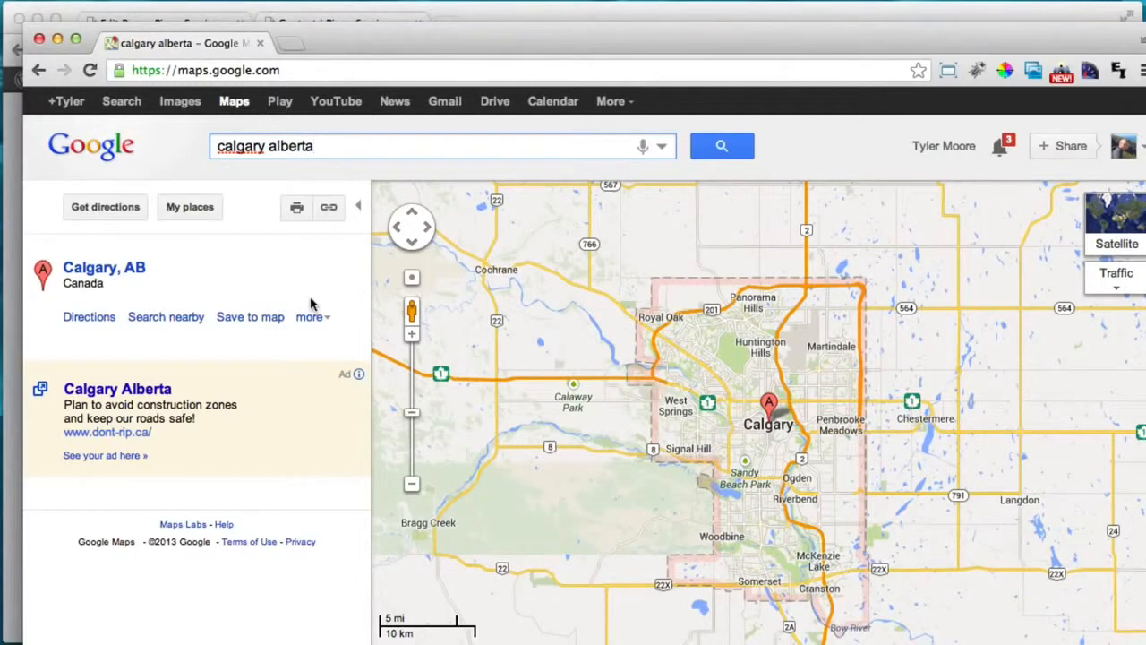
left_click(330, 209)
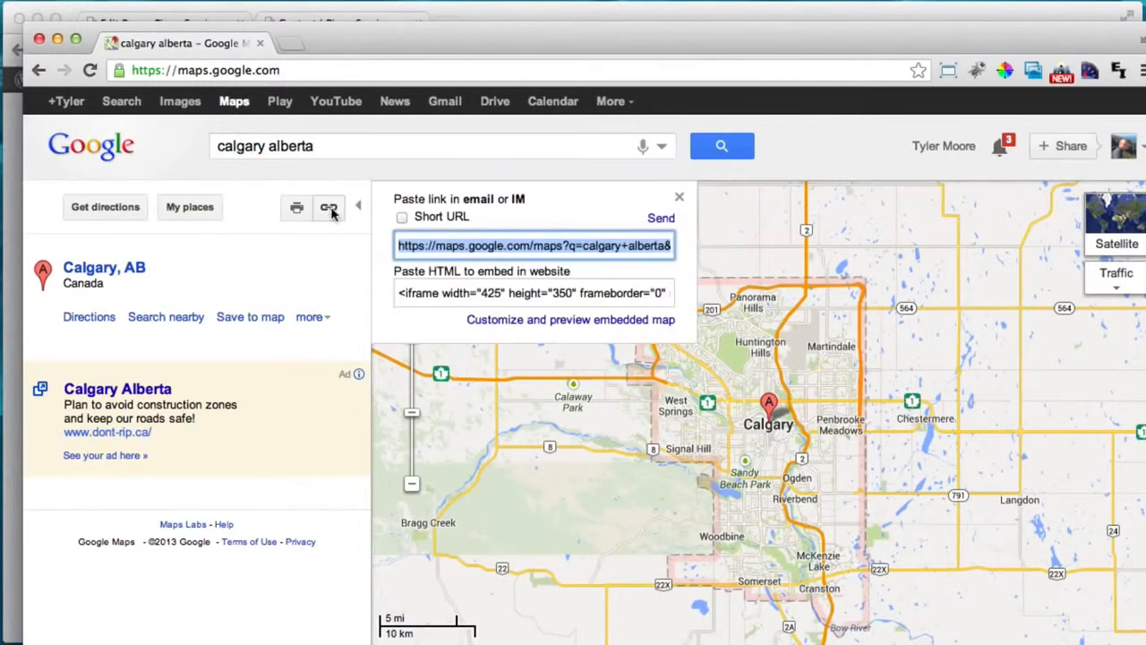
Customize the embedded map to a custom size of width 250 and height 700.
left_click(499, 322)
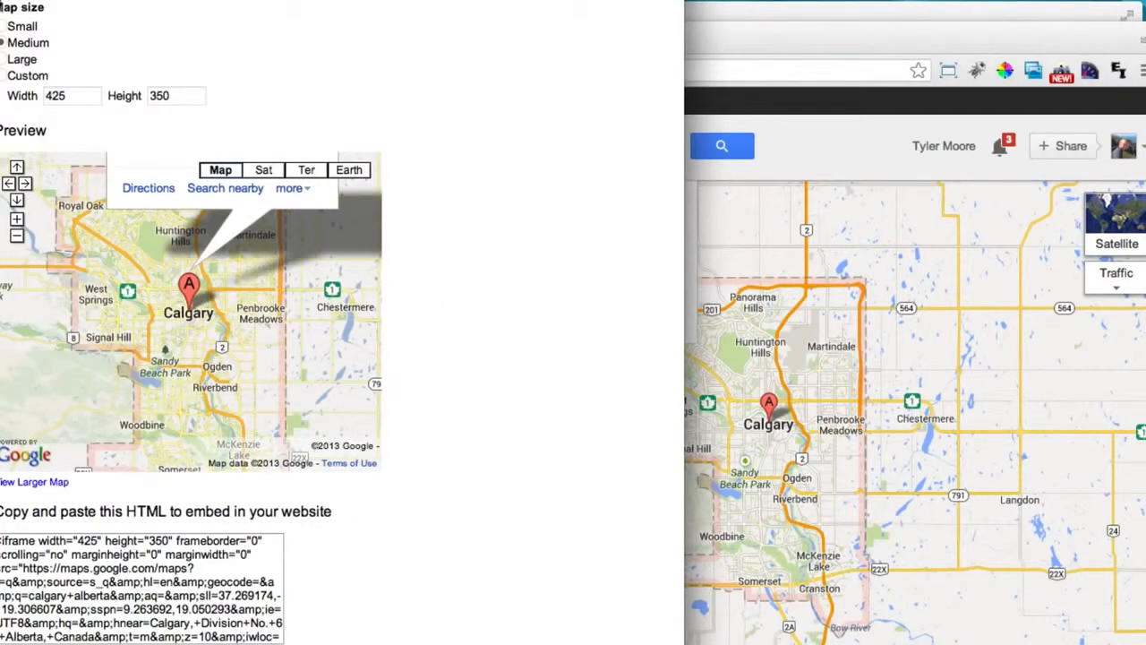
left_click(3, 79)
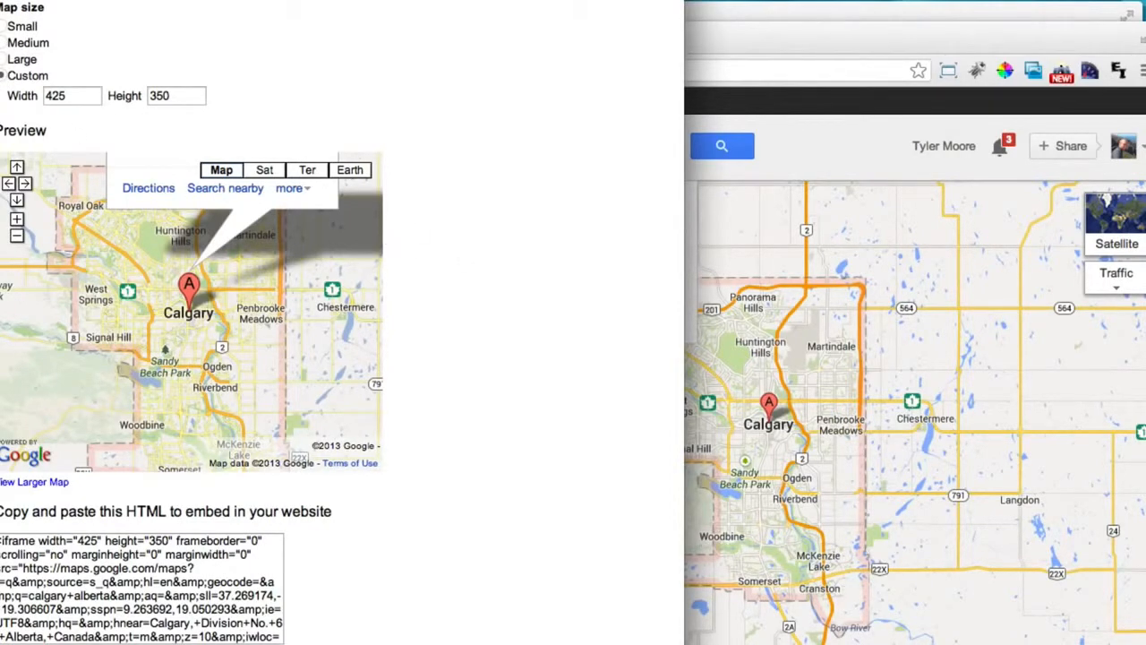
double_click(56, 87)
type("70")
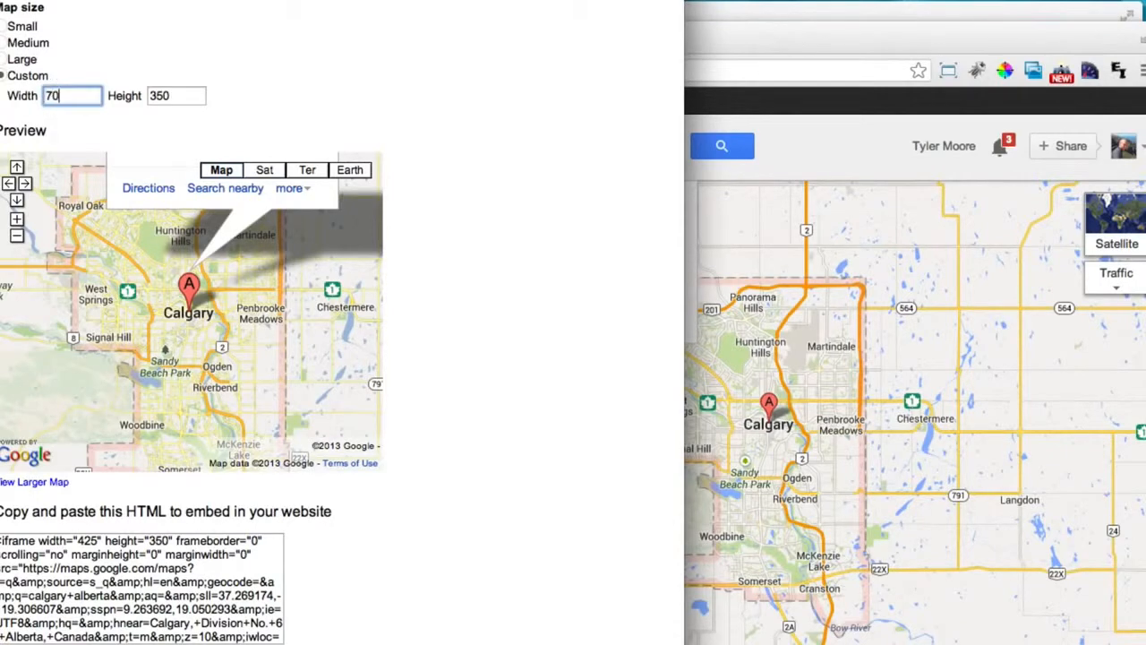
left_click_drag(64, 90, 39, 94)
type("250")
key("Tab")
type("7")
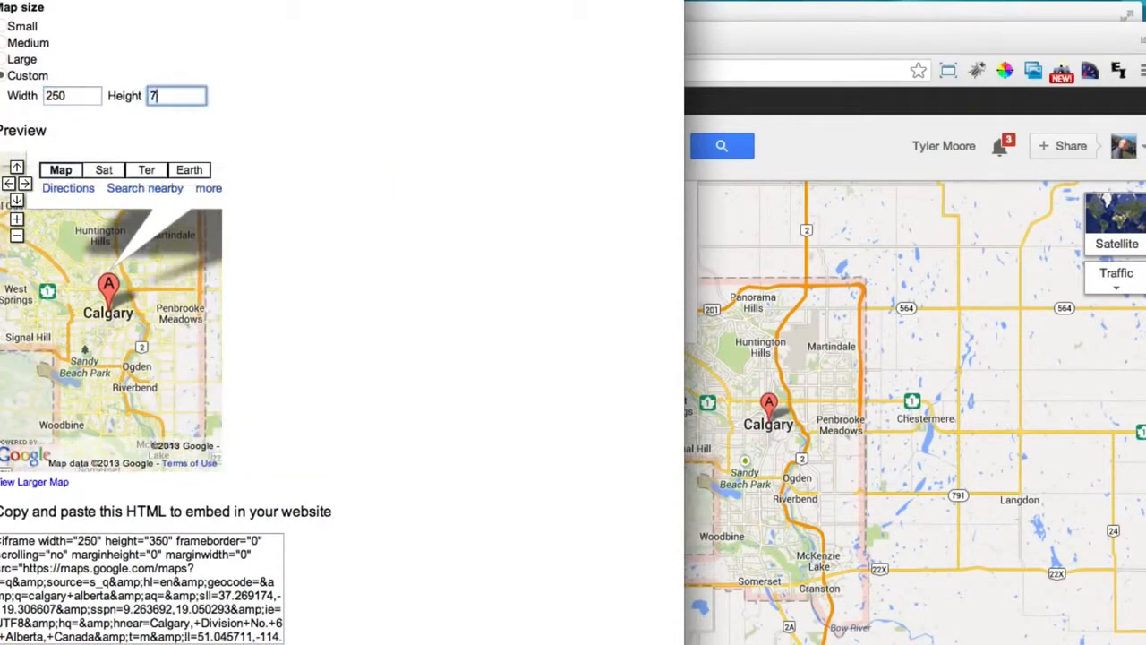
left_click(561, 199)
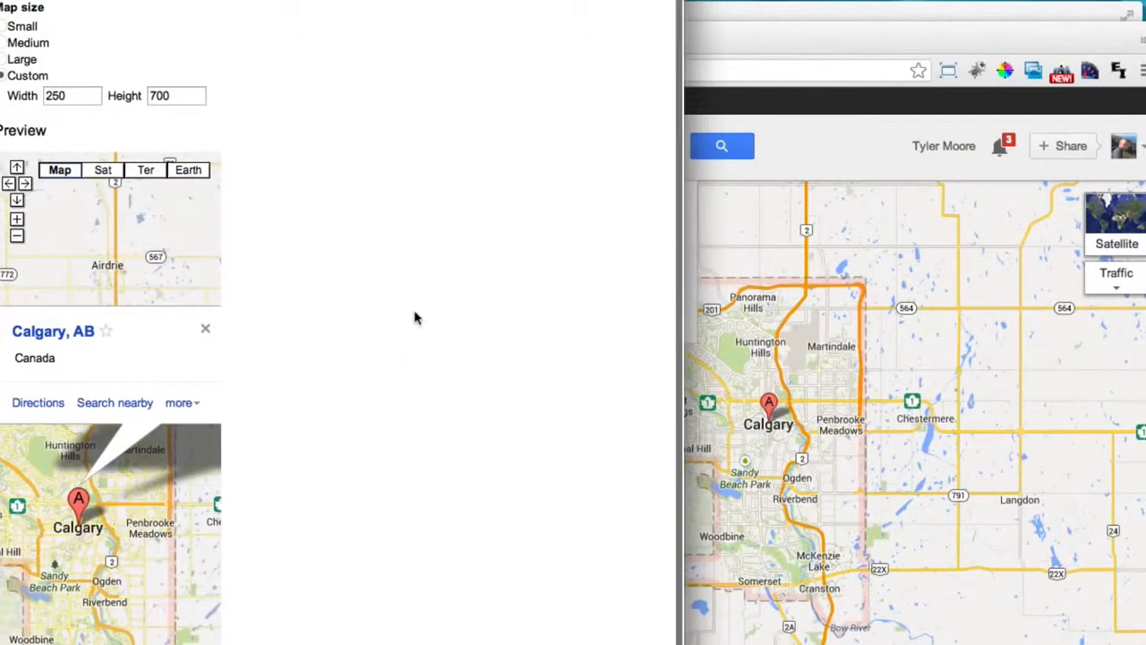
Select all of the map's embed HTML code for copying.
scroll(414, 317, "down", 4)
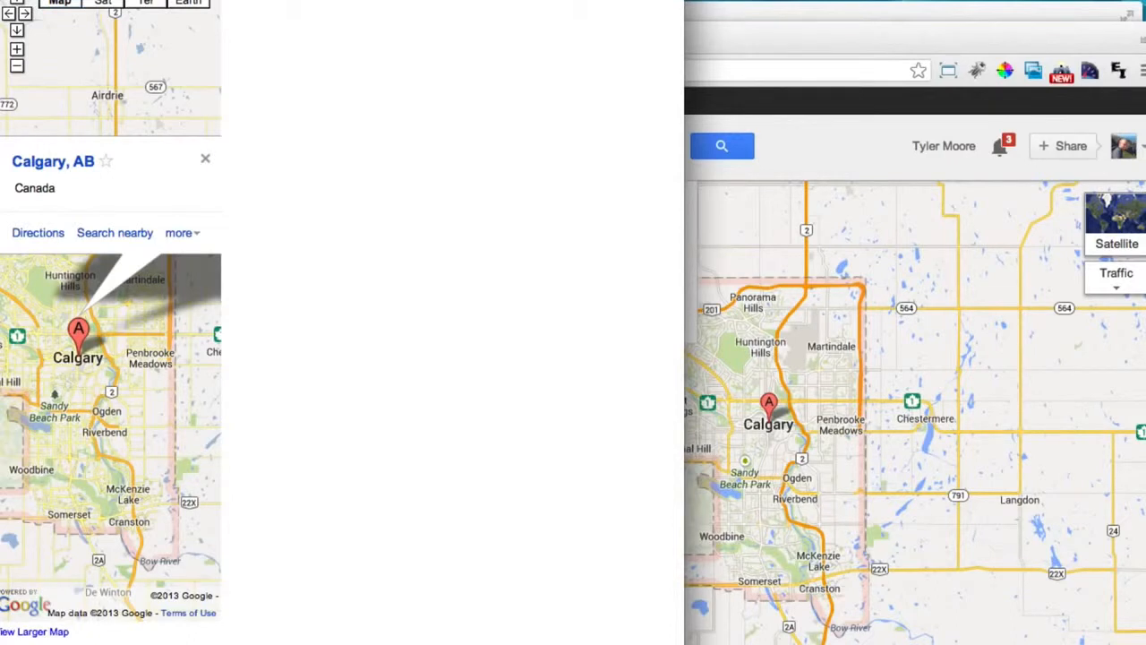
right_click(47, 401)
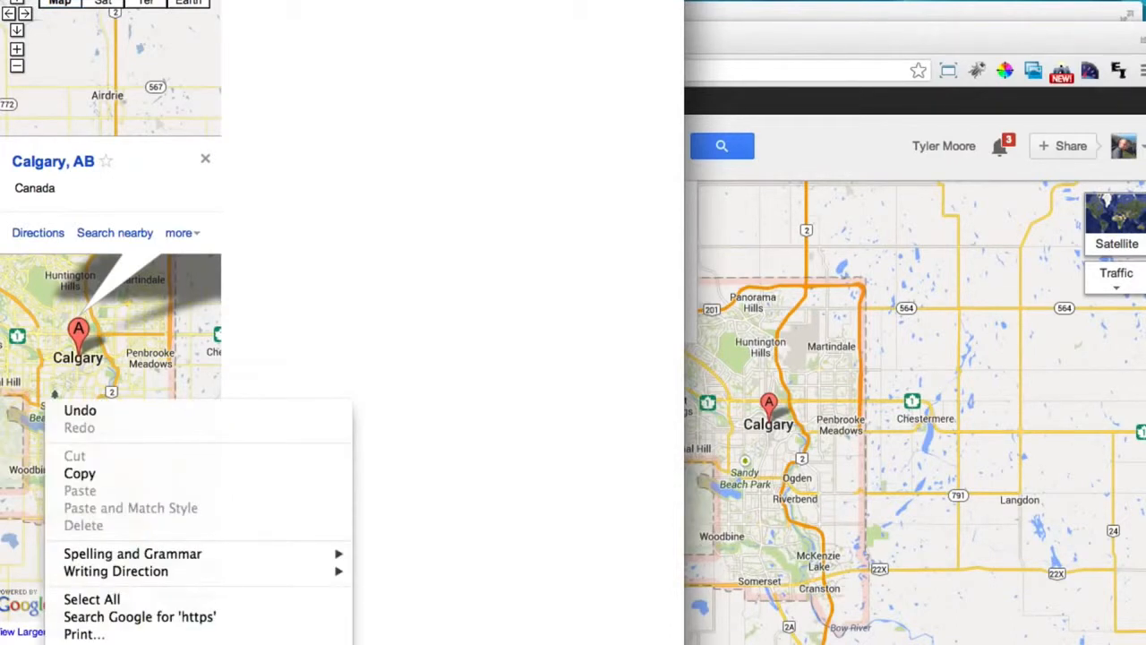
left_click(109, 599)
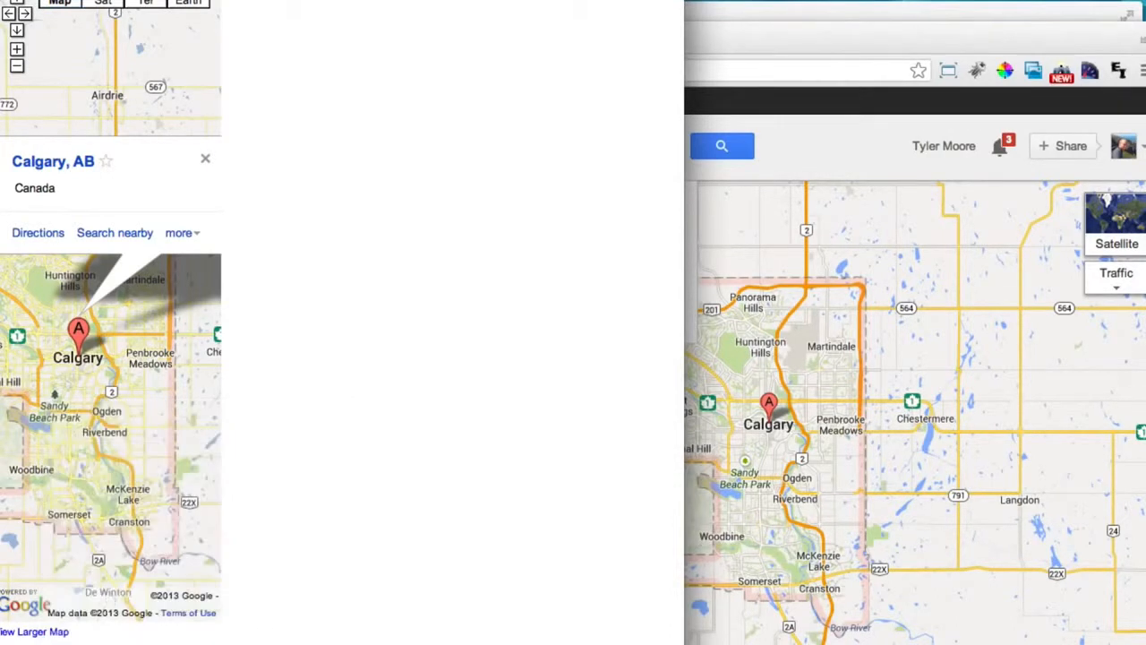
right_click(77, 447)
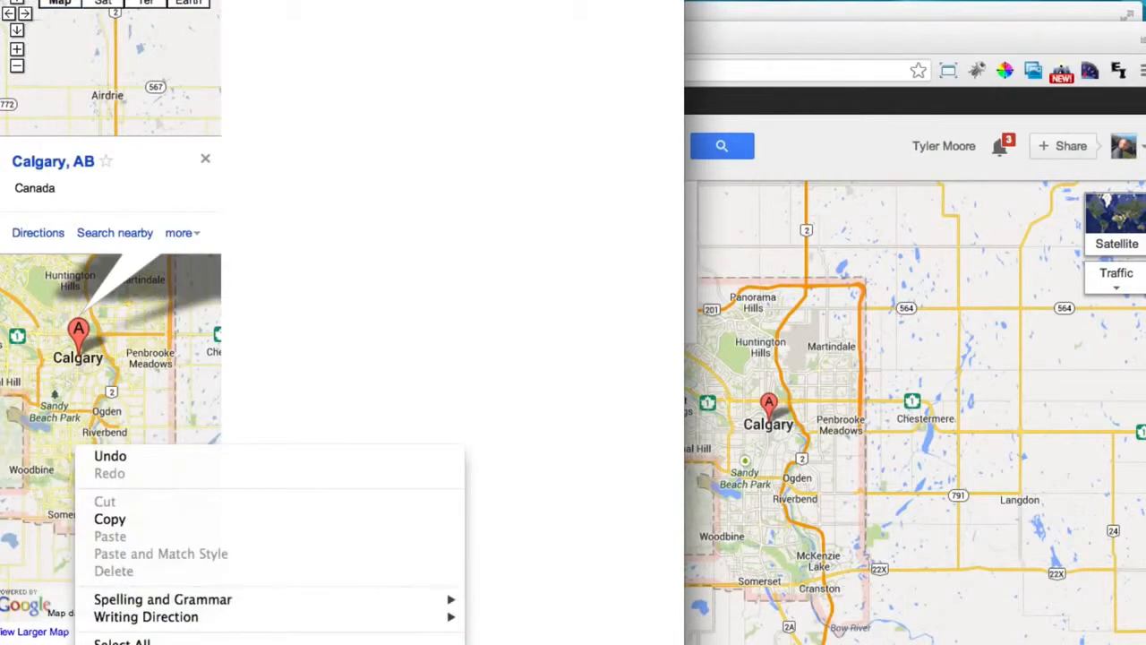
left_click(65, 642)
right_click(63, 642)
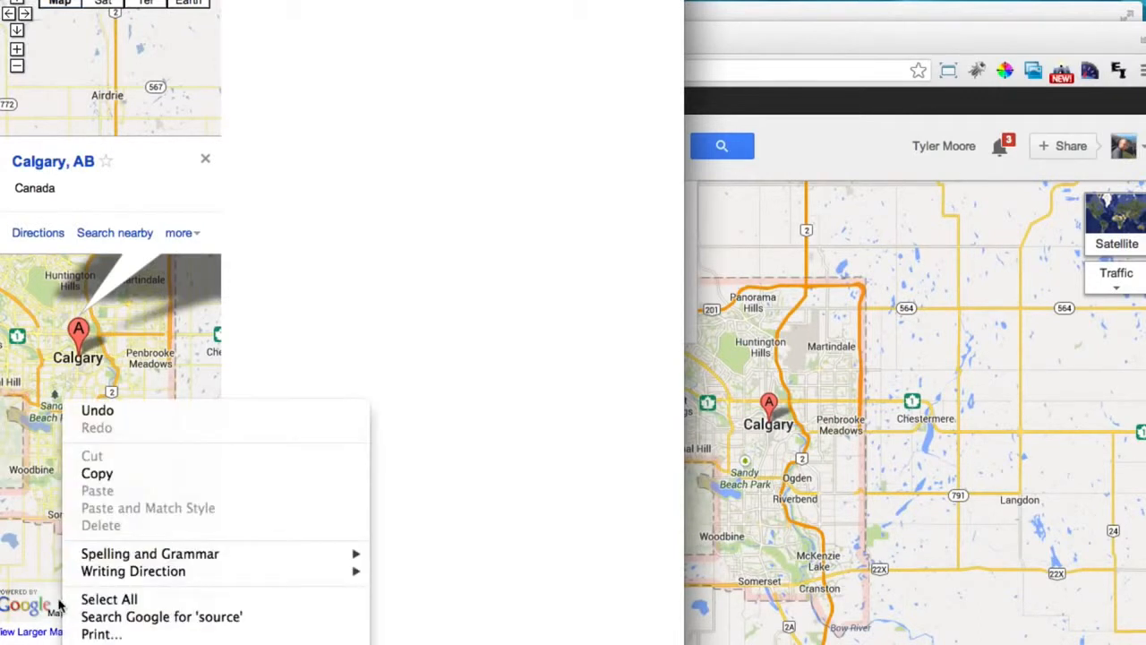
left_click(121, 600)
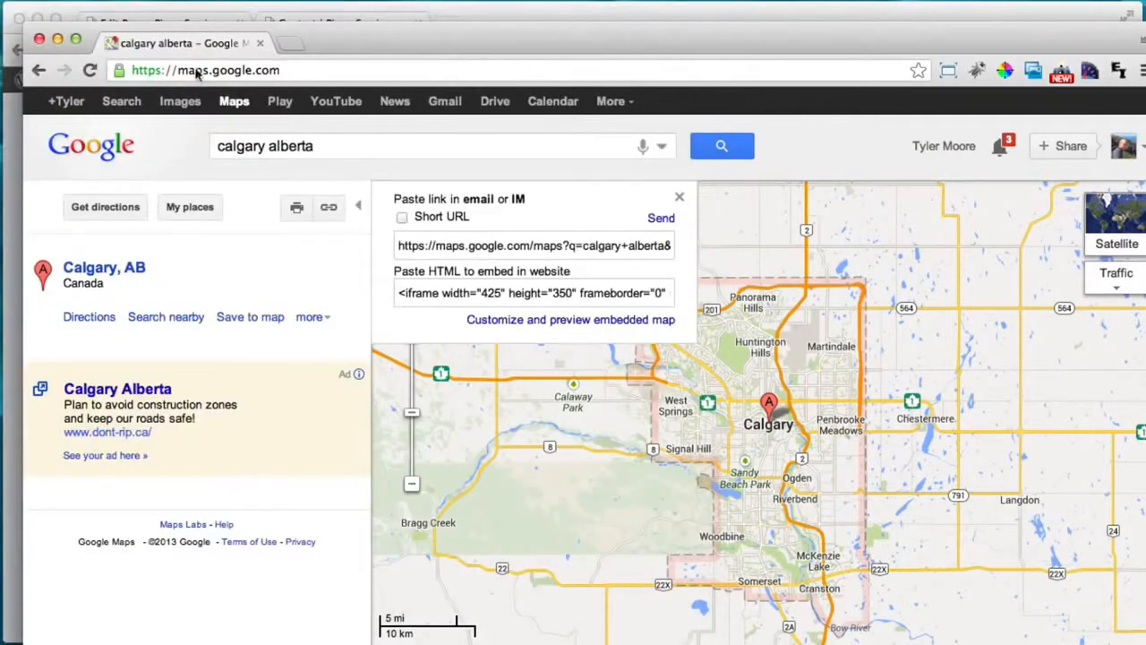
Close the Maps window and go to WordPress Widgets, checking the live Contact page.
left_click(39, 39)
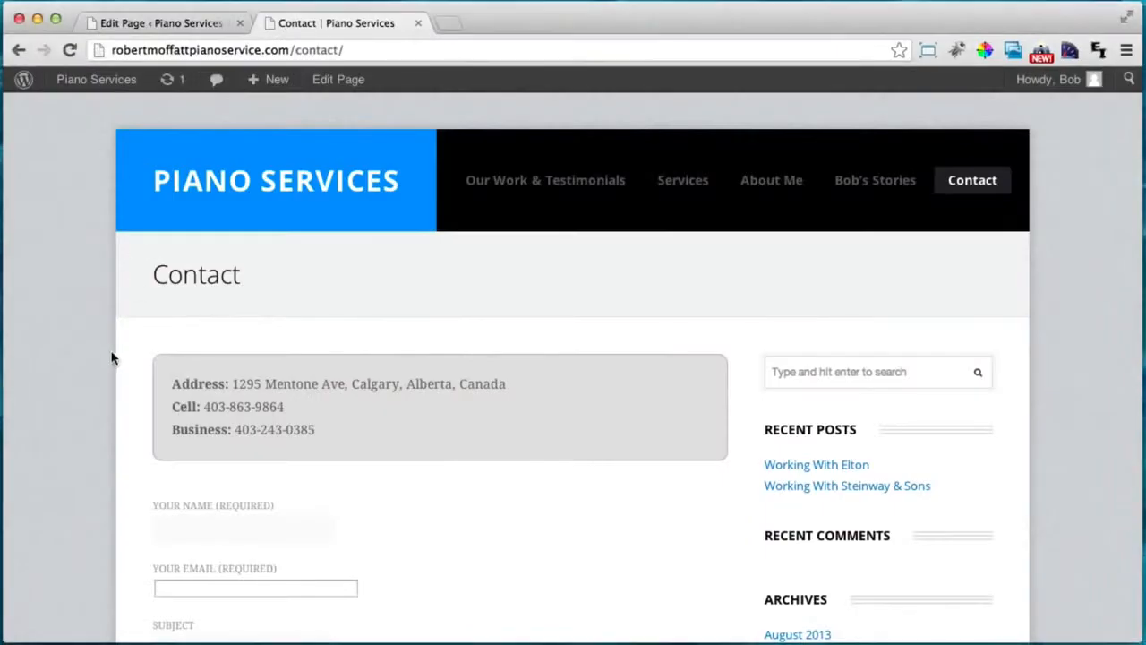
left_click(188, 19)
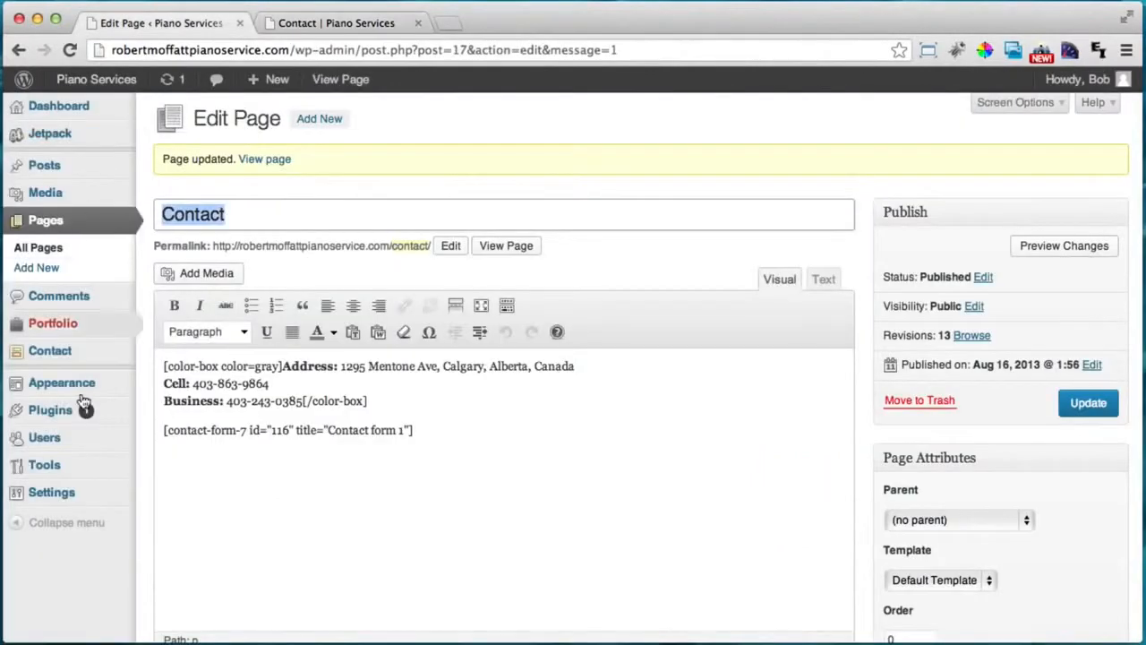
mouse_move(81, 385)
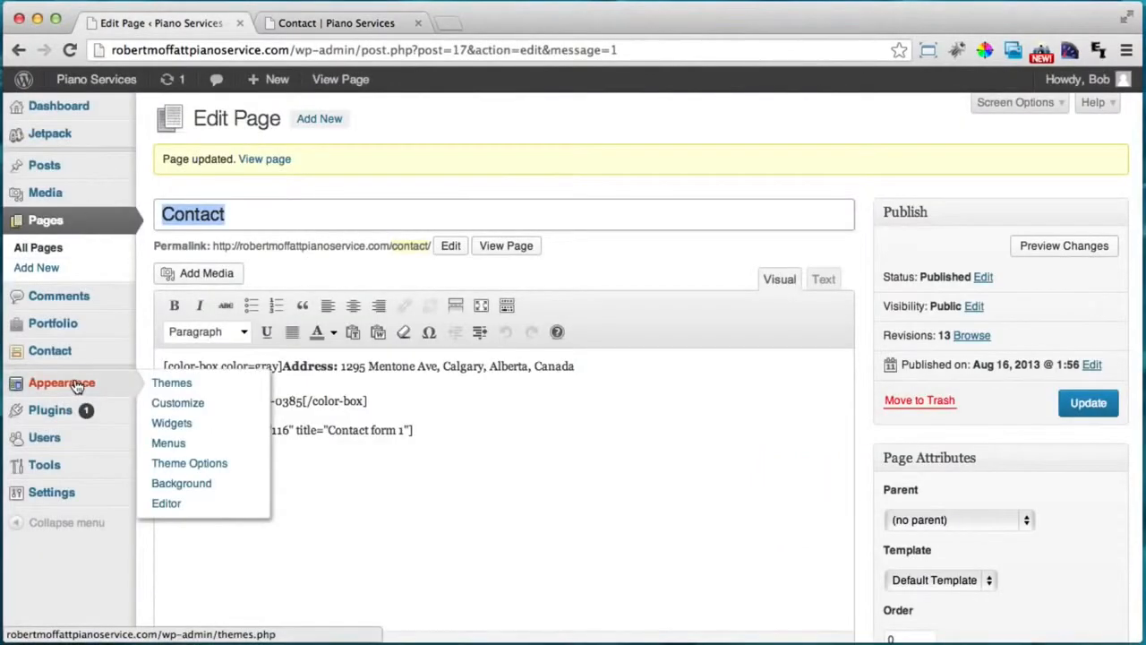
left_click(171, 423)
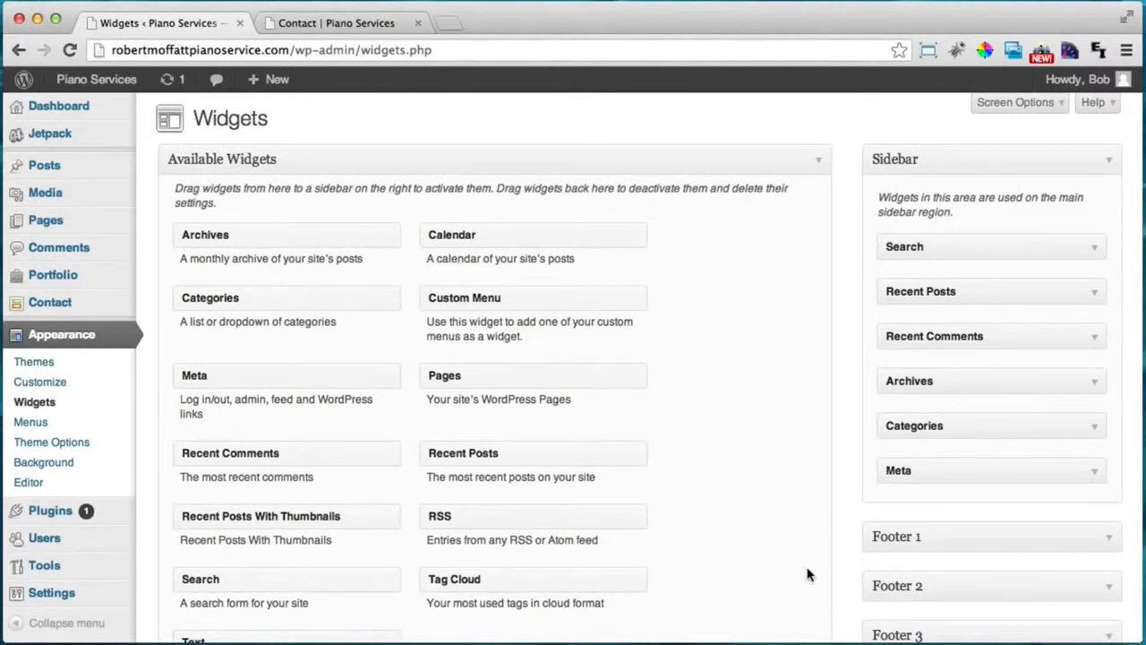
left_click(362, 28)
scroll(785, 402, "down", 5)
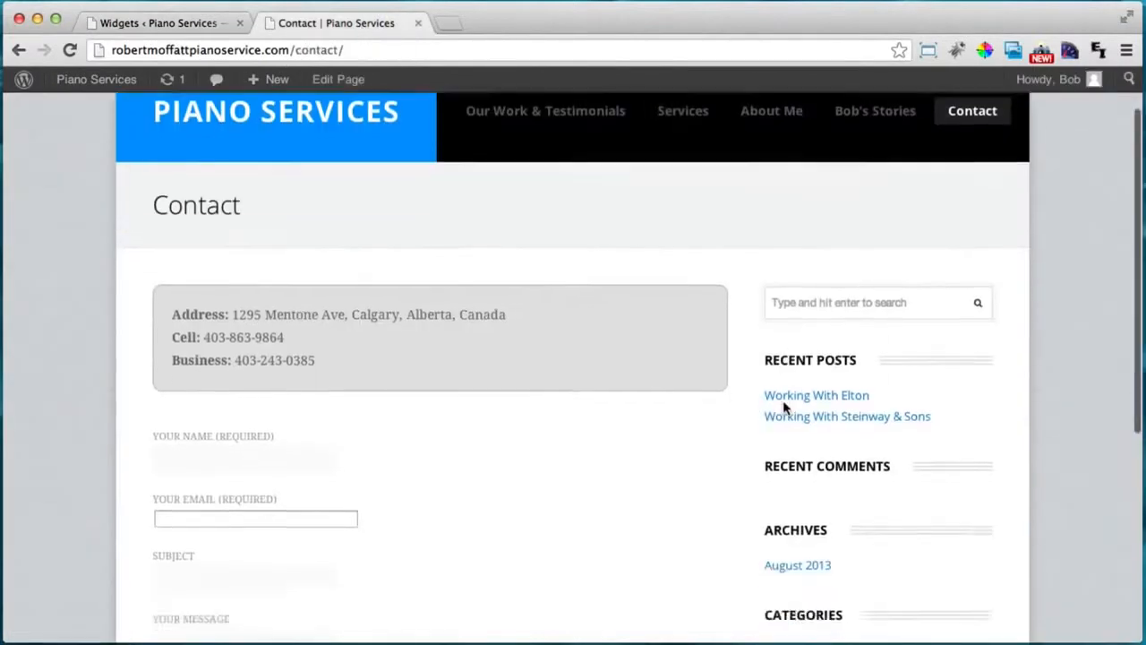
scroll(801, 335, "up", 1)
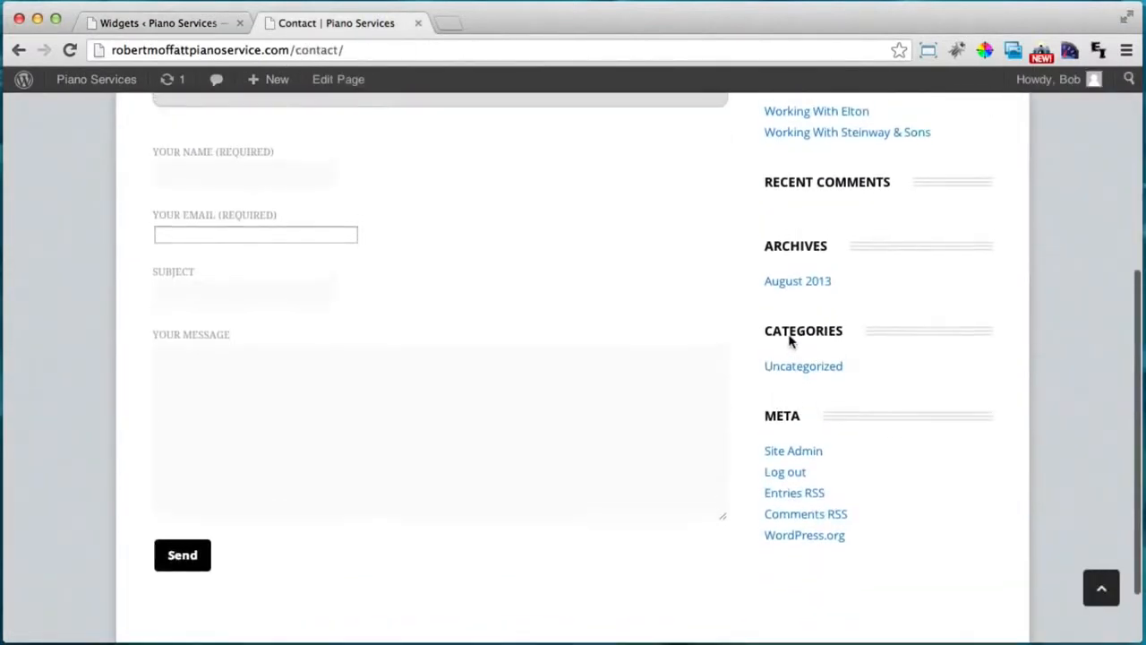
left_click(136, 27)
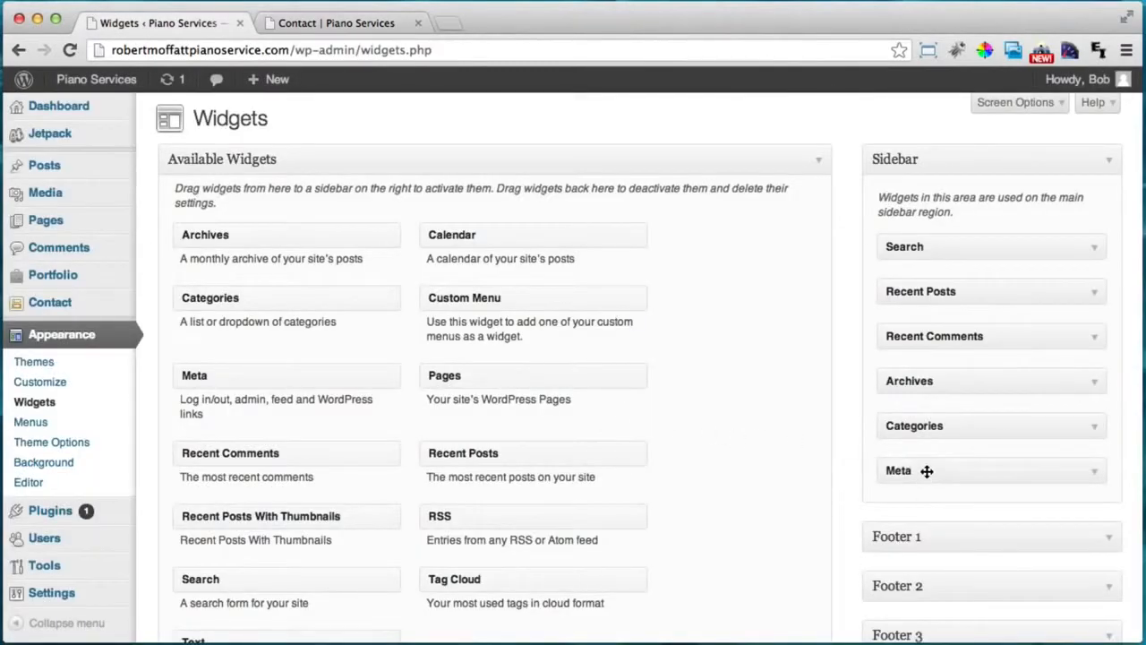
Remove Meta, Categories, Archives, Recent Comments, Recent Posts and Search from the Sidebar.
left_click_drag(926, 471, 618, 472)
left_click_drag(997, 429, 618, 427)
left_click_drag(906, 383, 510, 307)
left_click_drag(959, 297, 469, 252)
left_click_drag(909, 265, 493, 507)
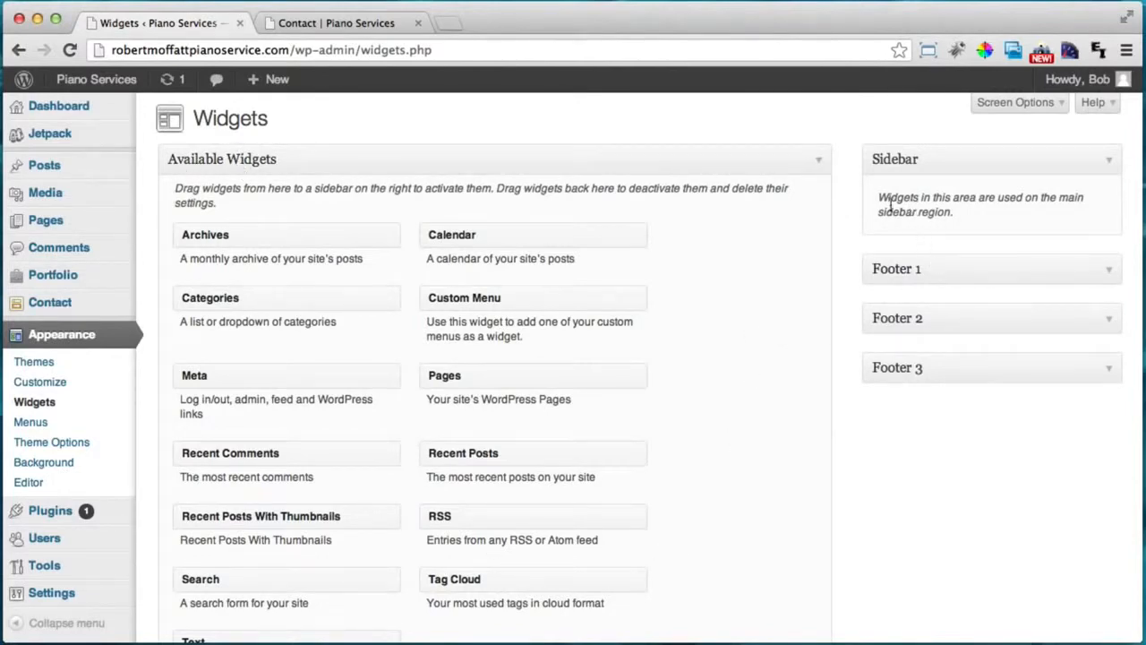
left_click_drag(881, 194, 1047, 223)
Add a Text widget titled 'Service Area' to the Sidebar with the pasted map iframe, and save.
left_click(1047, 224)
scroll(1048, 224, "down", 3)
scroll(85, 435, "up", 3)
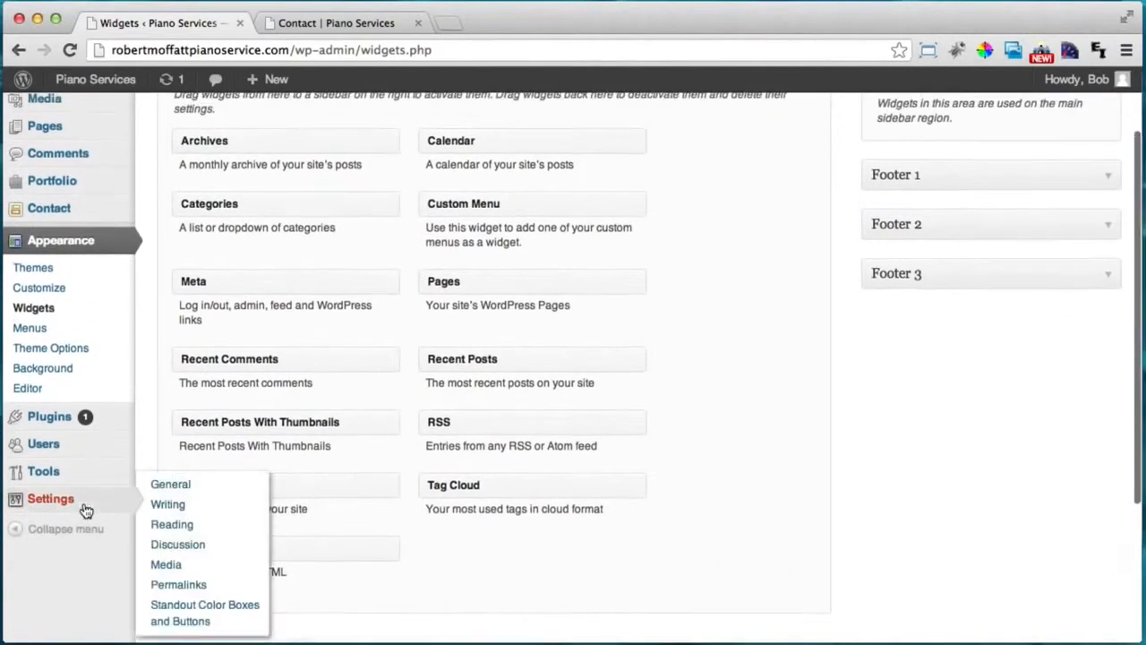
left_click_drag(198, 618, 926, 204)
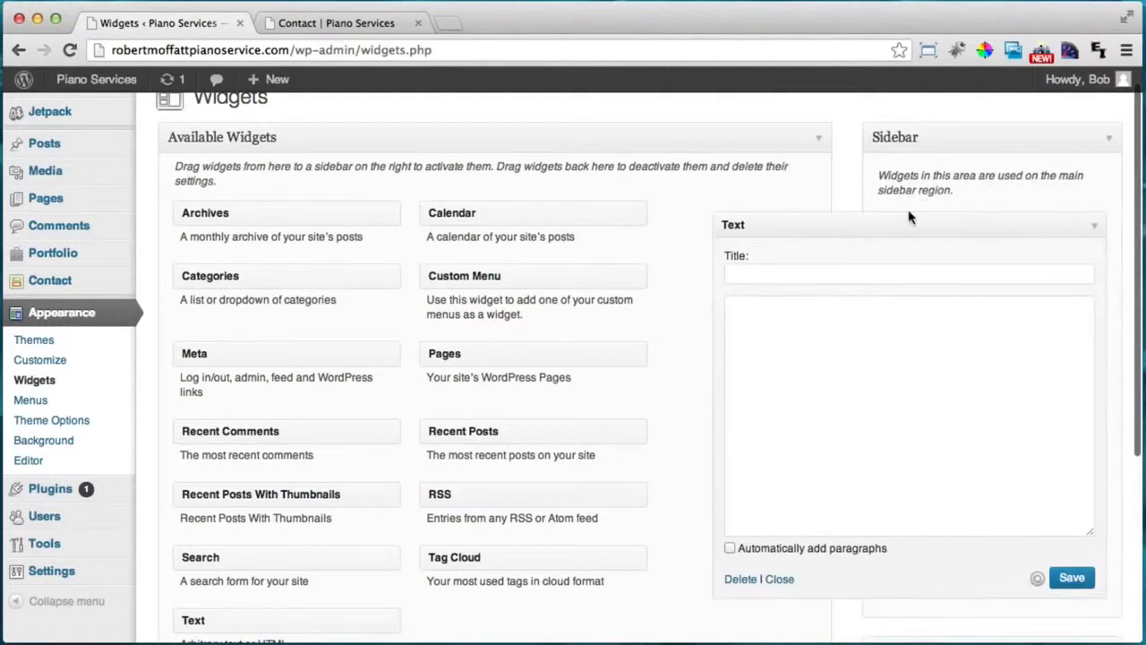
left_click(826, 274)
type("Sewr")
key("BackSpace")
key("BackSpace")
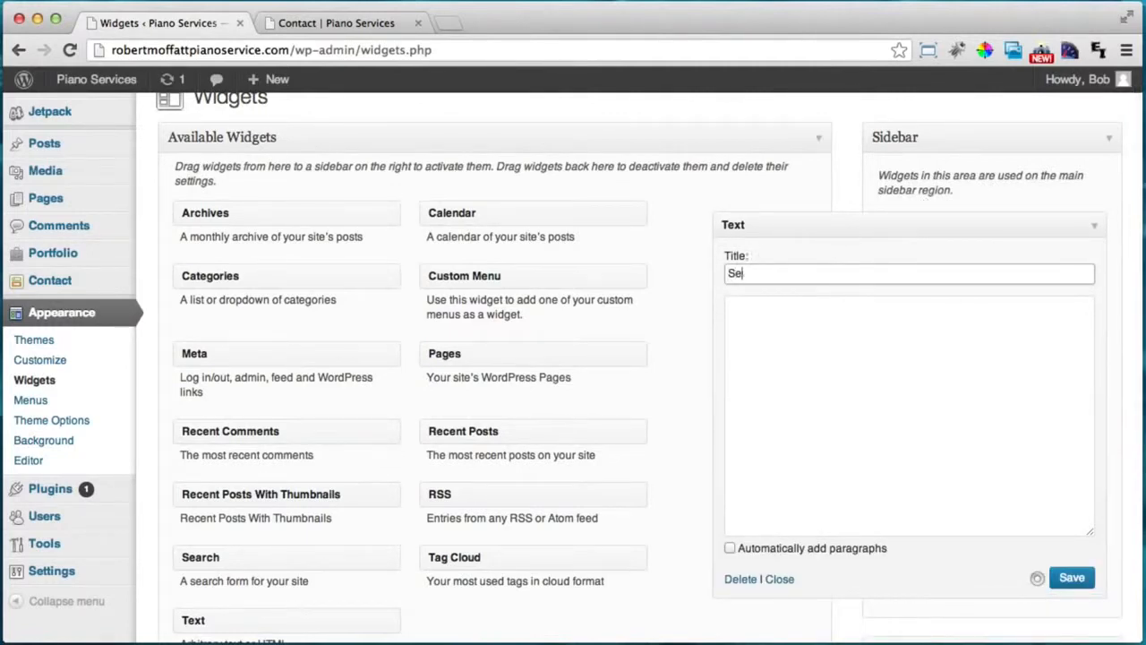
type("rvice Area")
left_click(814, 326)
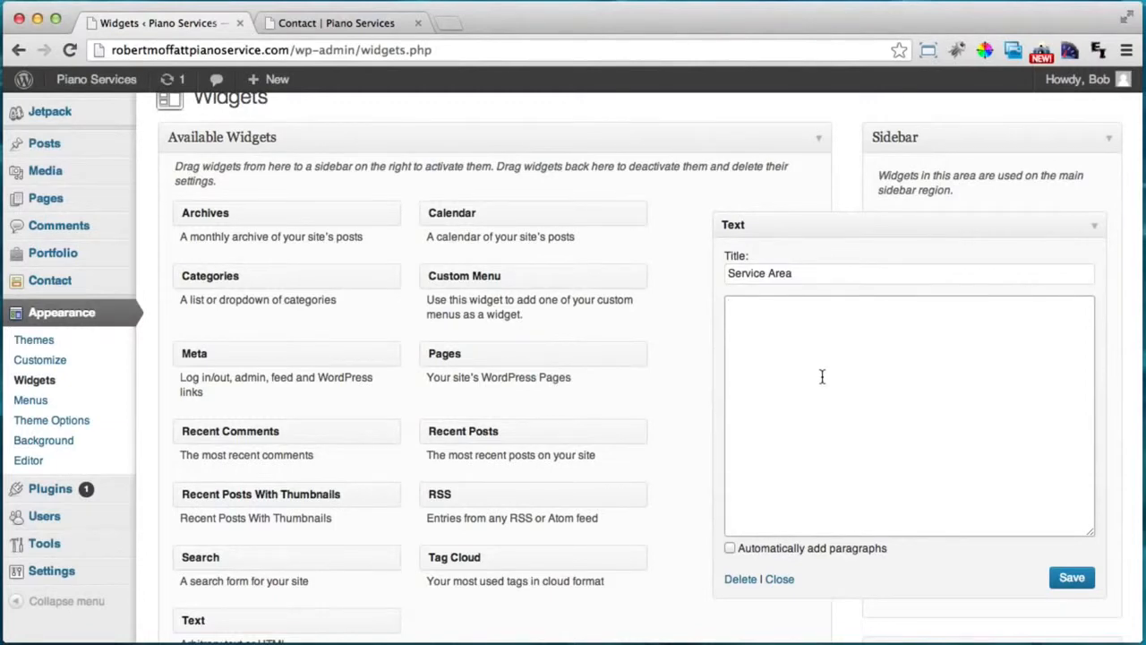
type("<iframe width=\"250\" height=\"700\" frameborder=\"0\" scrolling=\"no\" marginheight=\"0\" marginwidth=\"0\" src=\"https://maps.google.com/maps?f=q&amp;source=s_q&amp;hl=en&amp;geocode=&amp;q=calgary+alberta&amp;aq=&amp;sll=37.269174,-119.306607&amp;sspn=9.263692,19.050293&amp;ie=UTF8&amp;hq=&amp;hnear=Calgary,+Division+No.+6,+Alberta,+Canada&amp;t=m&amp;ll=51.097485,-114.013367&amp;spn=0.603698,0.341949&amp;z=10&amp;iwloc=A&amp;output=embed\"></iframe><br /><small><a href=\"https://maps.google.com/maps?f=q&amp;source=embed&amp;hl=en&amp;geocode=&amp;q=calgary+alberta&amp;aq=&amp;sll=37.269174,-119.306607&amp;sspn=9.263692,19.050293&amp;ie=UTF8&amp;hq=&amp;hnear=Calgary,+Division+No.+6,+Alberta,+Canada&amp;t=m&amp;ll=51.097485,-114.013367&amp;spn=0.603698,0.341949&amp;z=10&amp;iwloc=A\" style=\"color:#0000FF;text-align:left\">View Larger Map</a></small>")
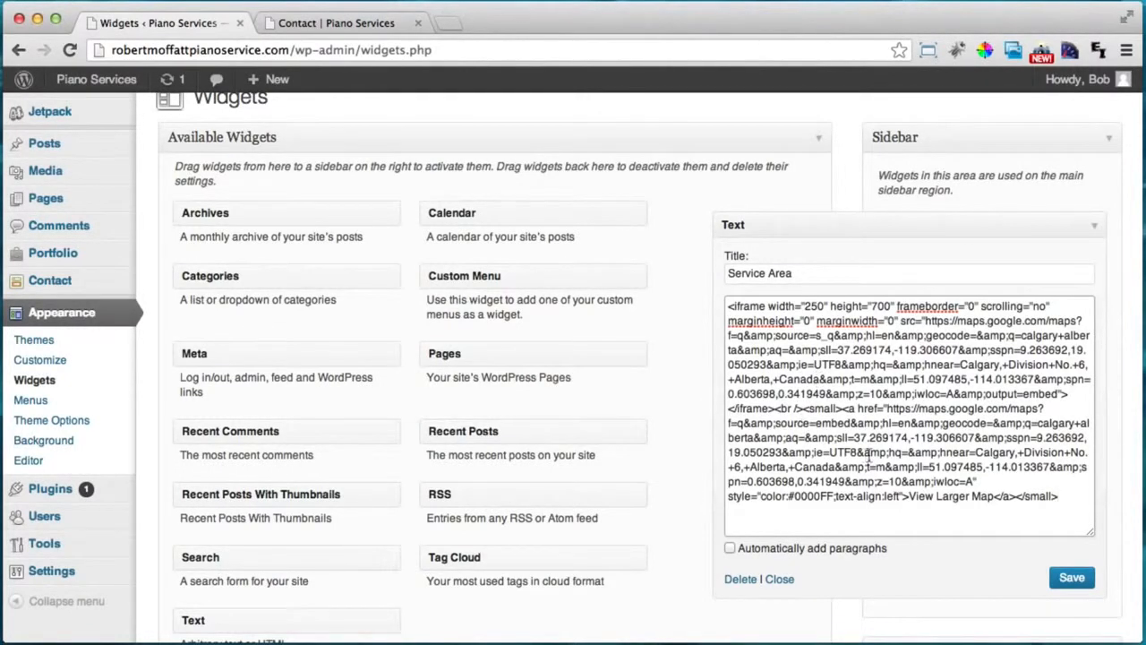
left_click(1070, 576)
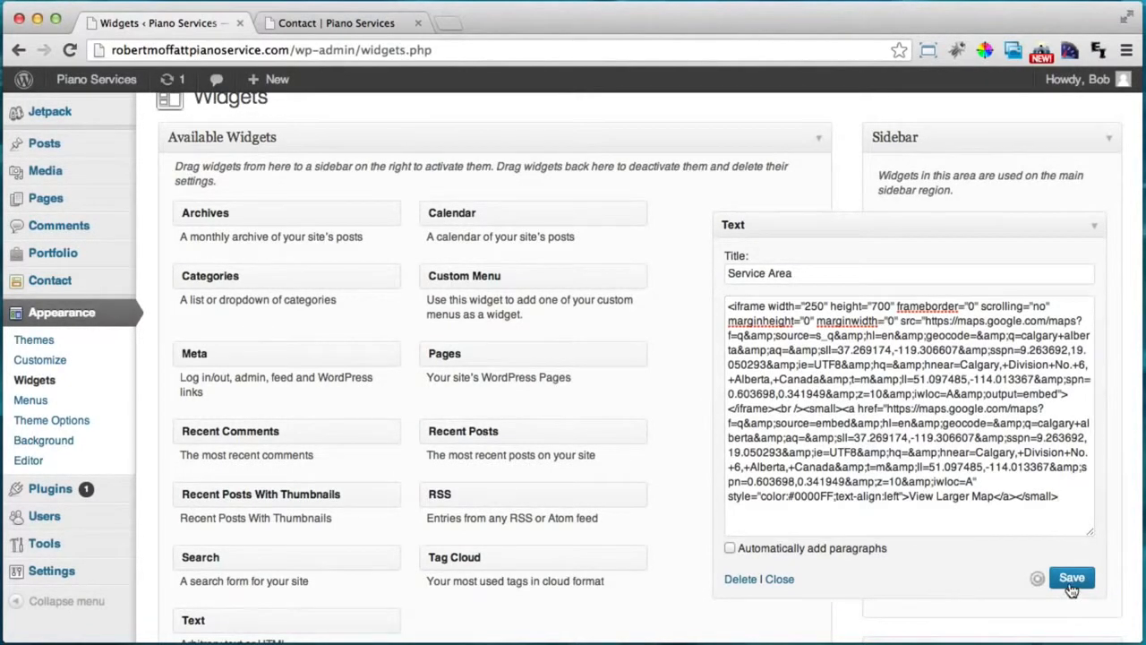
Reload the live Contact page to see the embedded Calgary map.
left_click(365, 19)
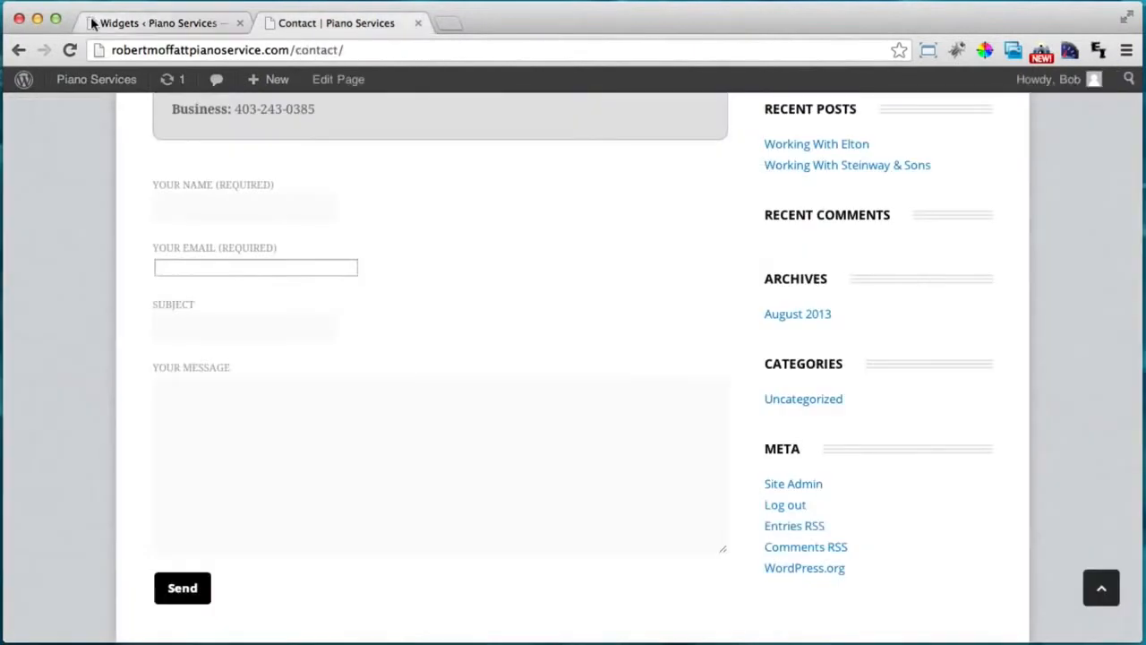
left_click(71, 49)
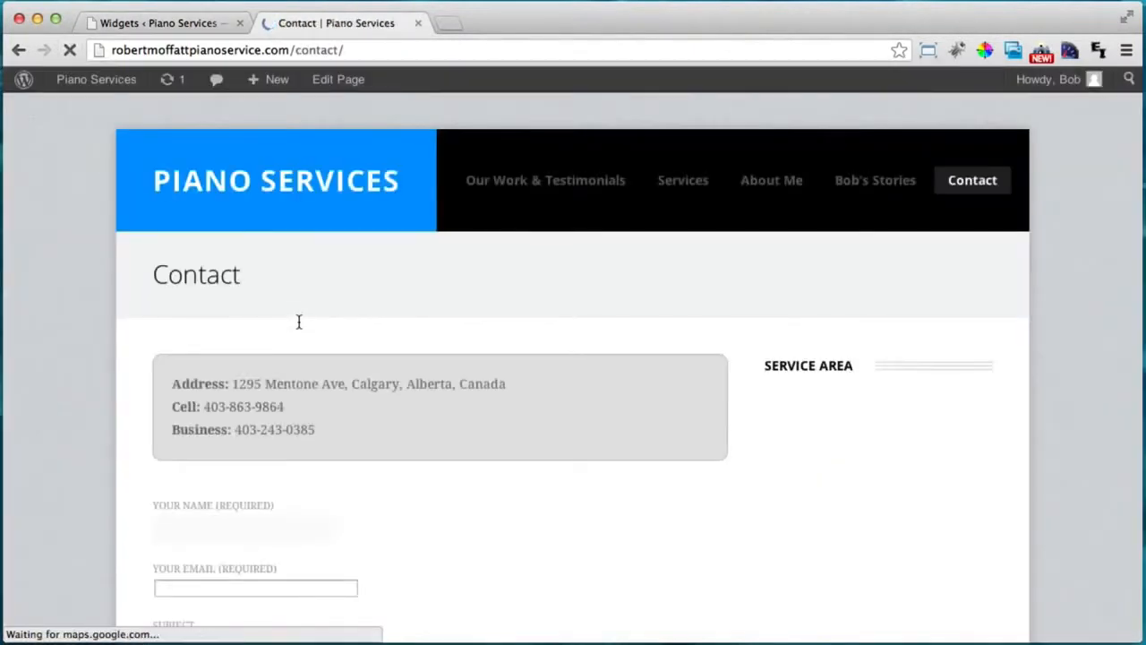
scroll(299, 321, "down", 3)
scroll(299, 322, "up", 2)
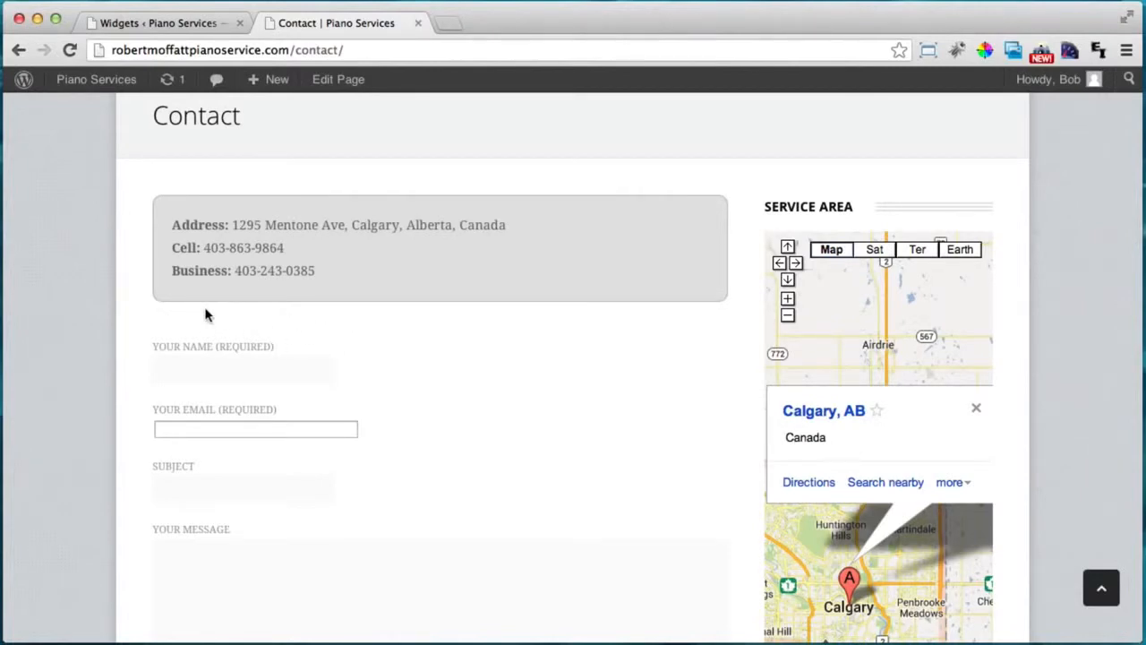
Open the Contact page for editing from the Pages list.
left_click(190, 24)
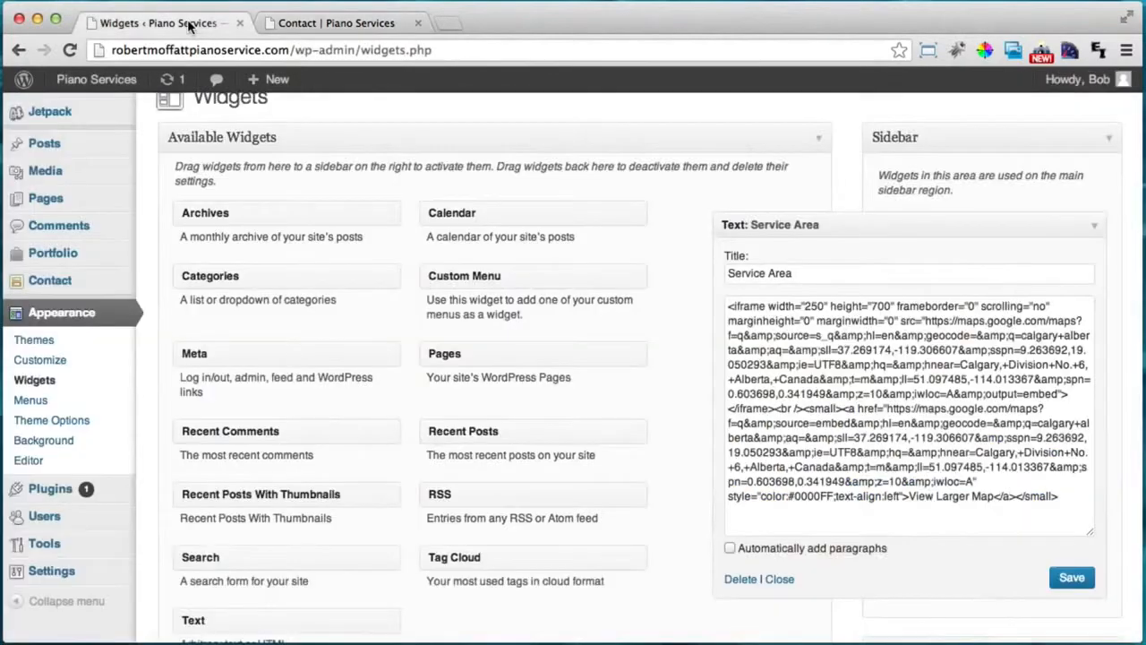
scroll(458, 349, "up", 1)
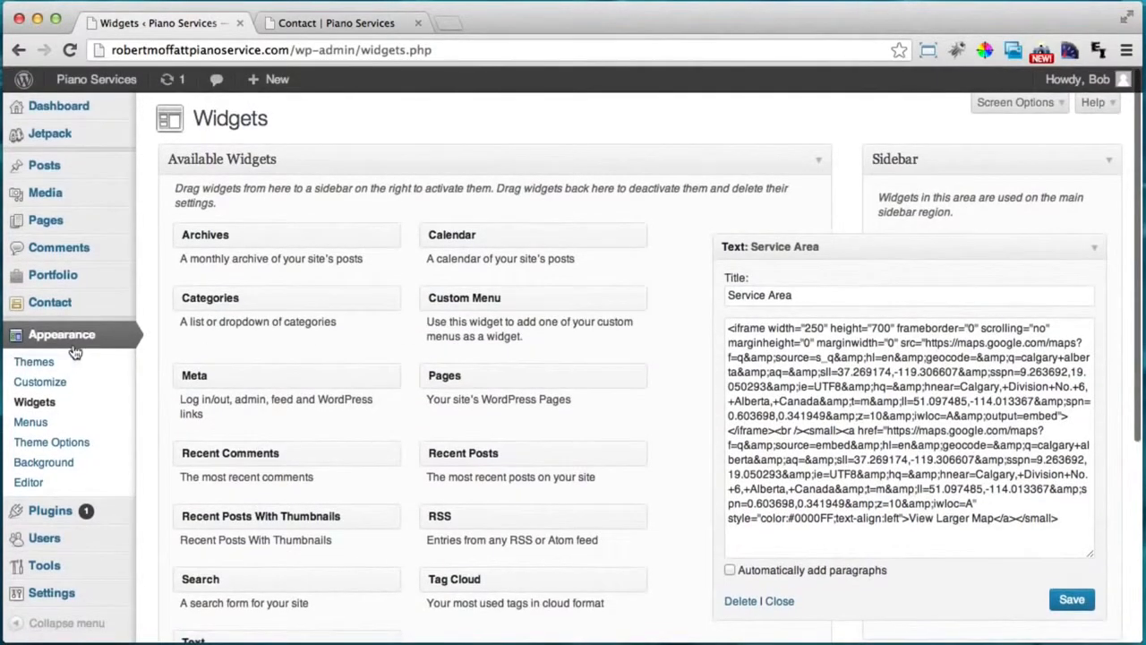
mouse_move(56, 201)
left_click(47, 221)
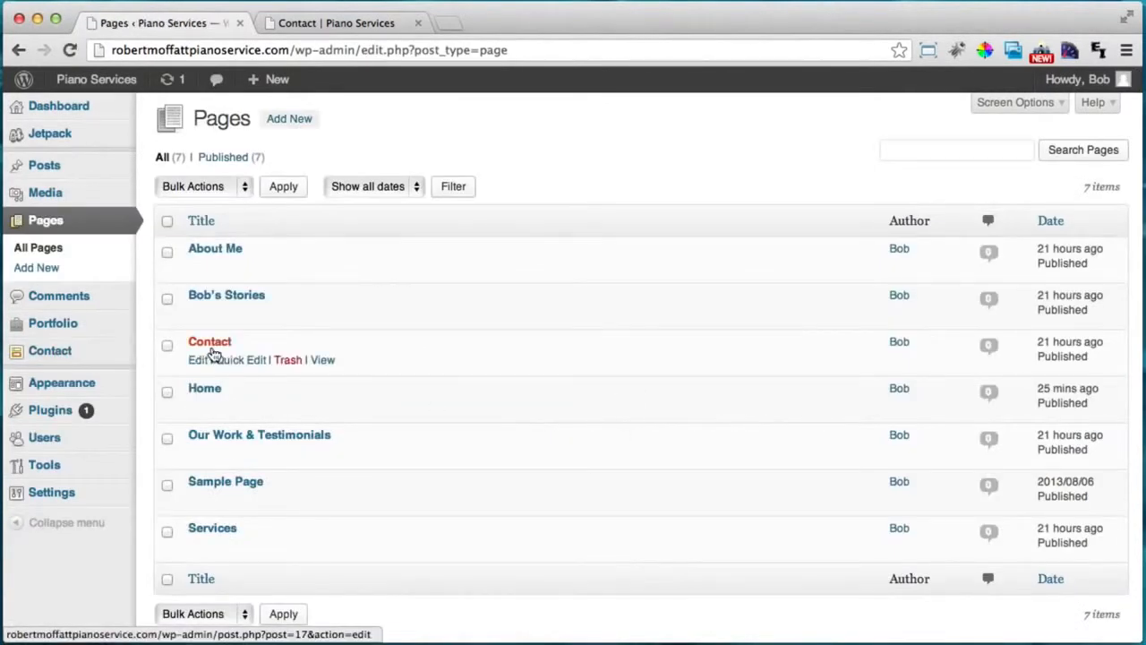
left_click(197, 360)
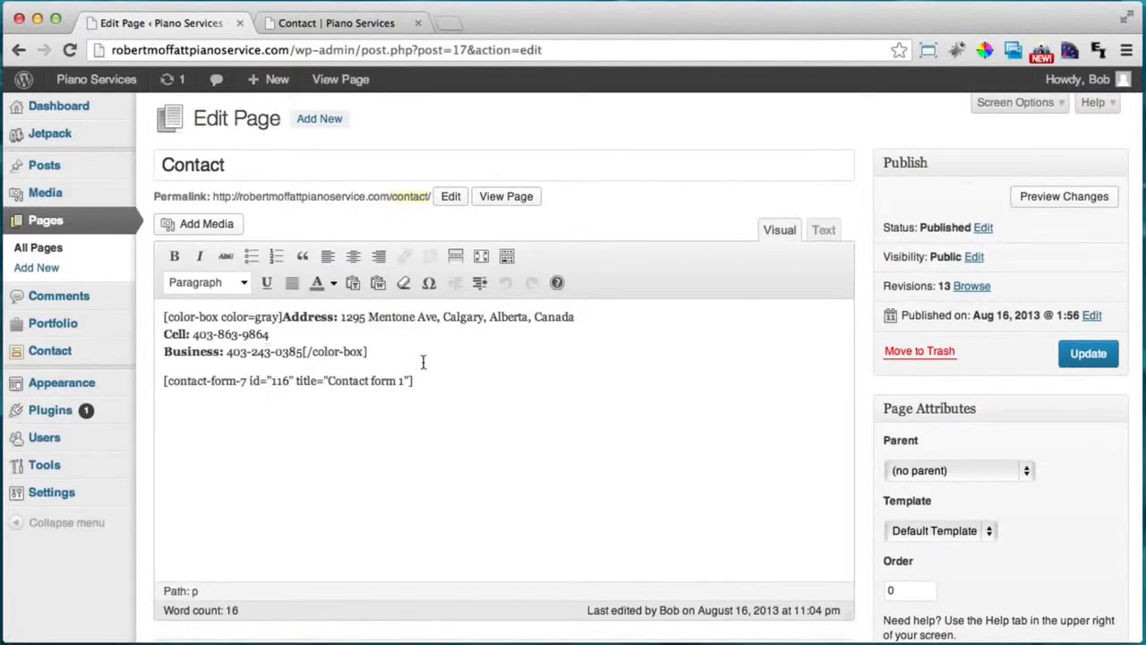
Add a paragraph above the form inviting visitors to call or use the email form, then update.
key("Return")
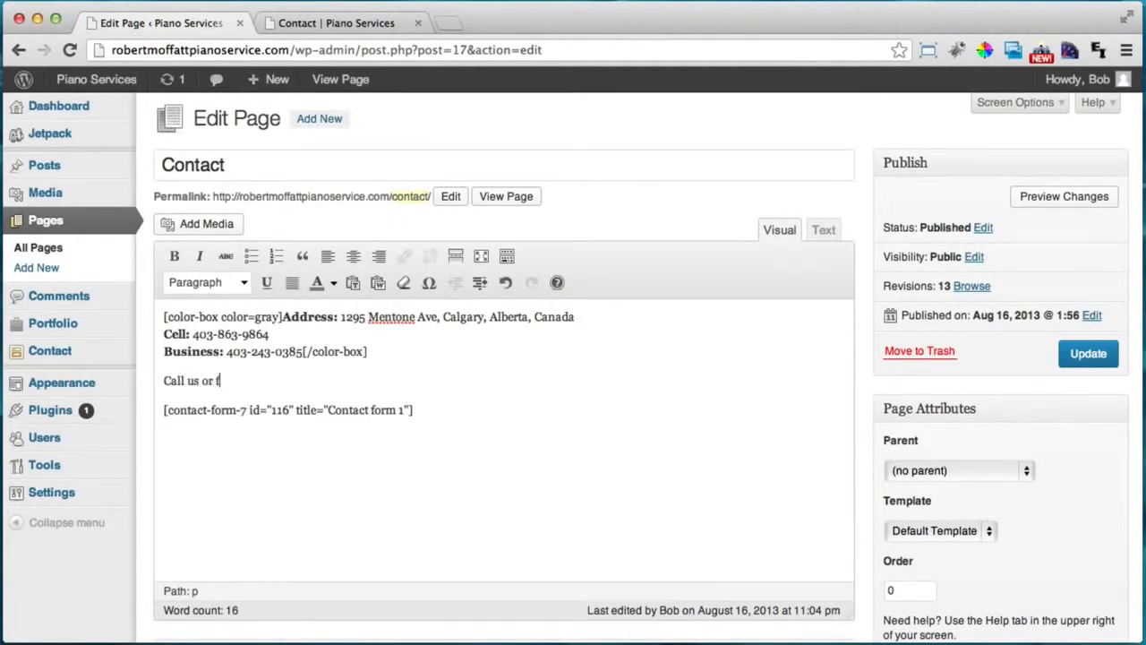
type("Call us or fill out the email")
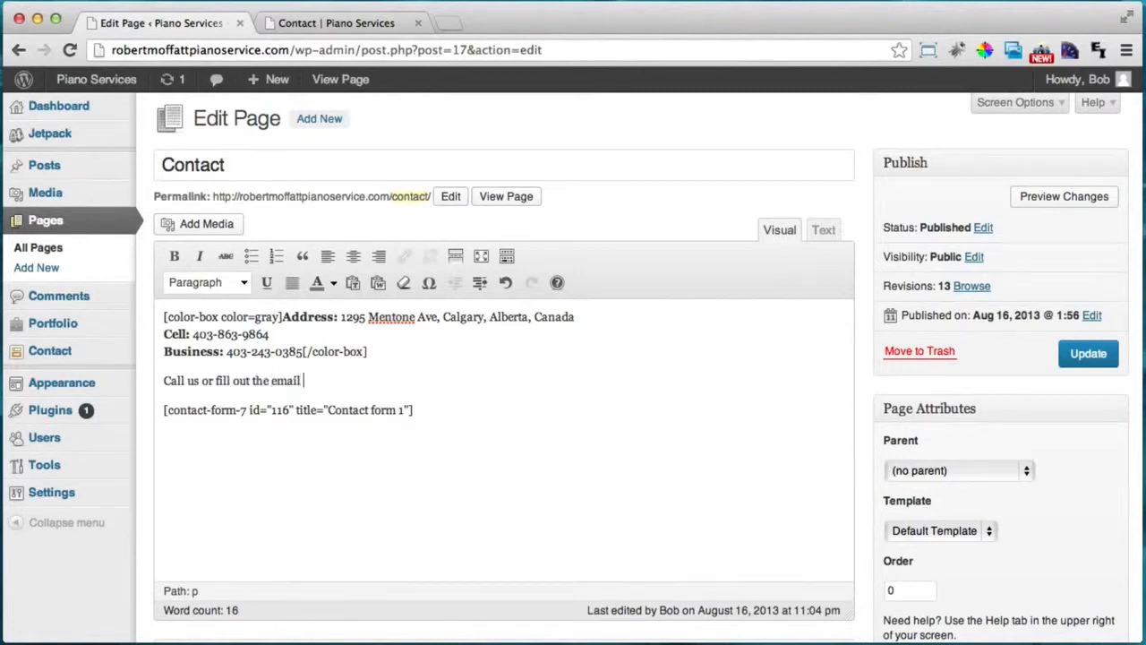
type(" form below for a quote or task m")
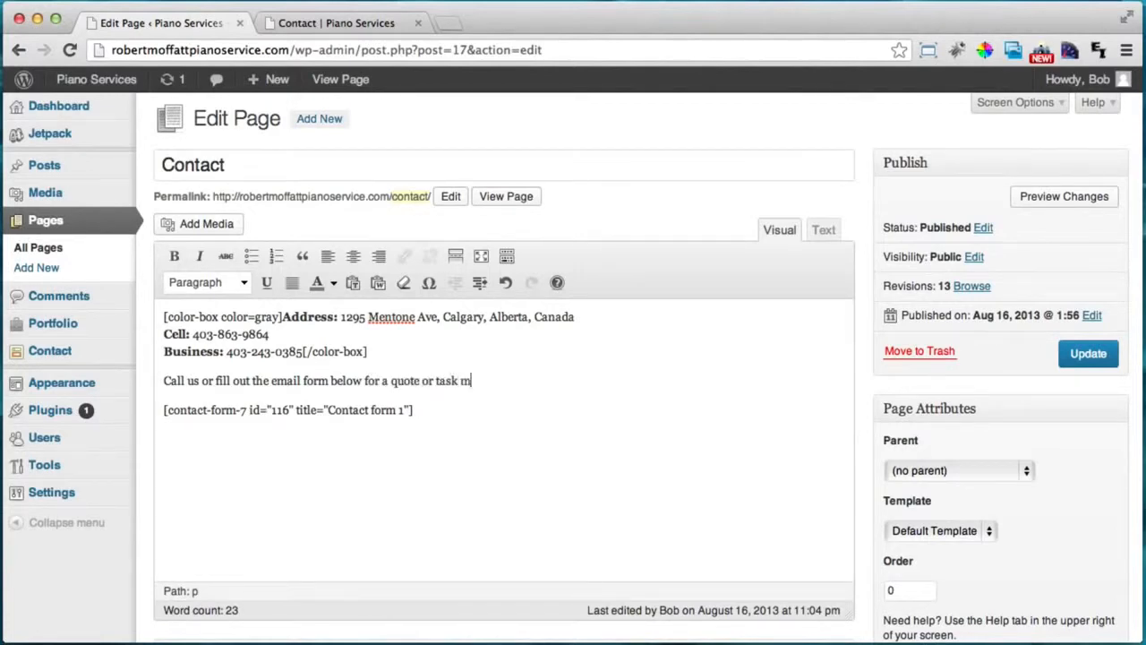
key("BackSpace")
key("BackSpace")
key("BackSpace")
key("BackSpace")
type("ions ")
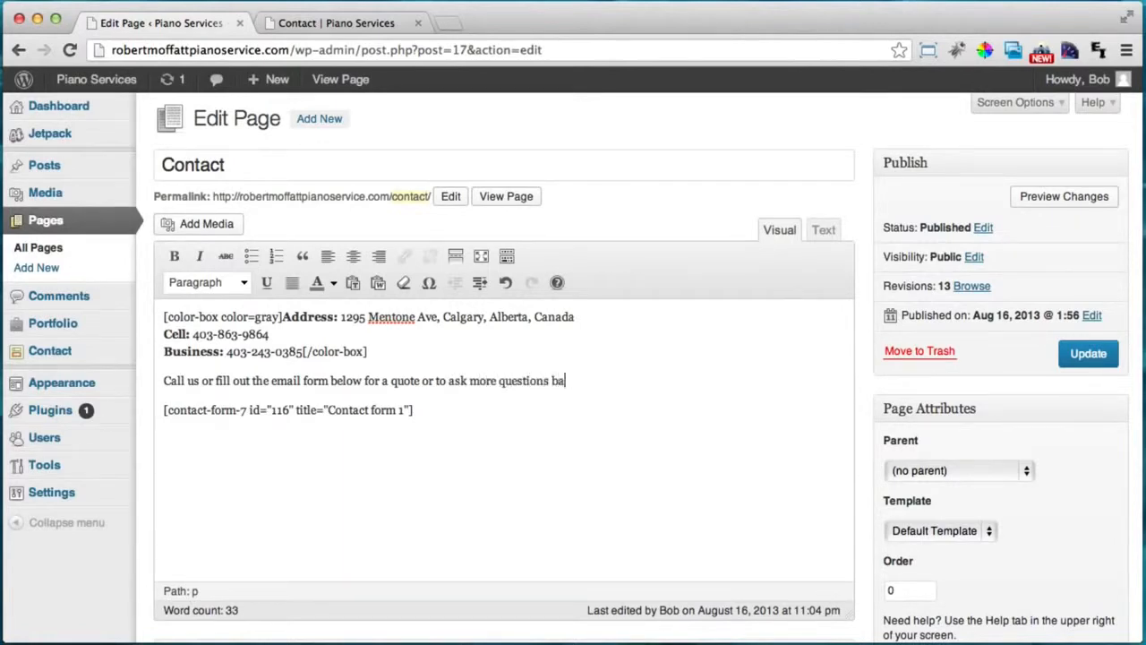
type("ba")
key("BackSpace")
key("BackSpace")
type("abo")
key("BackSpace")
type("ces.")
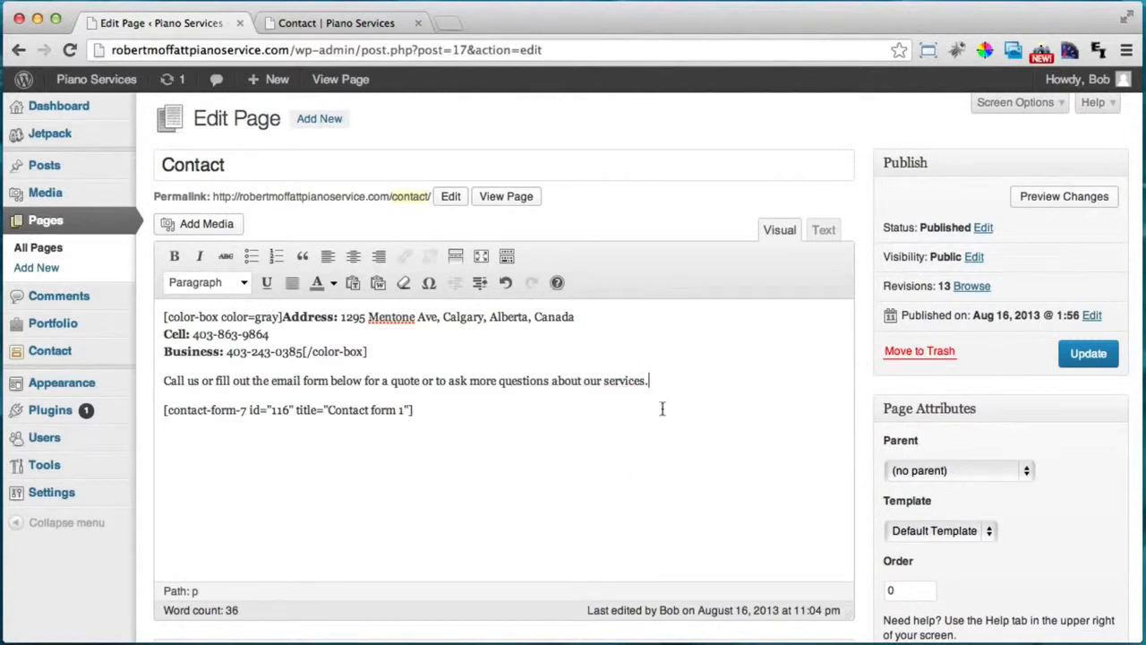
left_click(1088, 354)
Reload the live Contact page to show the new paragraph.
left_click(309, 29)
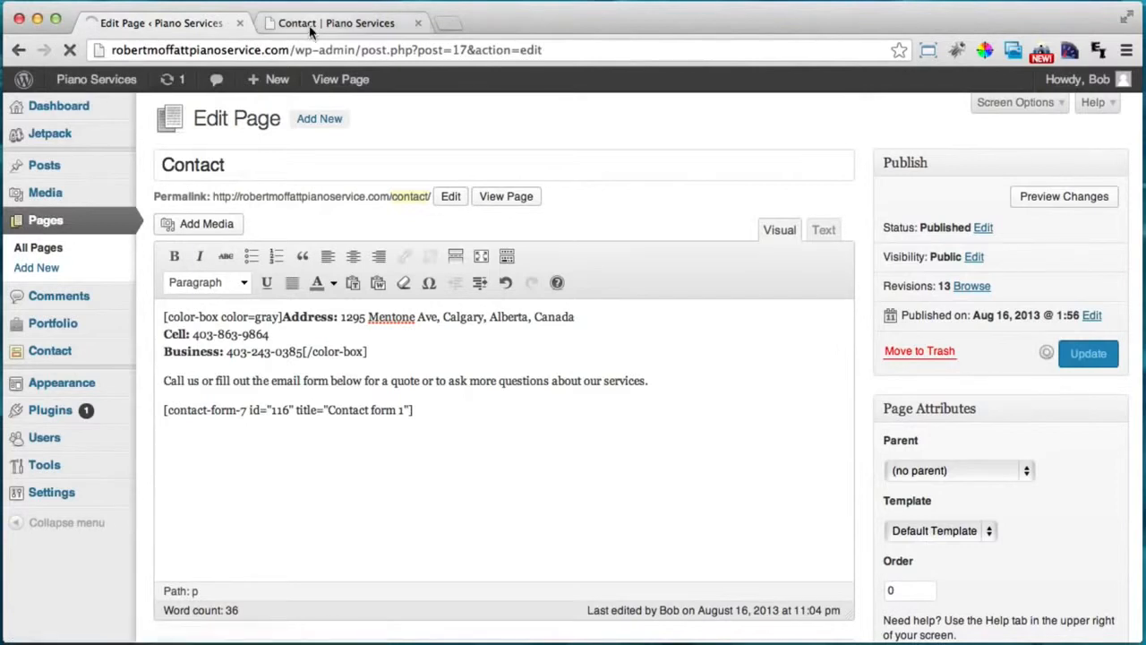
left_click(77, 46)
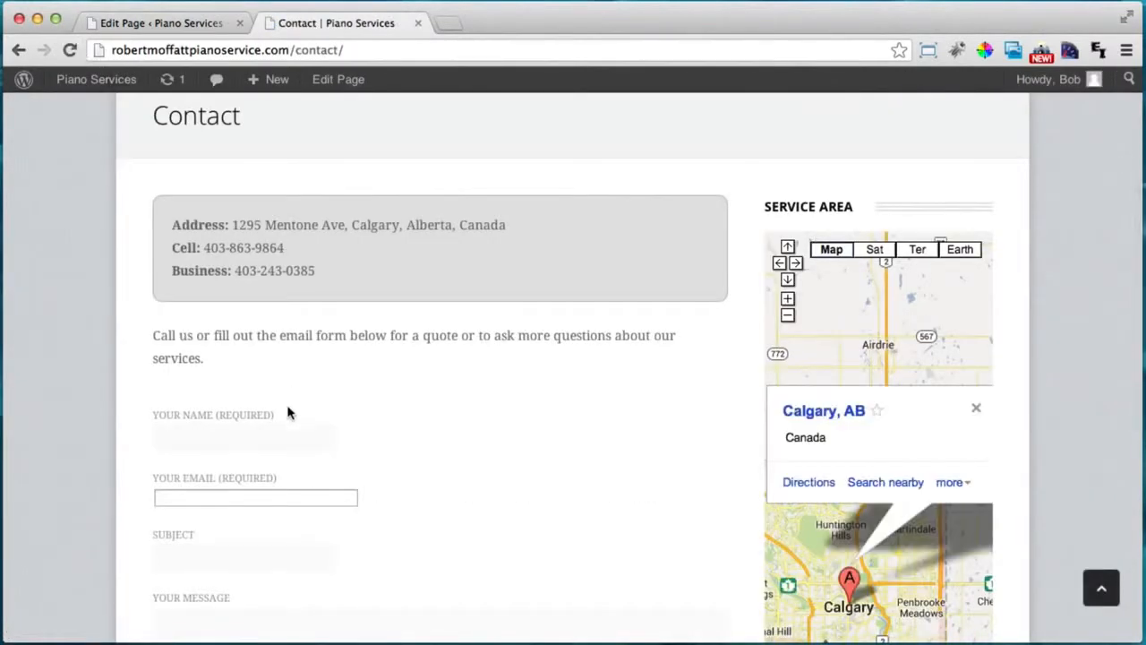
scroll(291, 415, "down", 5)
scroll(291, 414, "up", 7)
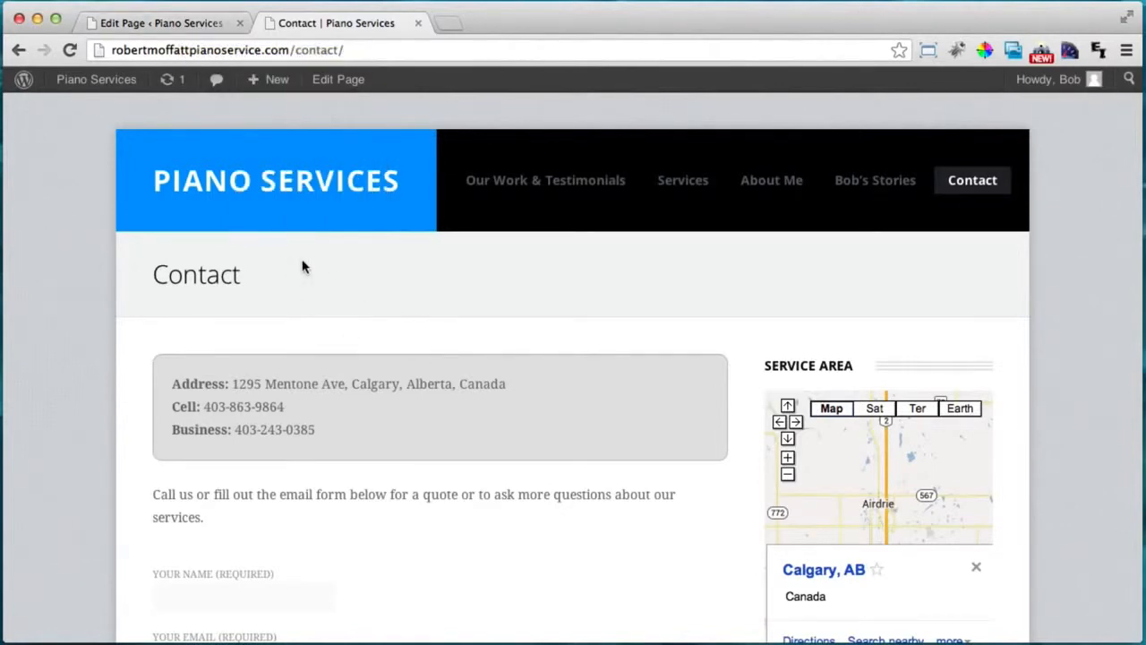
Load fiverr.com in a new browser window.
key("super+n")
type("fiverr.com")
key("Return")
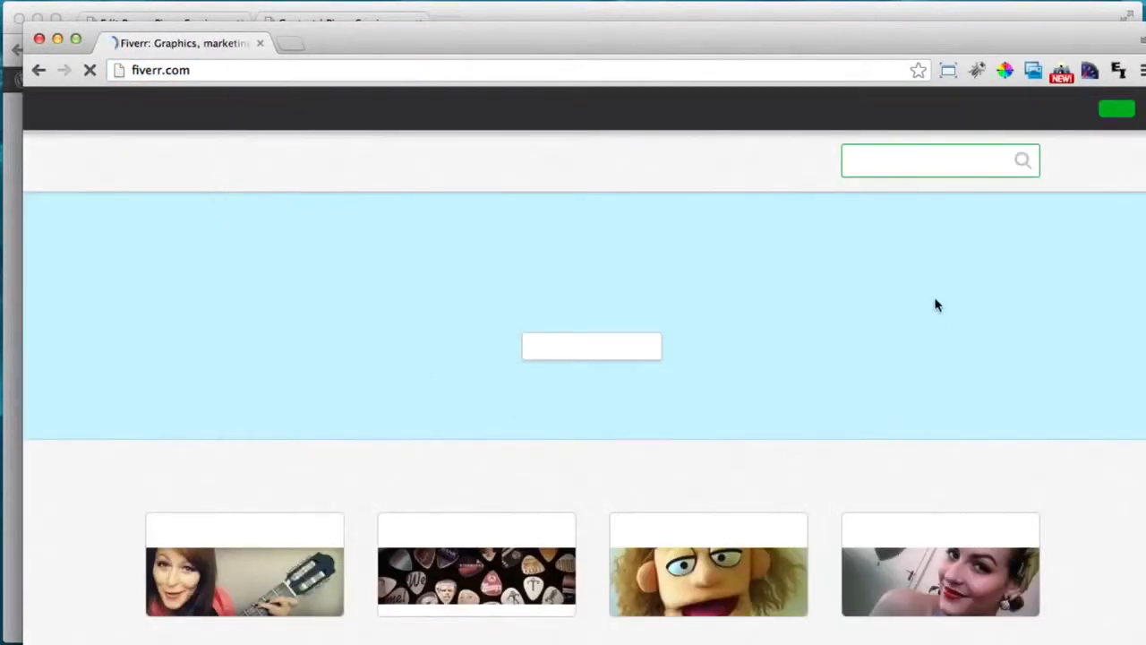
Go to Fiverr's Graphics & Design > Logo Design gigs.
scroll(349, 356, "down", 2)
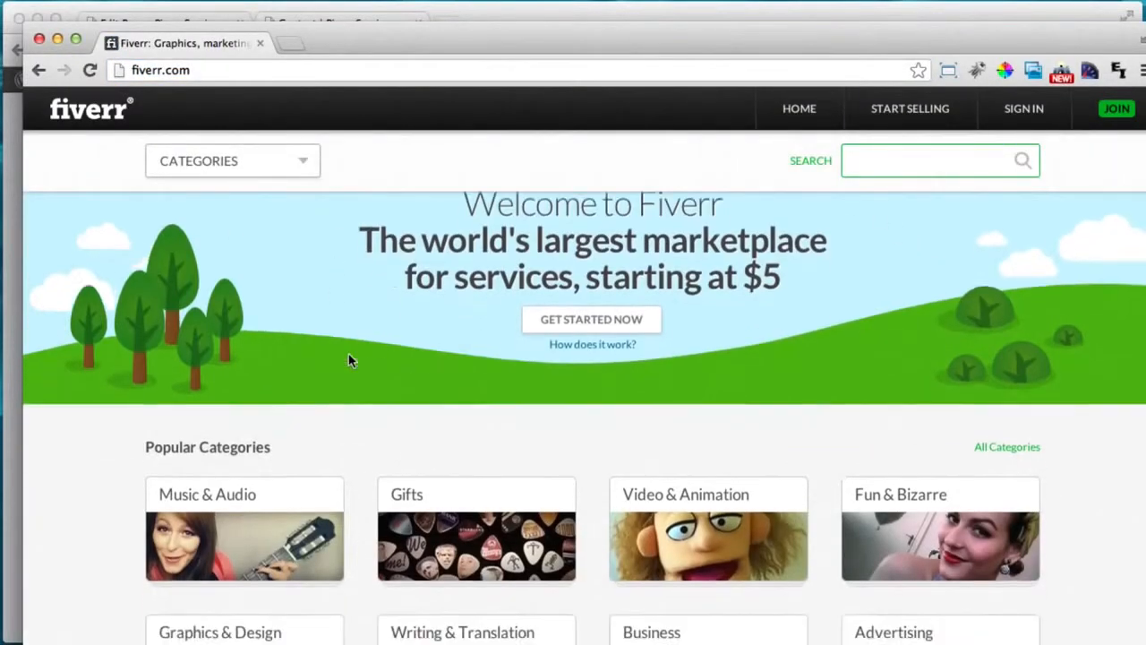
scroll(348, 358, "up", 2)
left_click(305, 160)
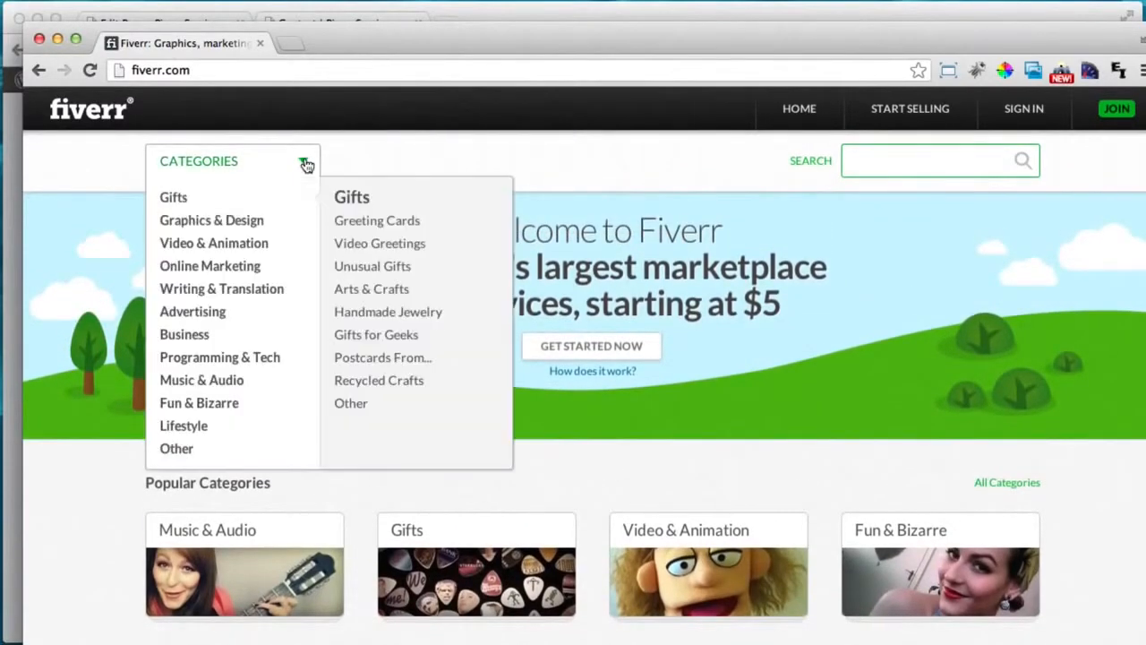
left_click(232, 221)
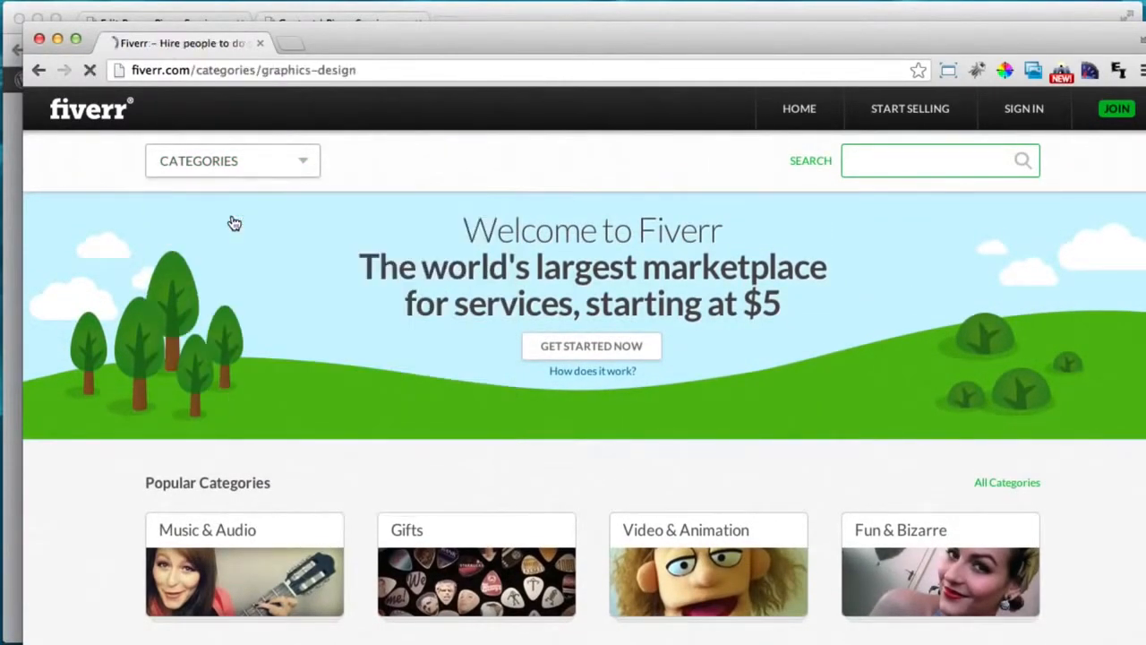
scroll(458, 285, "down", 5)
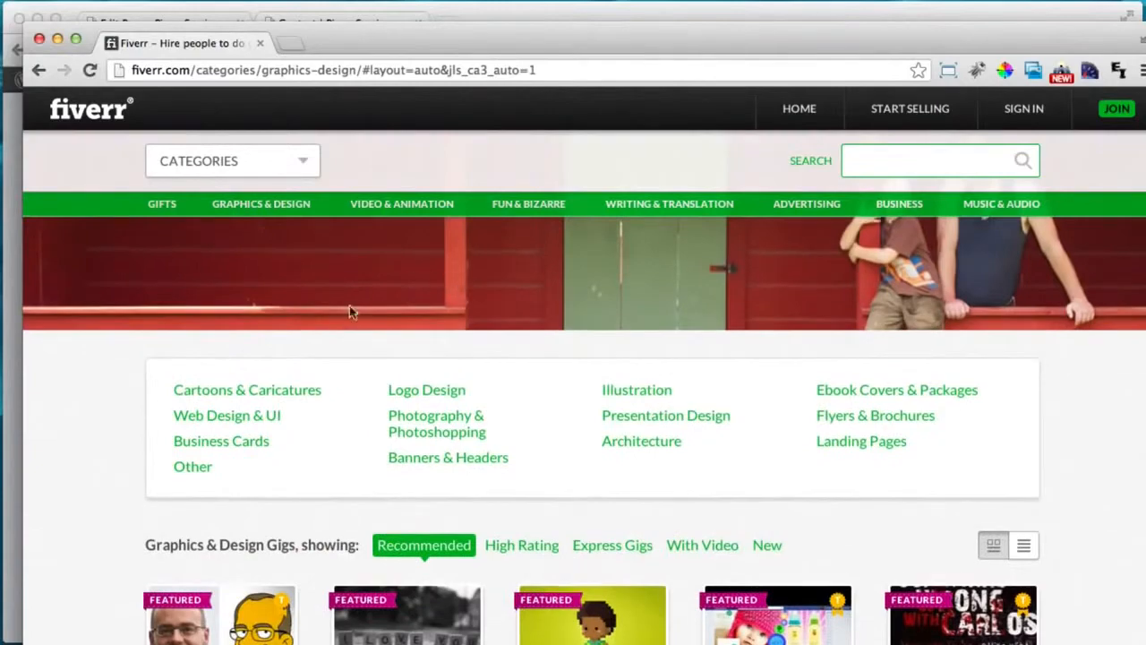
left_click(435, 394)
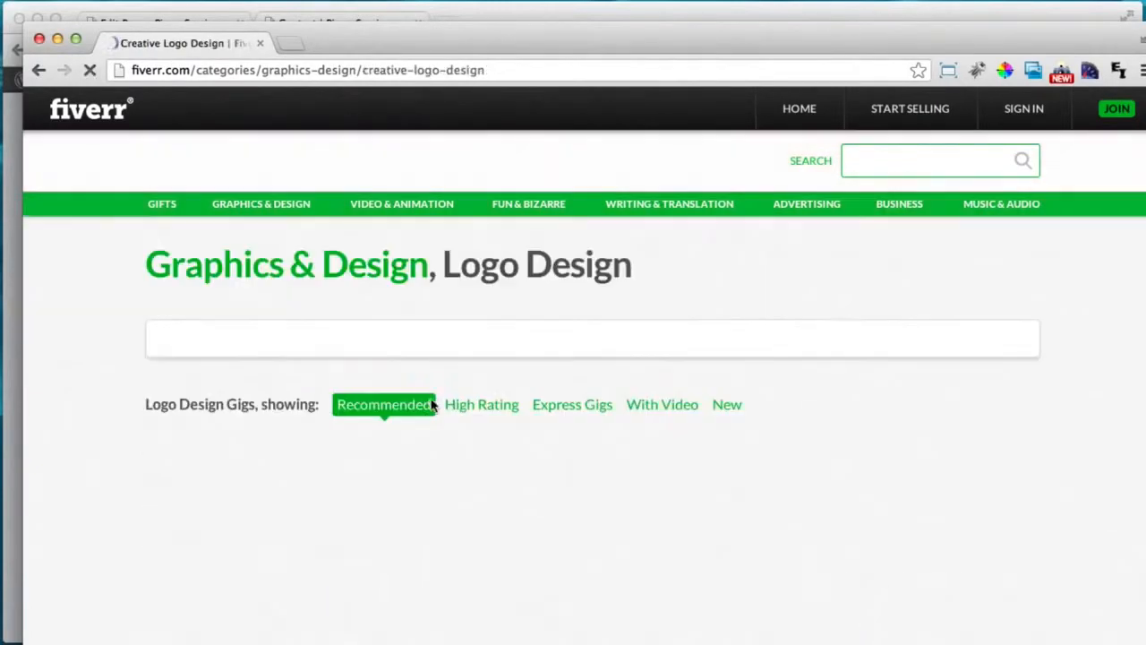
Scroll through the Logo Design gigs, then close the Fiverr window.
scroll(440, 419, "down", 5)
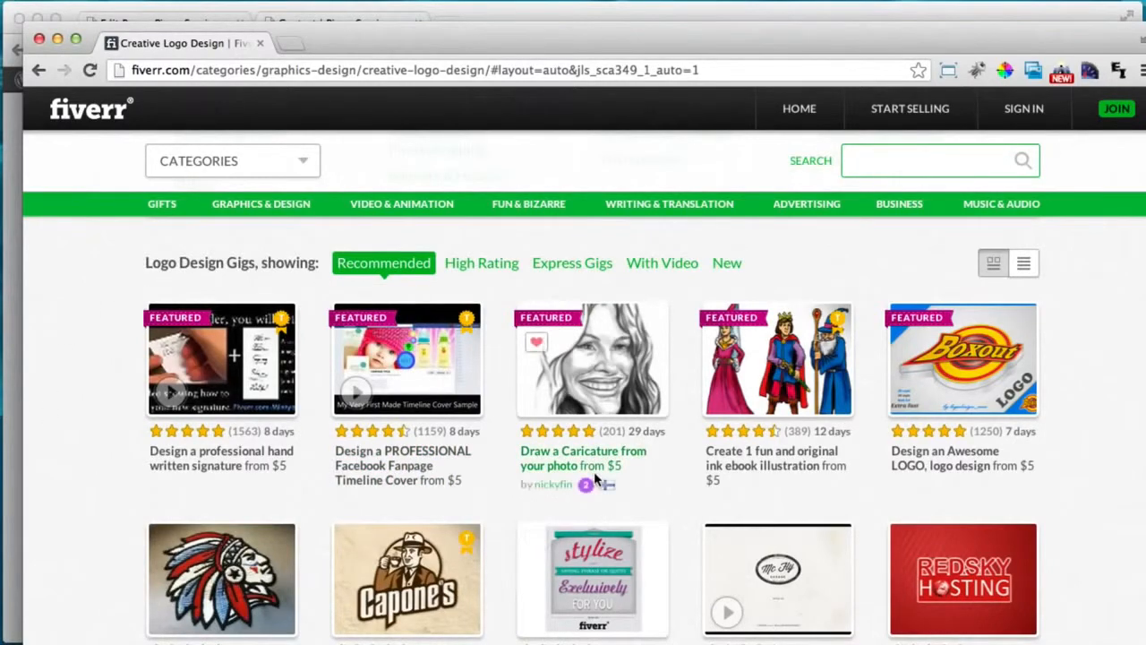
scroll(596, 479, "down", 1)
scroll(595, 479, "up", 5)
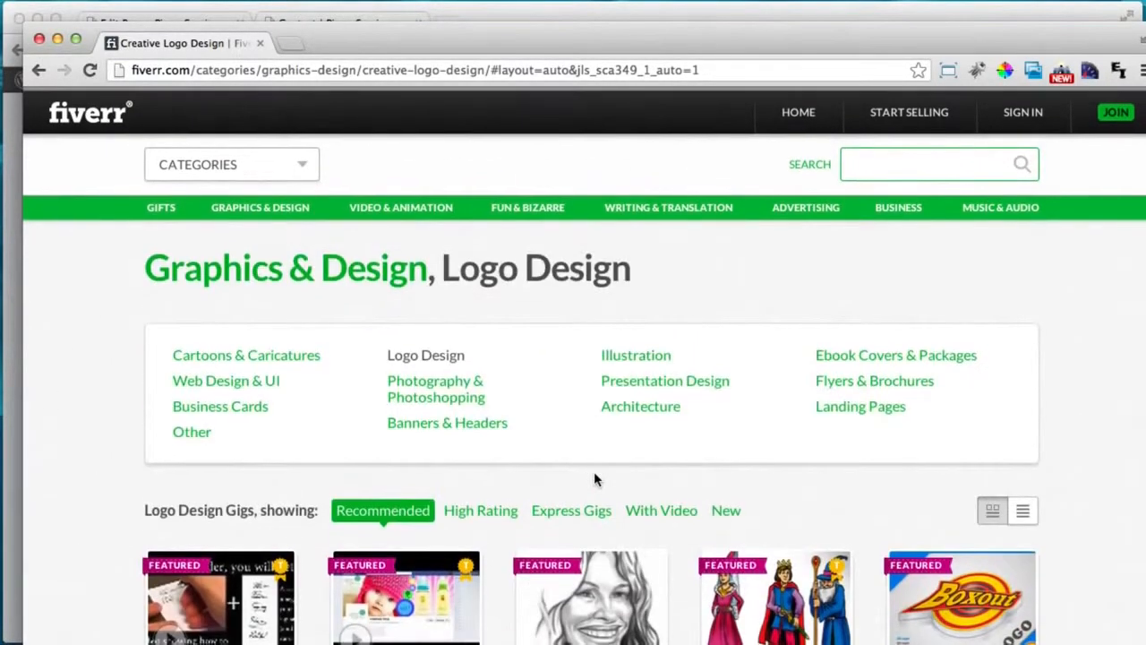
scroll(596, 480, "down", 4)
scroll(595, 479, "up", 1)
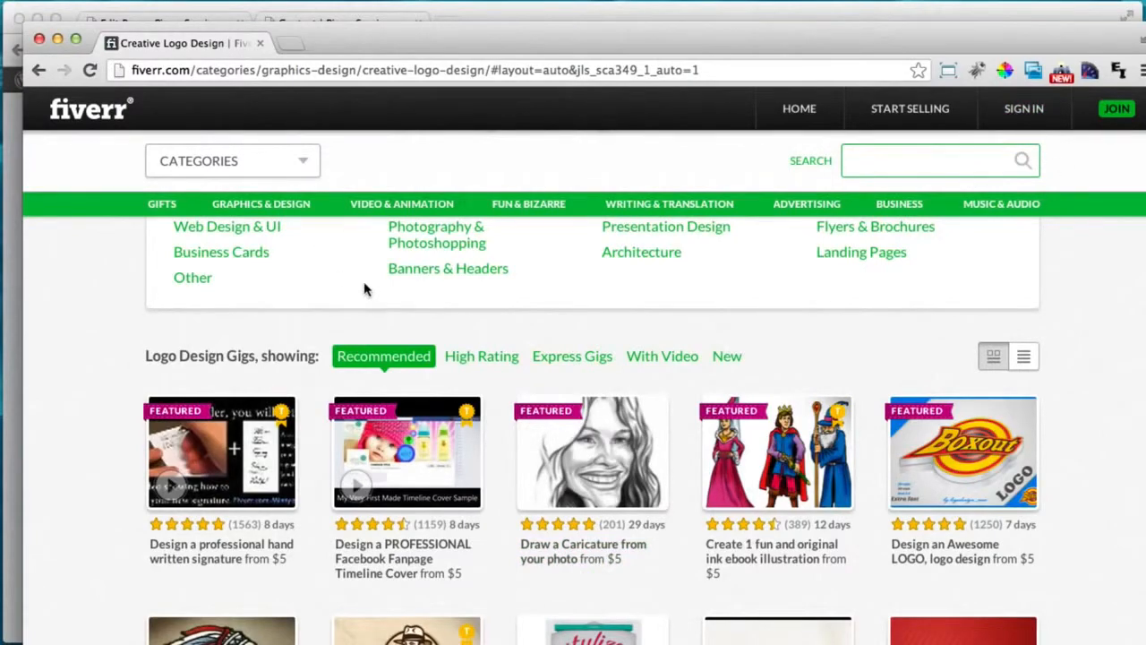
scroll(365, 286, "down", 3)
scroll(364, 287, "down", 6)
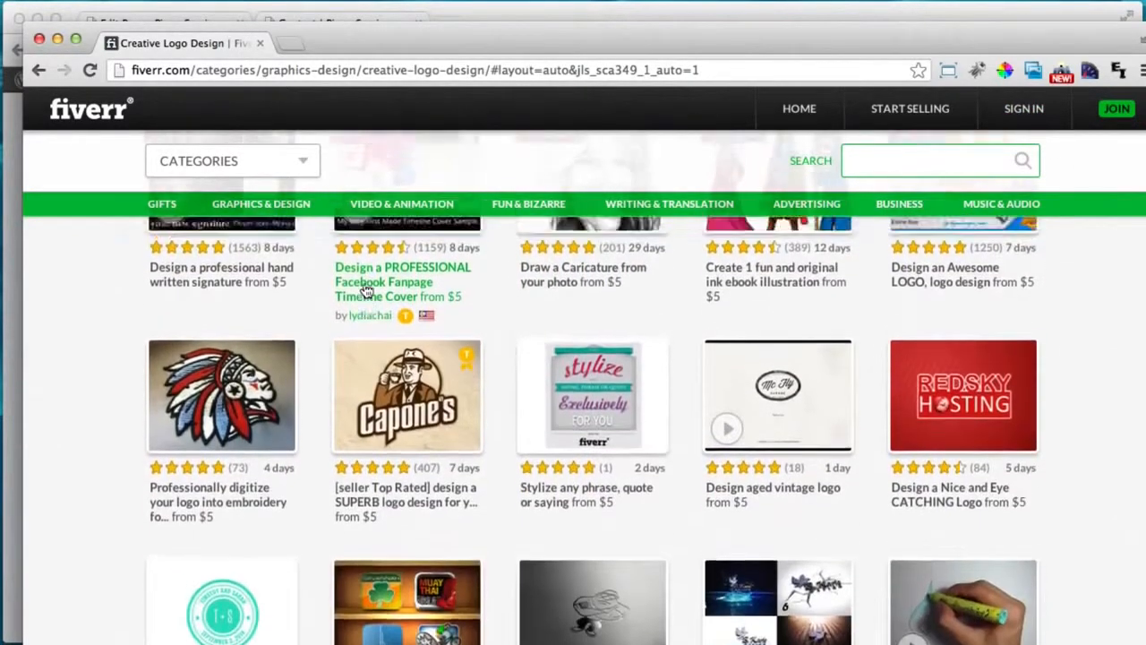
scroll(200, 173, "up", 12)
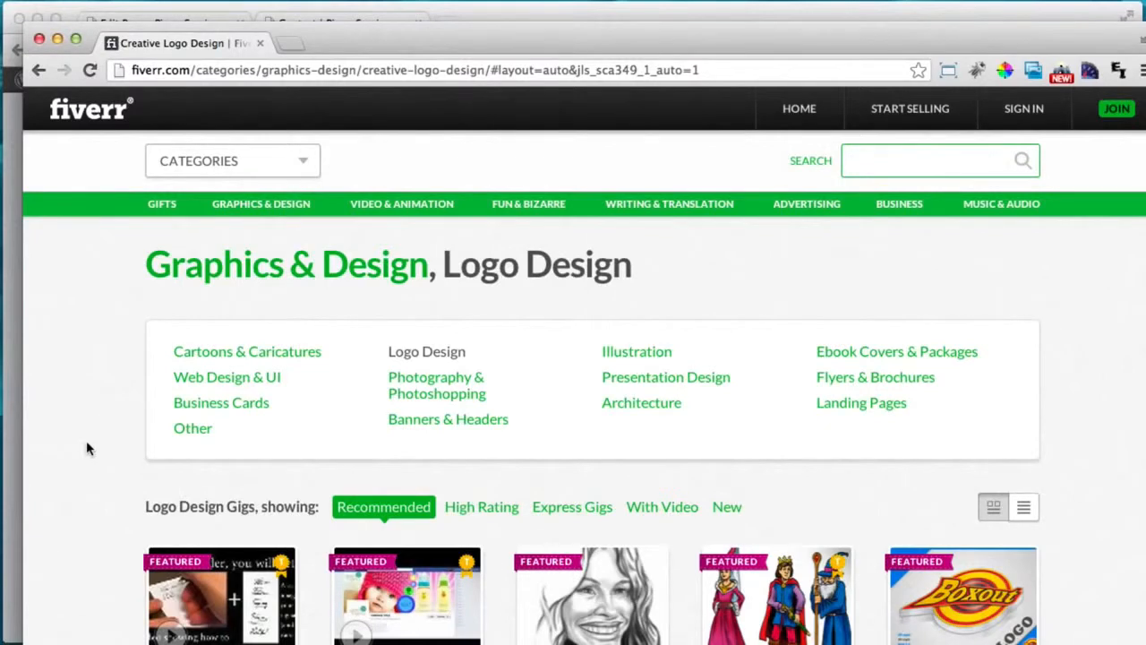
left_click_drag(399, 45, 524, 39)
left_click(195, 40)
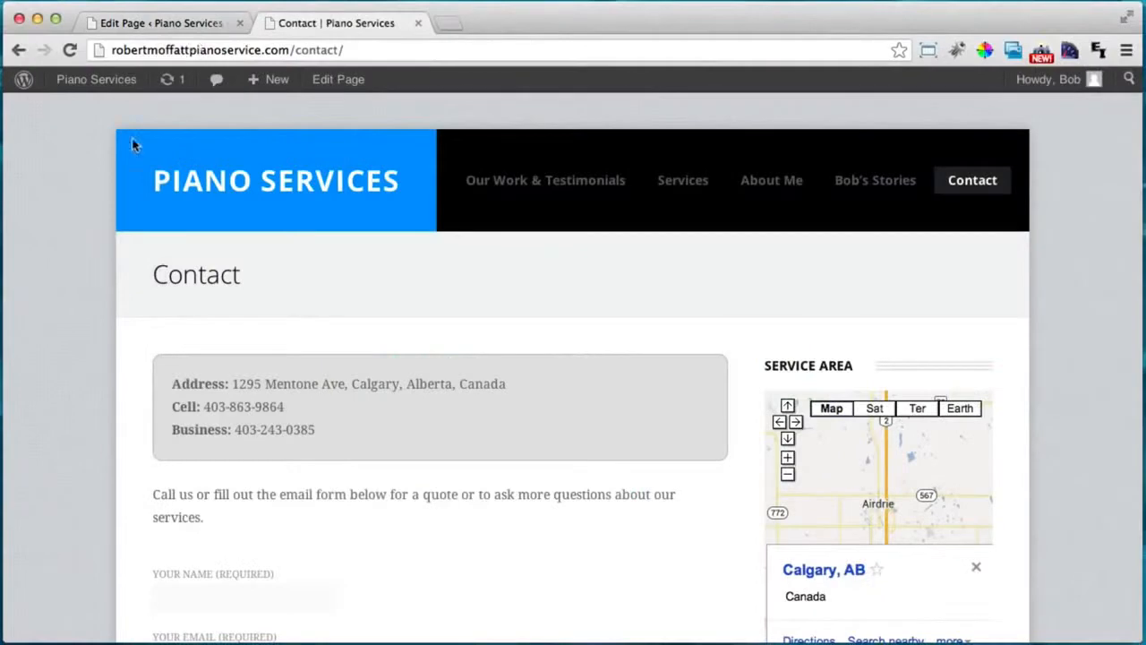
Open the Delta theme options' general settings containing the logo upload.
left_click(177, 22)
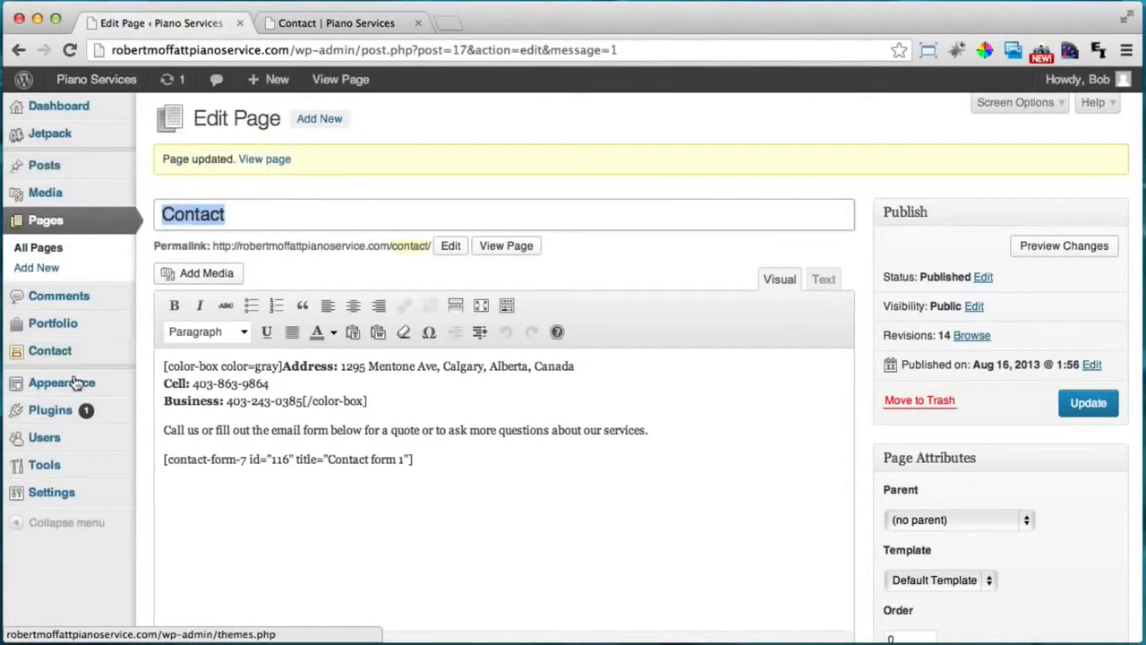
mouse_move(67, 385)
left_click(210, 471)
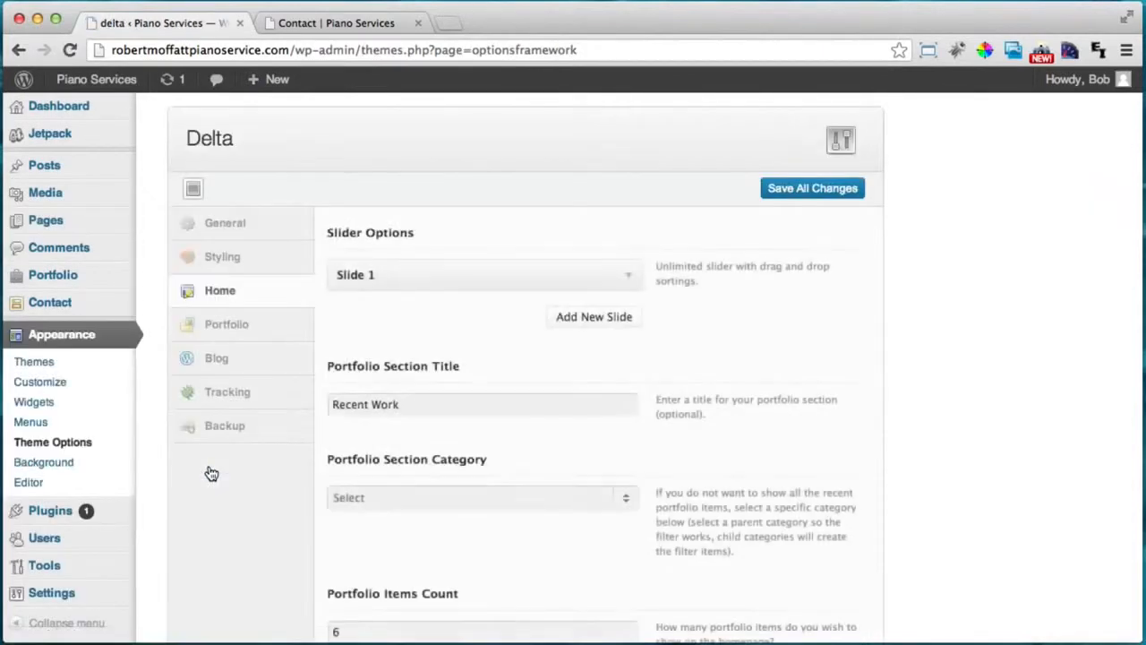
left_click(274, 230)
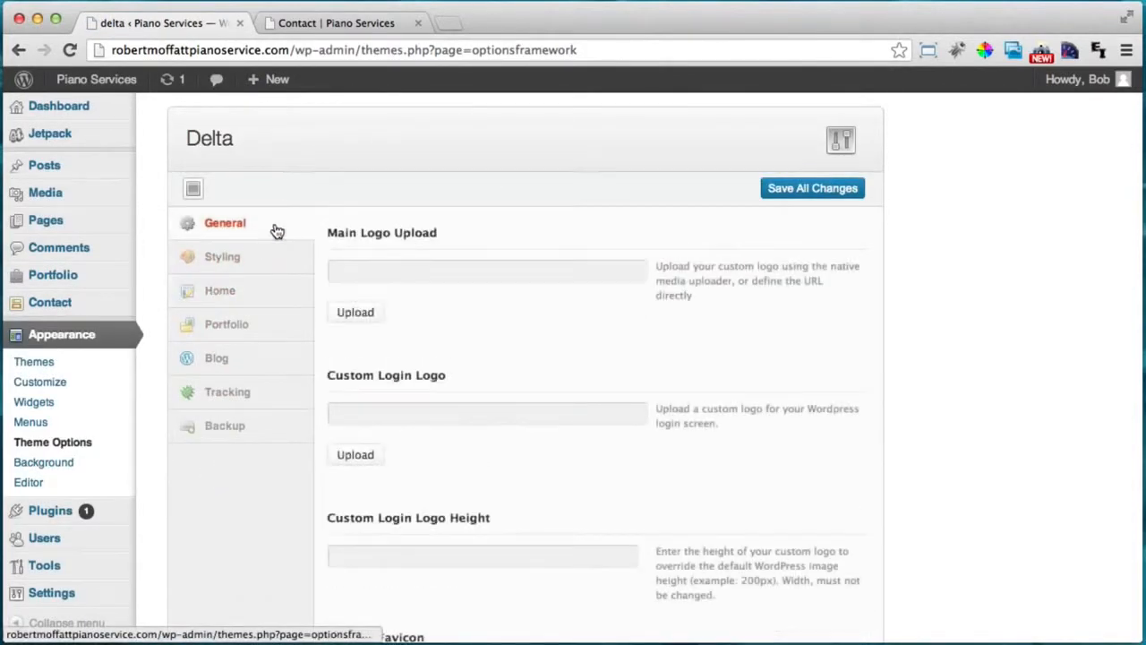
Upload logo.jpg through Main Logo Upload and use it as the main logo.
left_click(362, 311)
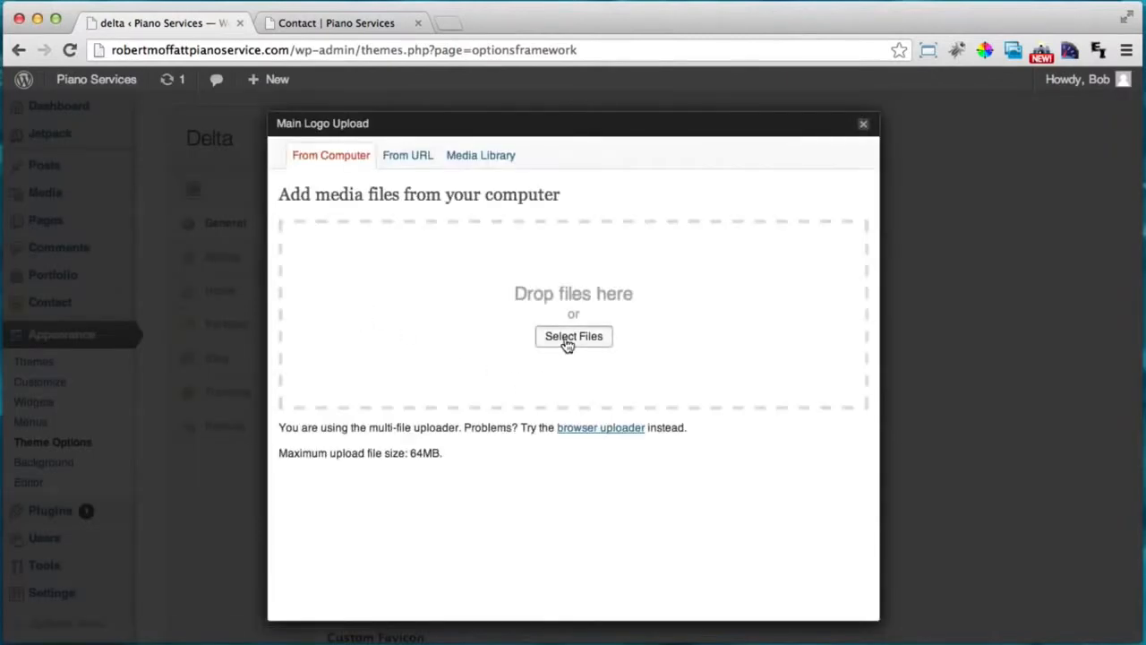
left_click(573, 337)
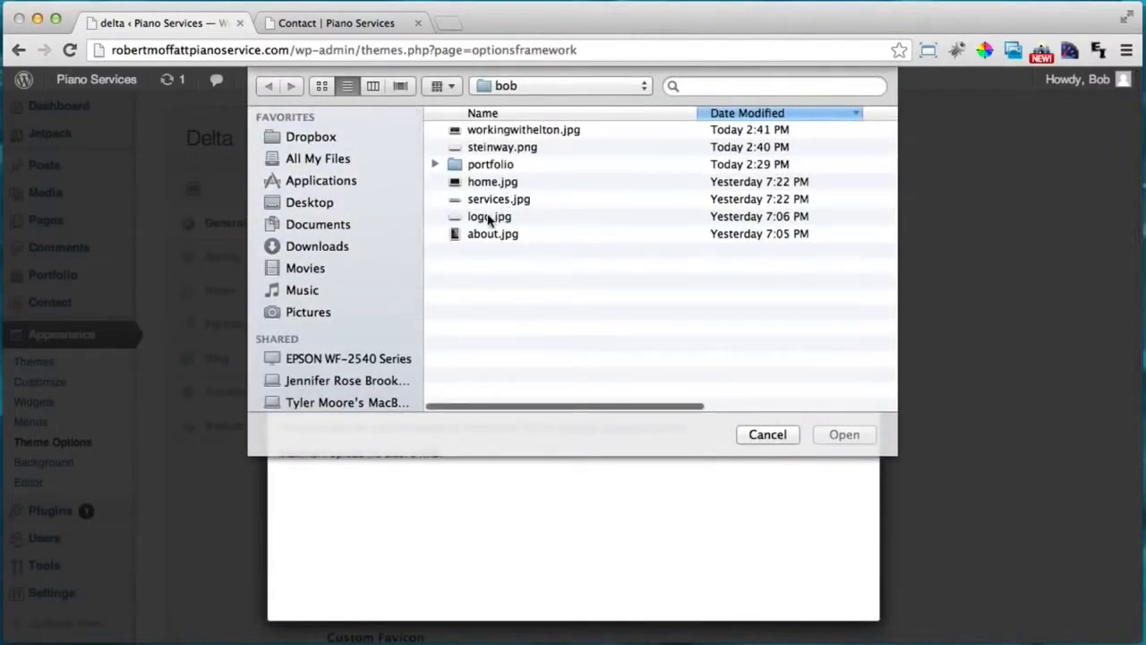
left_click(485, 218)
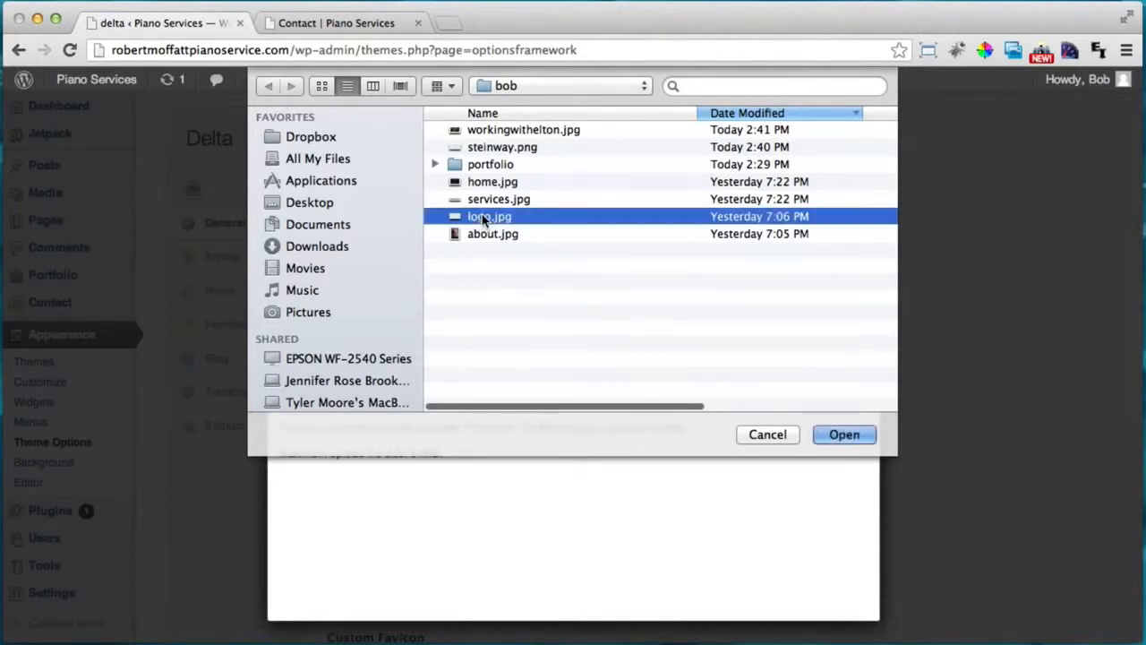
left_click(849, 438)
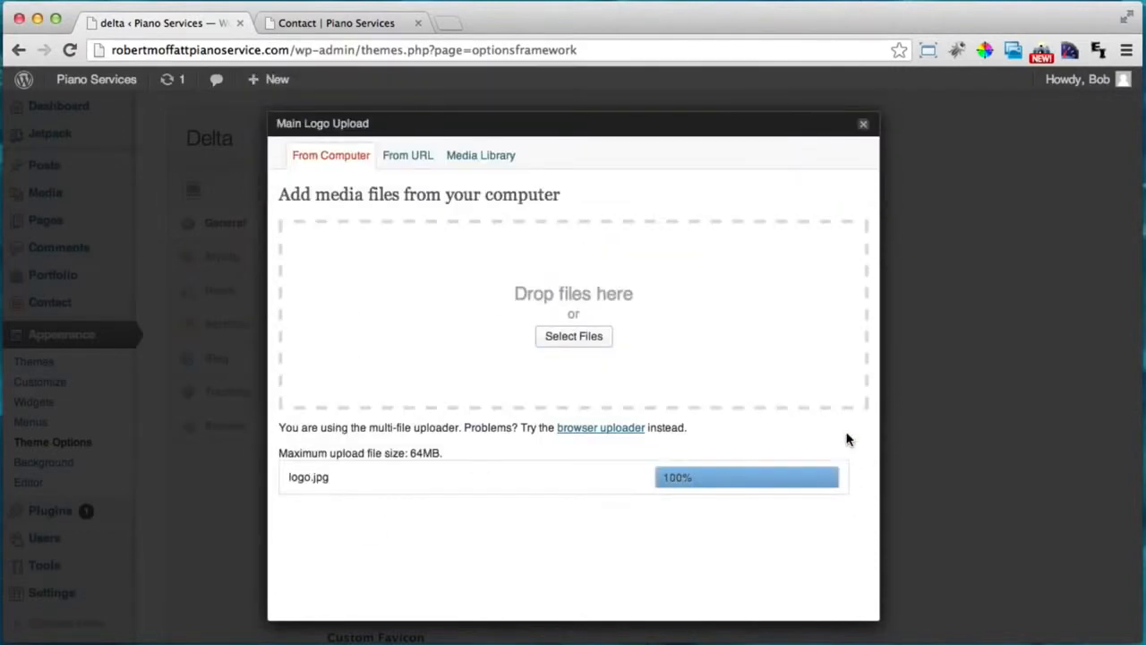
scroll(849, 439, "down", 5)
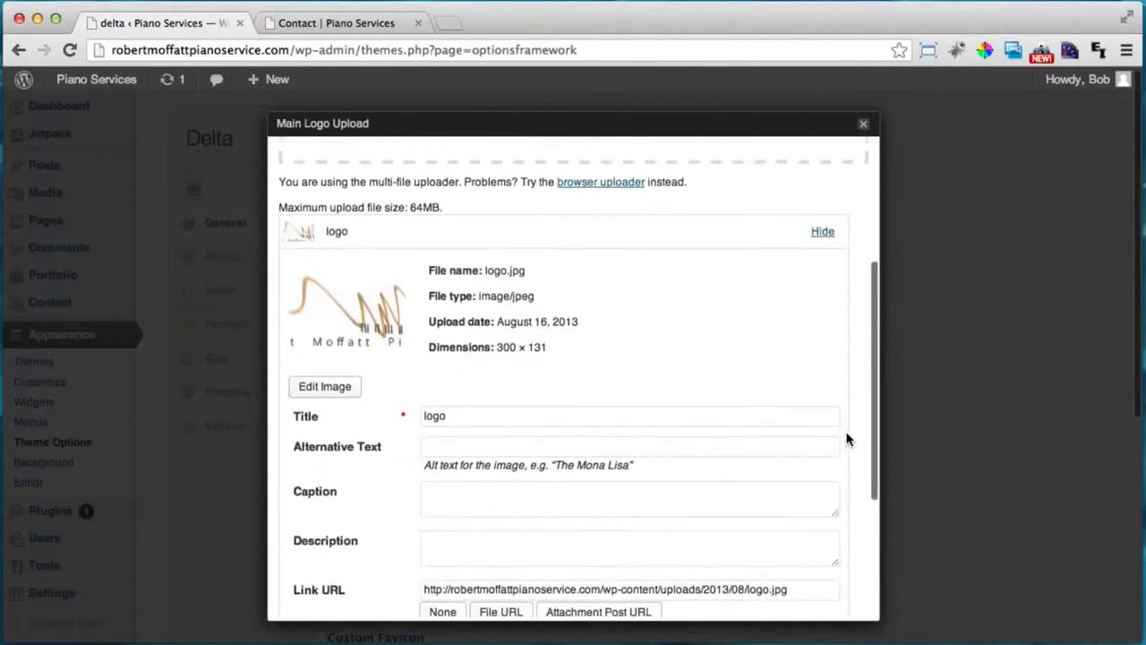
scroll(849, 438, "down", 3)
scroll(849, 438, "down", 2)
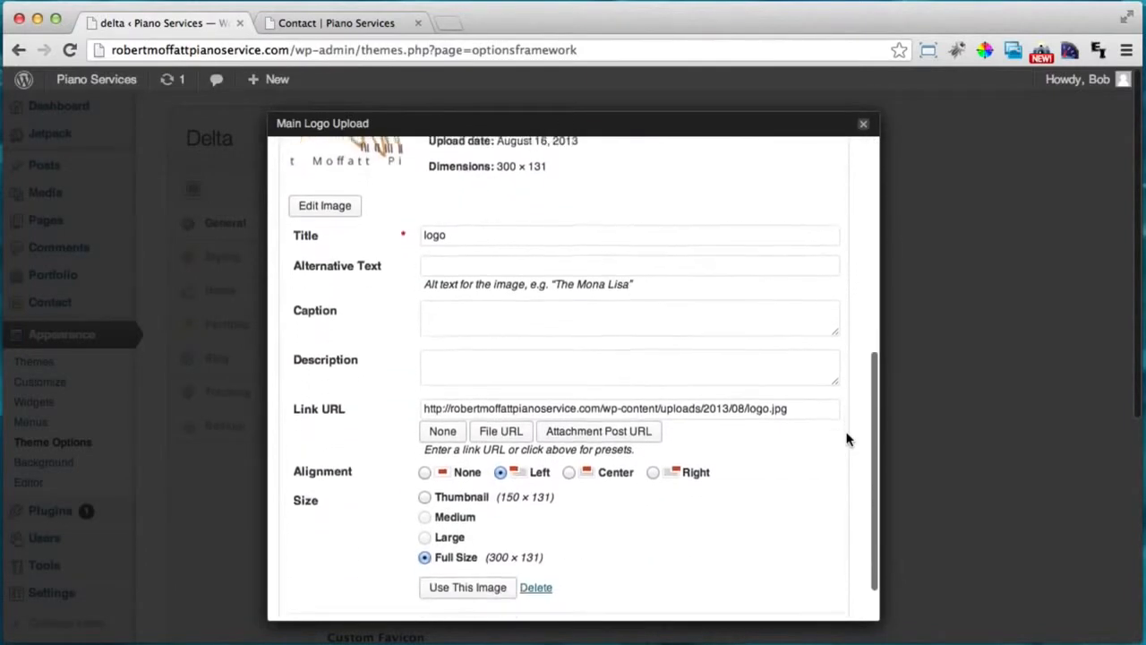
scroll(849, 438, "down", 1)
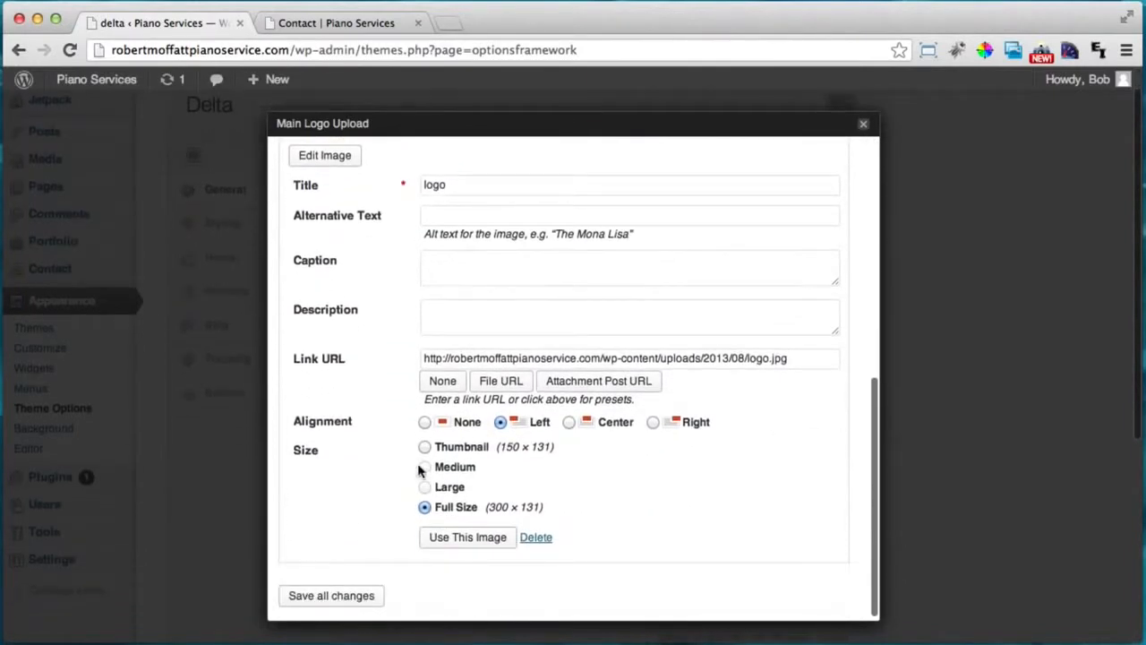
left_click(470, 536)
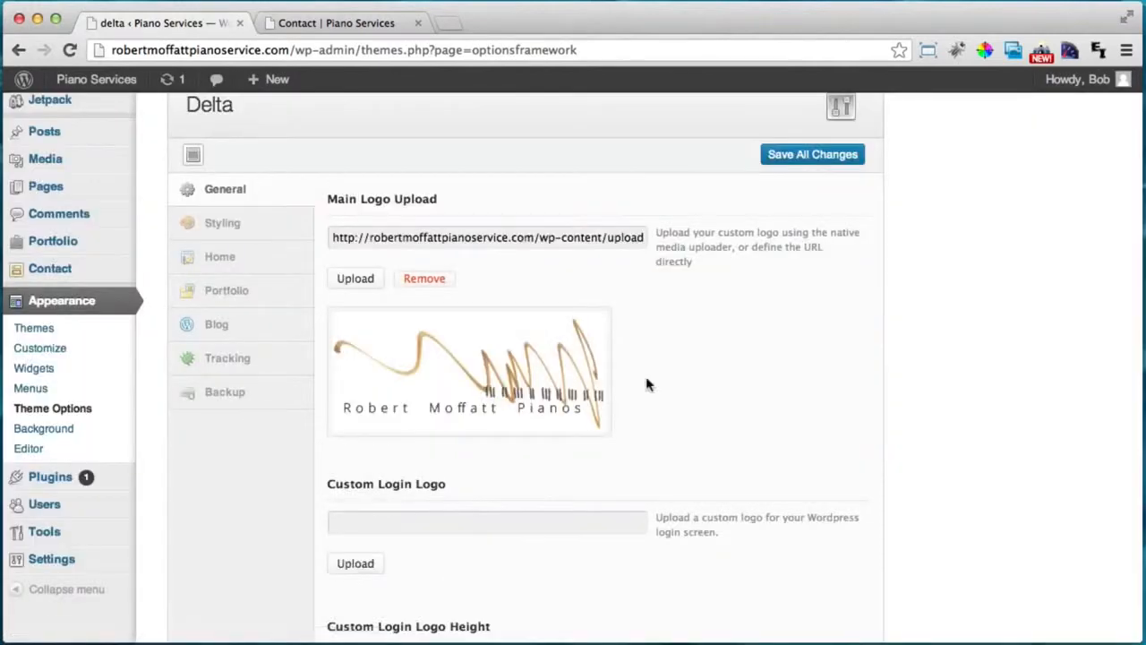
On the live site, open the Working With Elton post from the blog page.
left_click(327, 23)
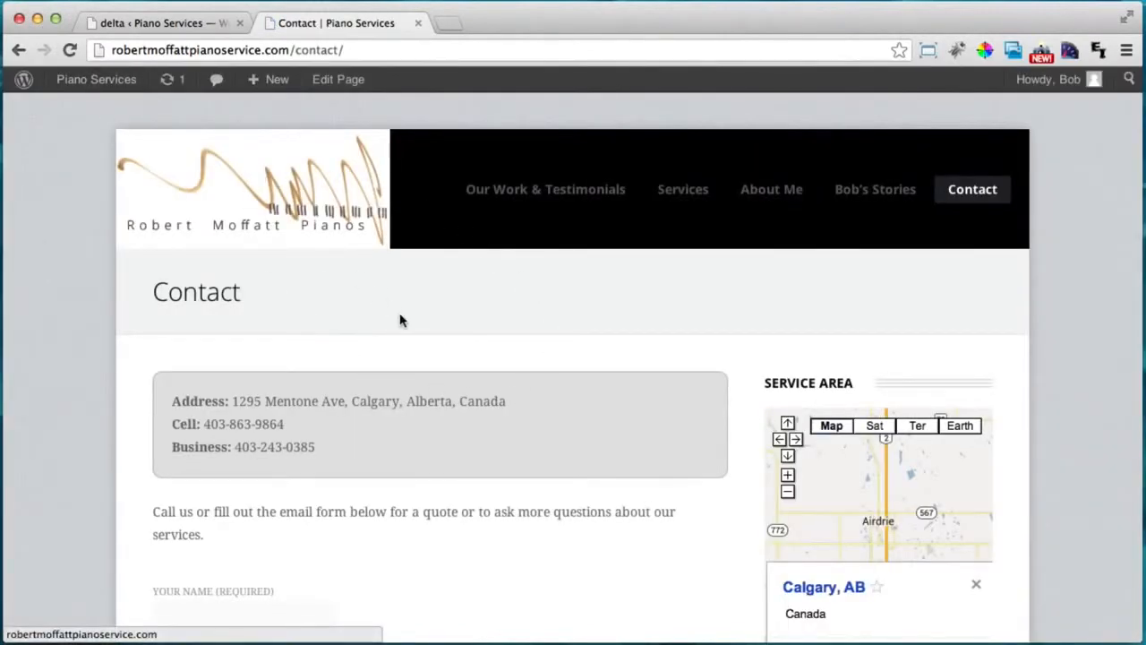
left_click(841, 193)
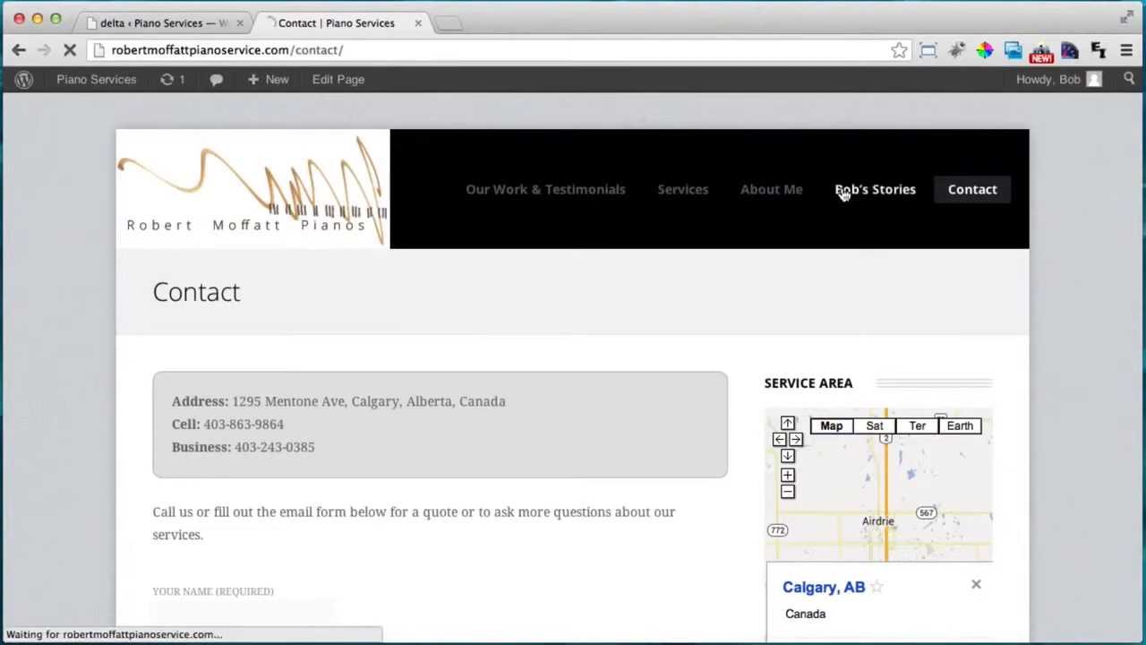
scroll(594, 300, "down", 5)
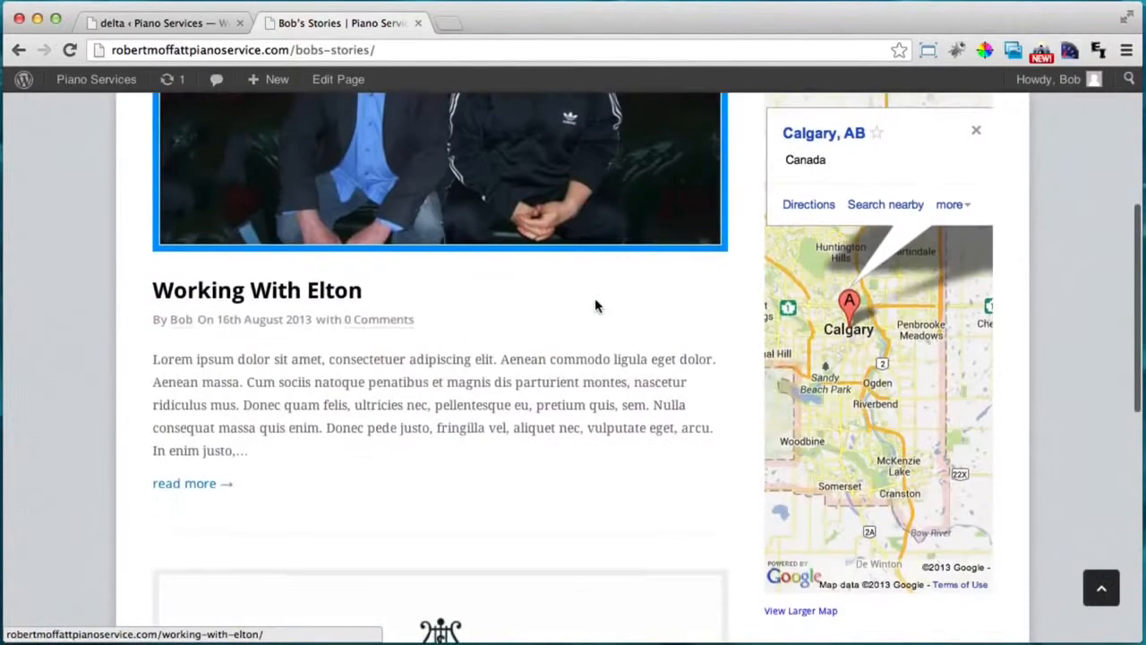
scroll(597, 304, "up", 2)
scroll(484, 327, "up", 1)
scroll(462, 96, "up", 3)
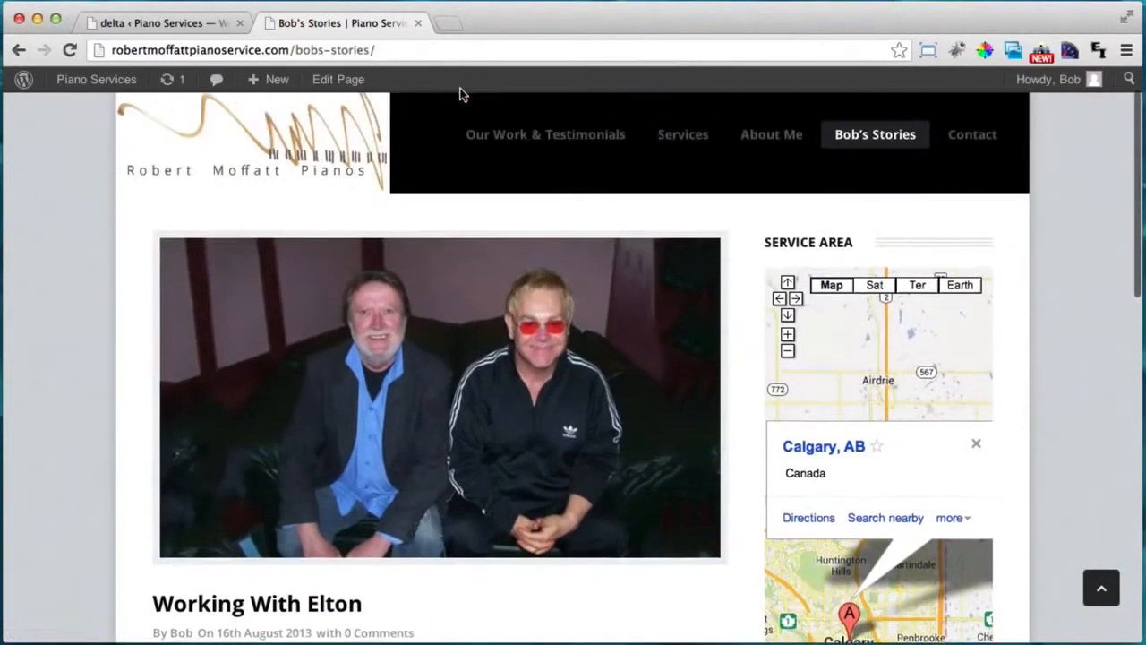
left_click(224, 605)
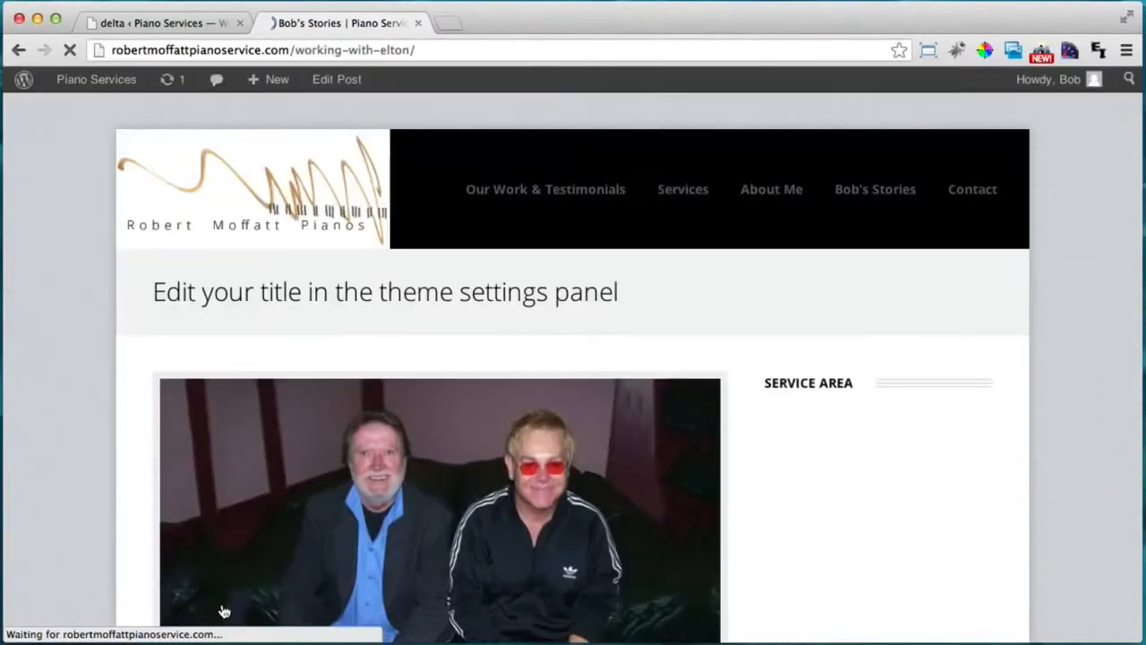
Select the post's placeholder title 'Edit your title in the theme settings panel'.
left_click_drag(163, 292, 348, 300)
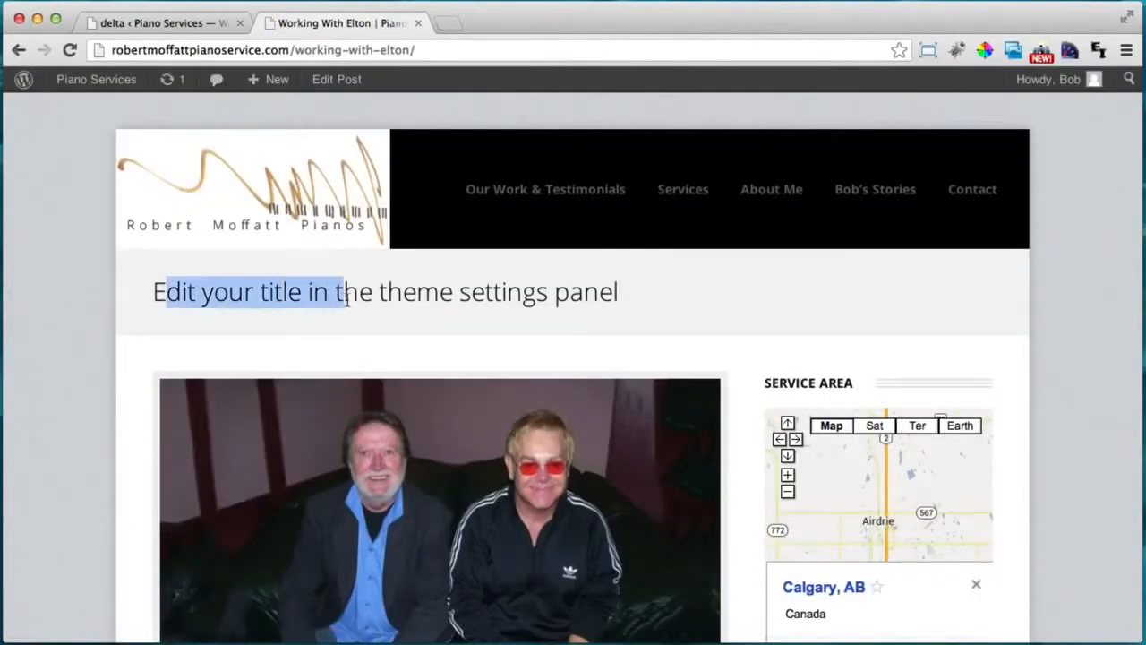
left_click_drag(413, 285, 499, 281)
double_click(582, 289)
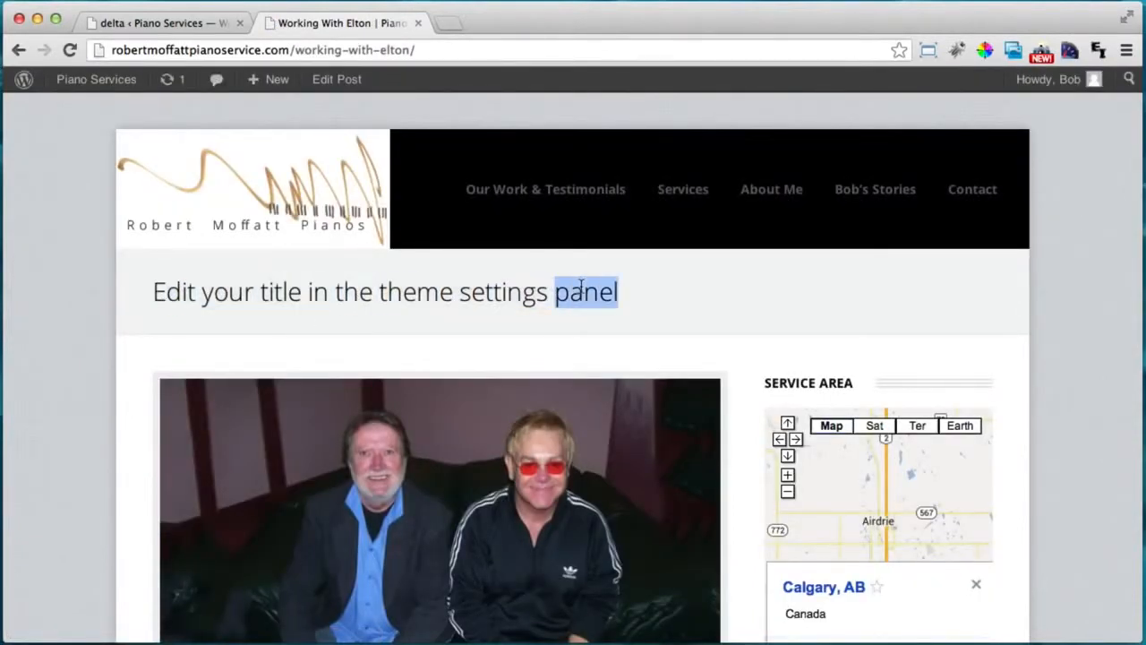
double_click(361, 313)
left_click(354, 311)
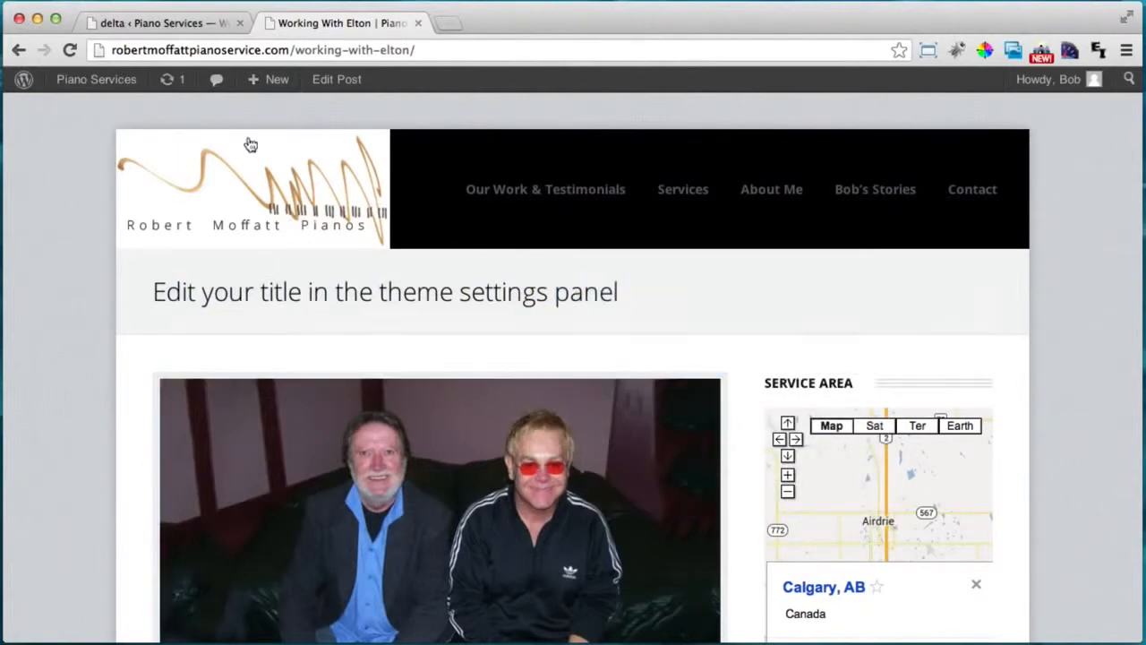
left_click(204, 27)
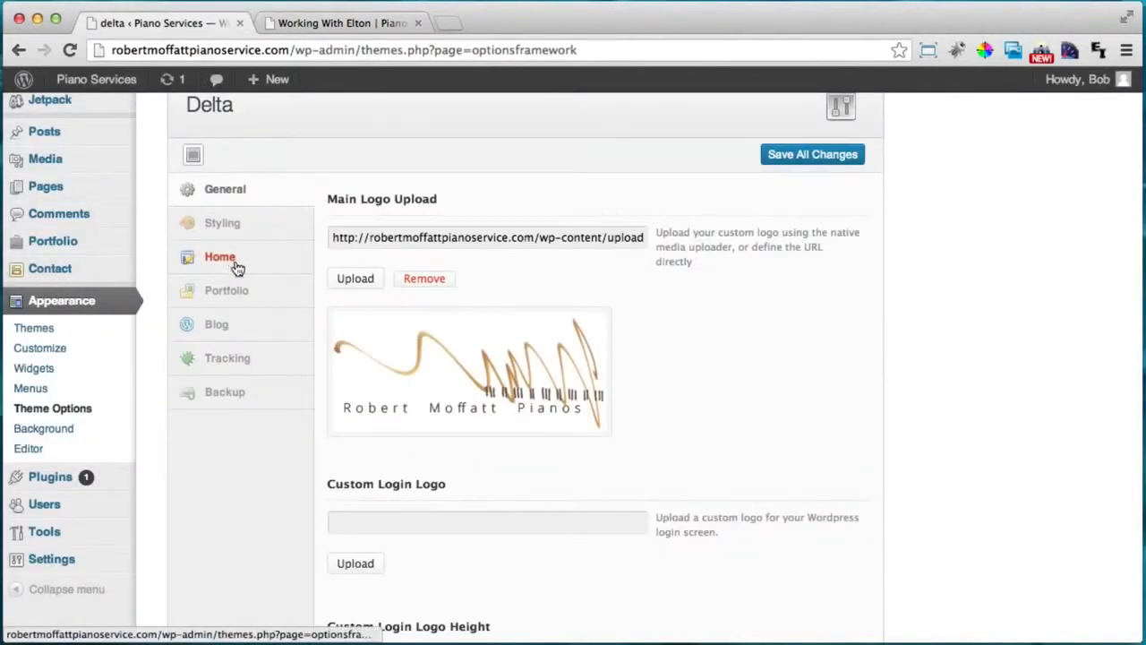
Replace the Blog Main Title with a welcome message for the owner's blog and save all changes.
scroll(379, 320, "down", 10)
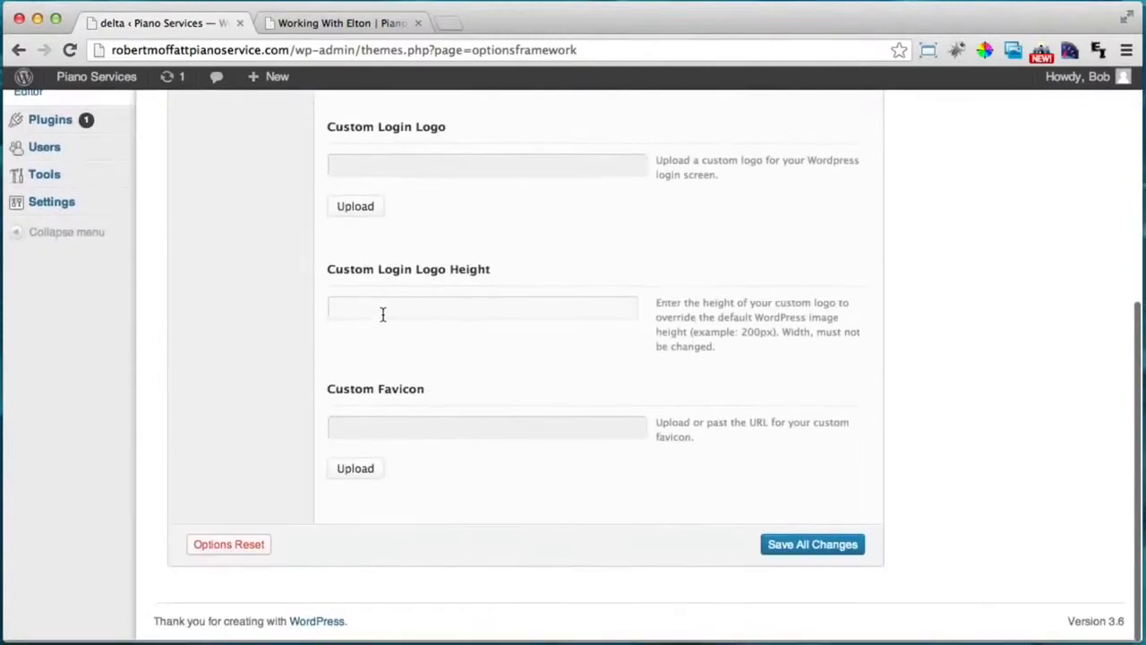
scroll(383, 313, "up", 12)
left_click(206, 363)
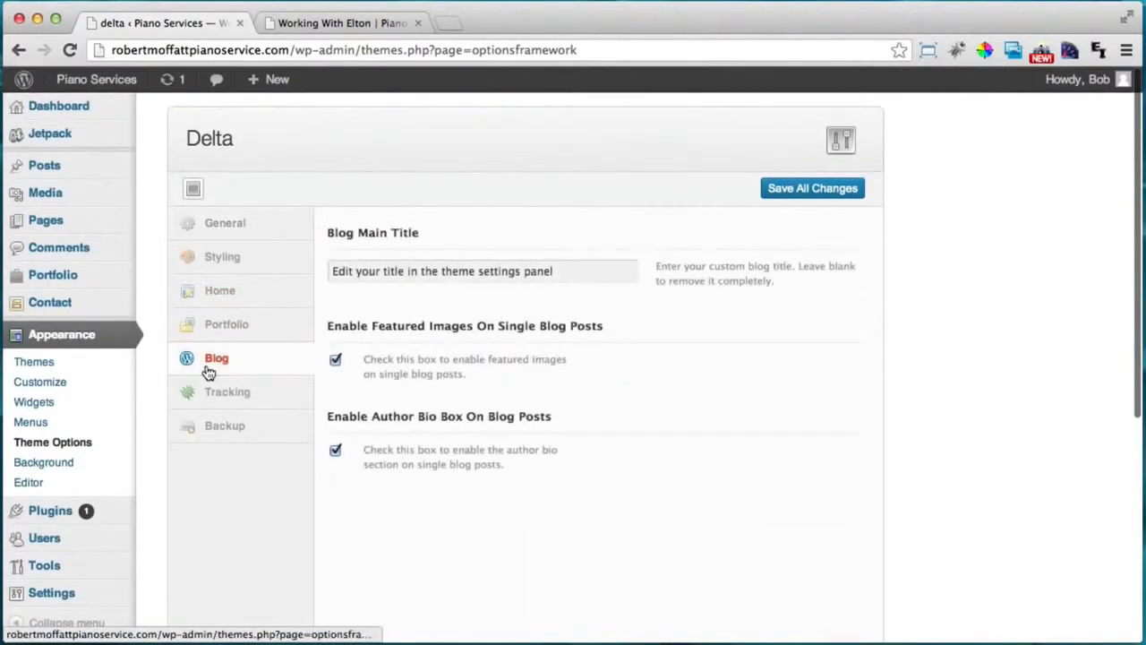
triple_click(421, 277)
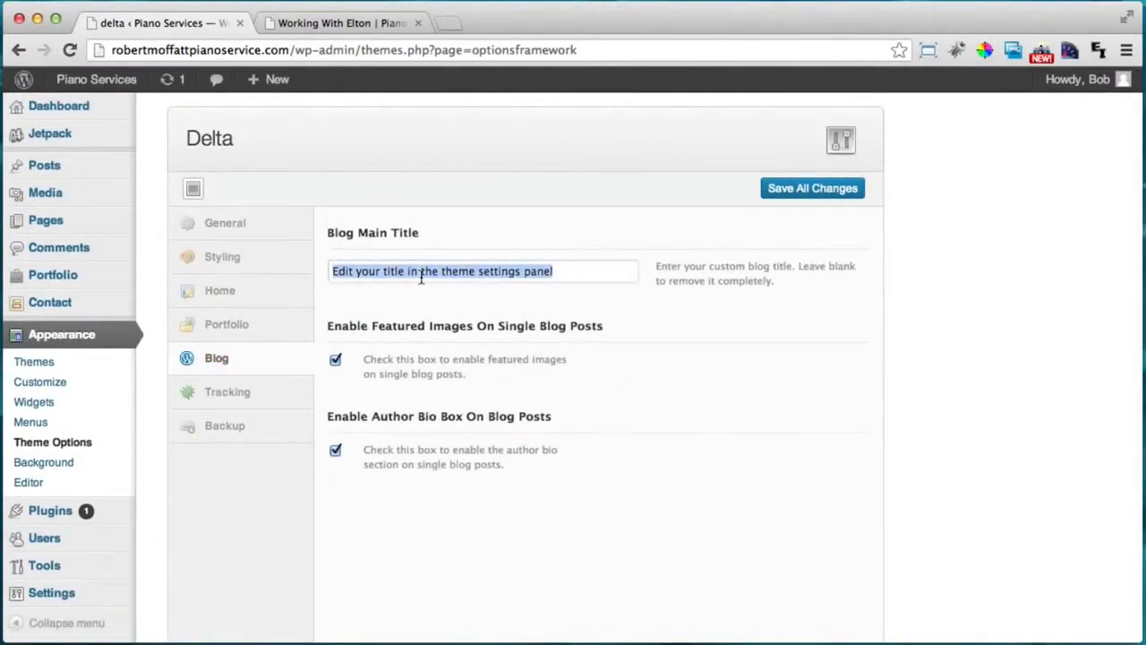
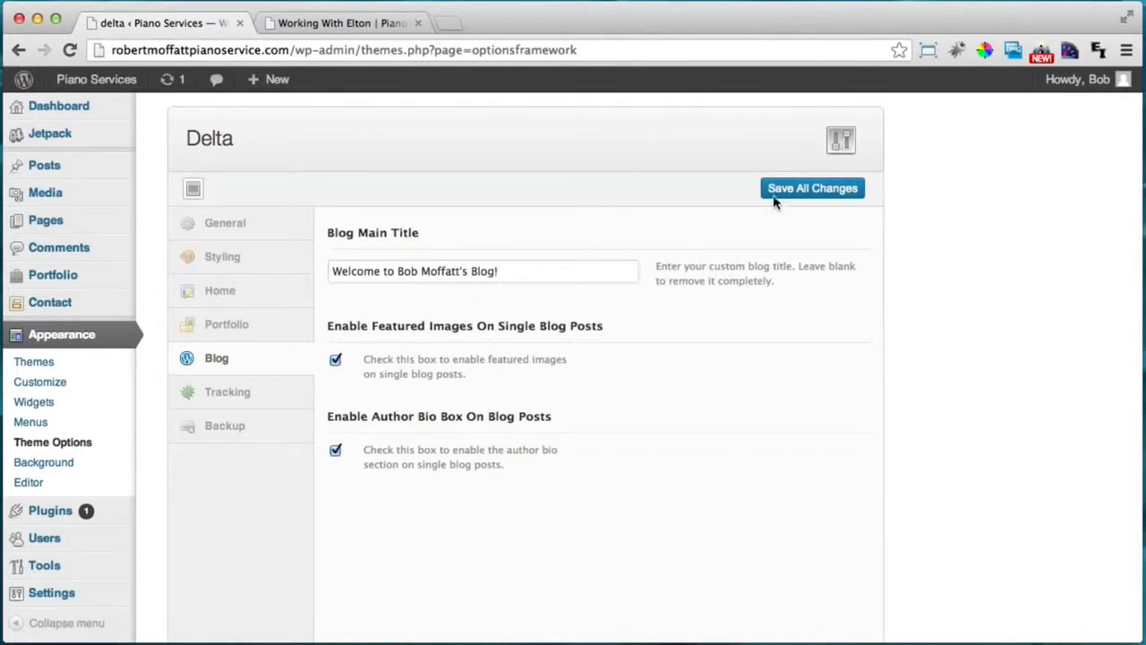
left_click(777, 193)
left_click(304, 27)
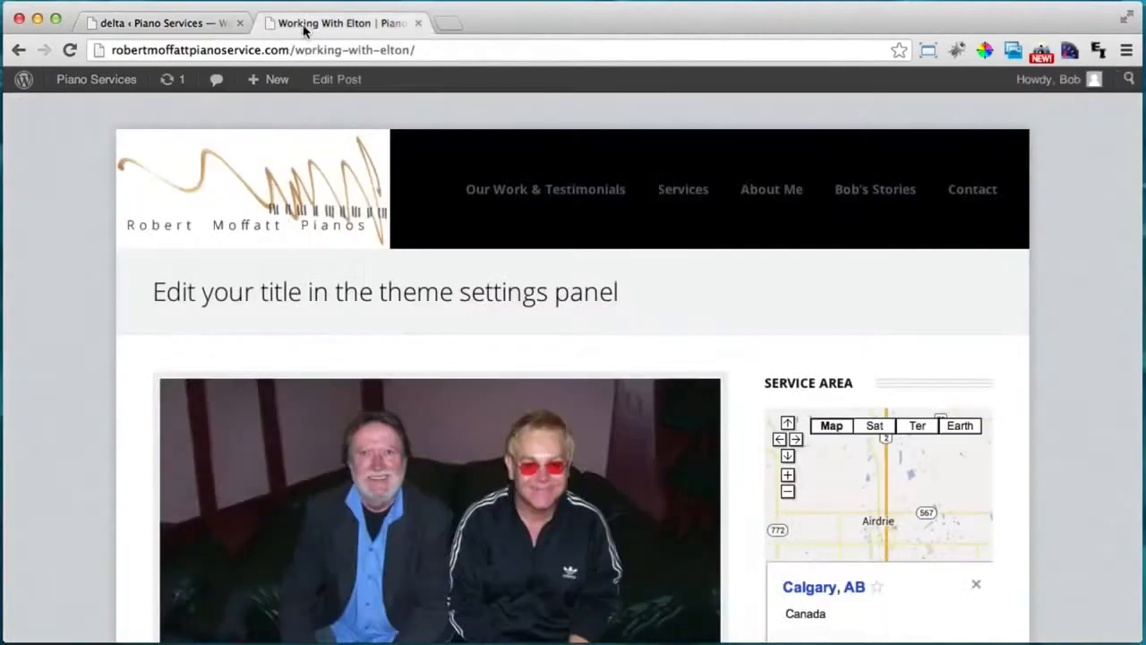
Reload the Working With Elton post to see the new welcome title.
left_click(68, 53)
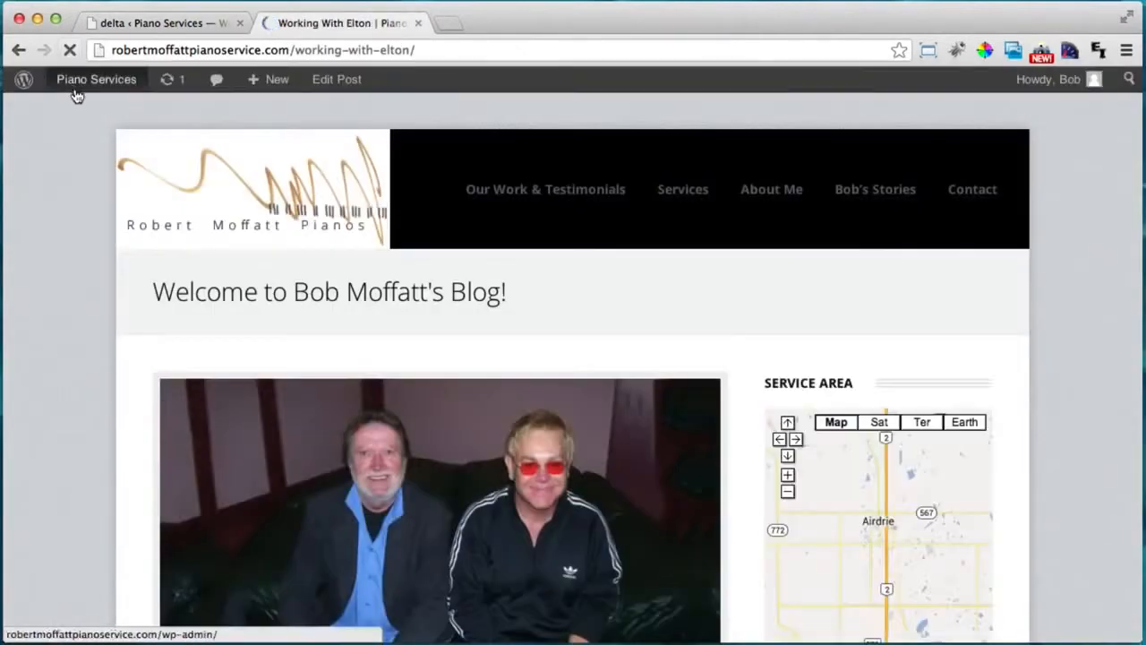
scroll(455, 291, "down", 8)
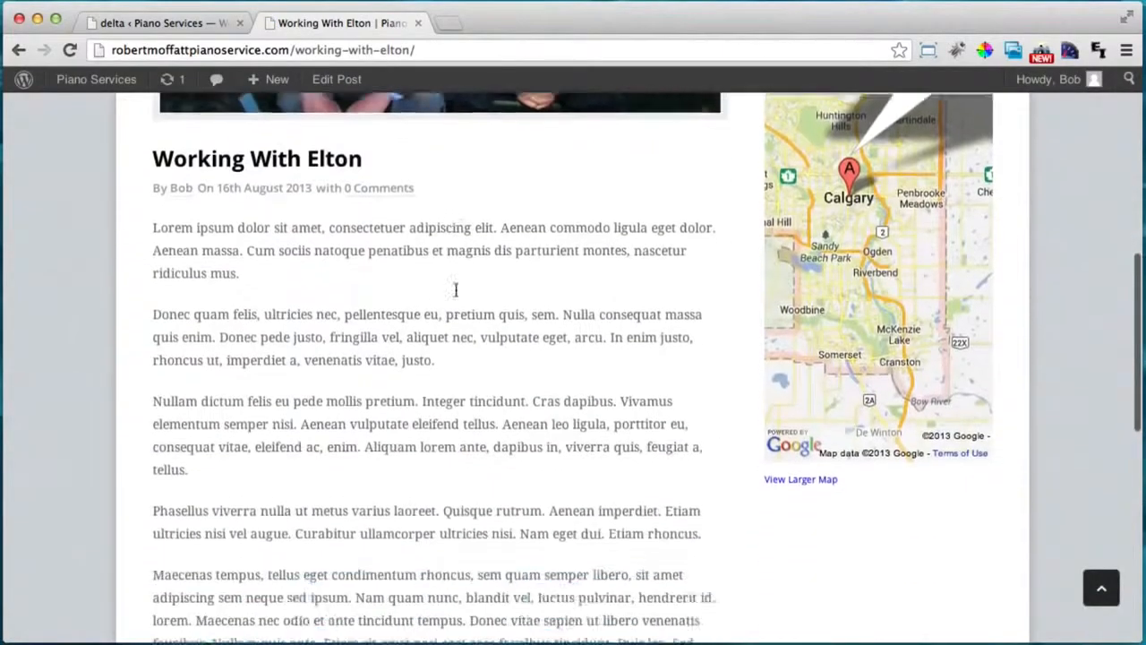
scroll(456, 291, "up", 8)
Go to the home page and browse the work, expanding the Honens Competition project details.
left_click(260, 211)
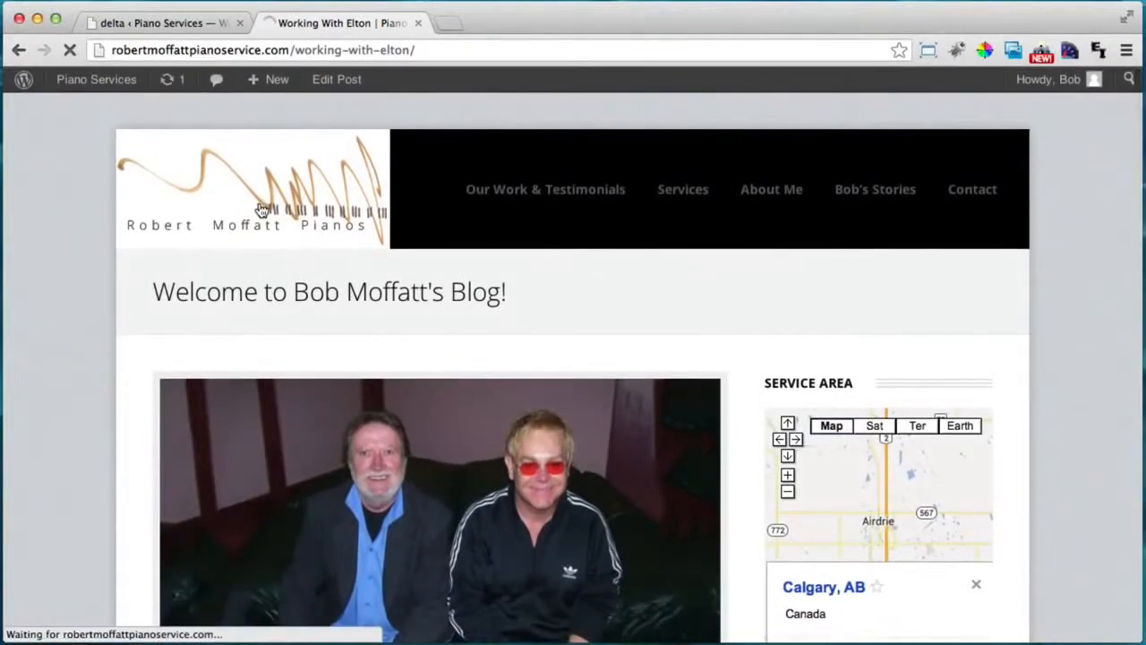
scroll(107, 338, "down", 3)
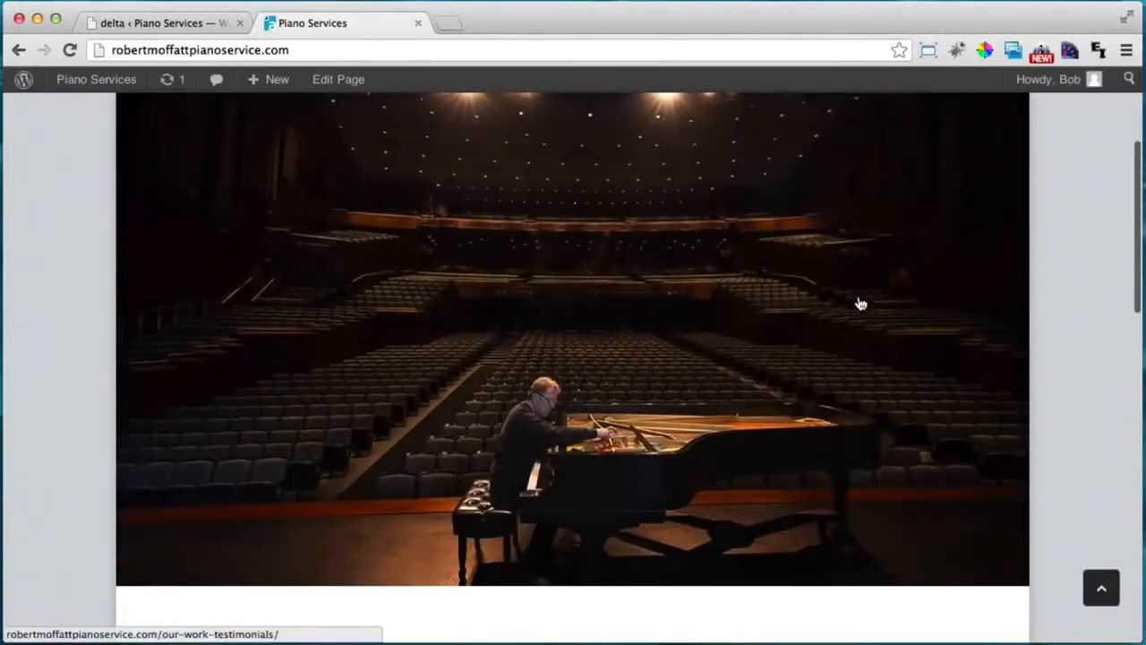
scroll(865, 308, "down", 5)
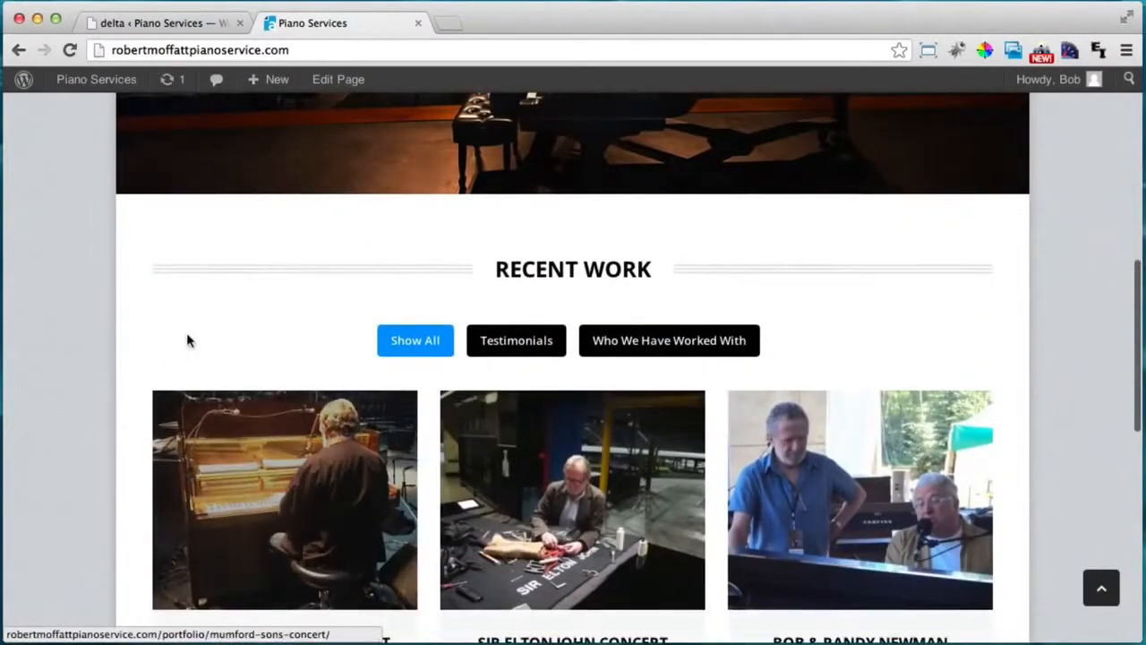
scroll(188, 339, "down", 4)
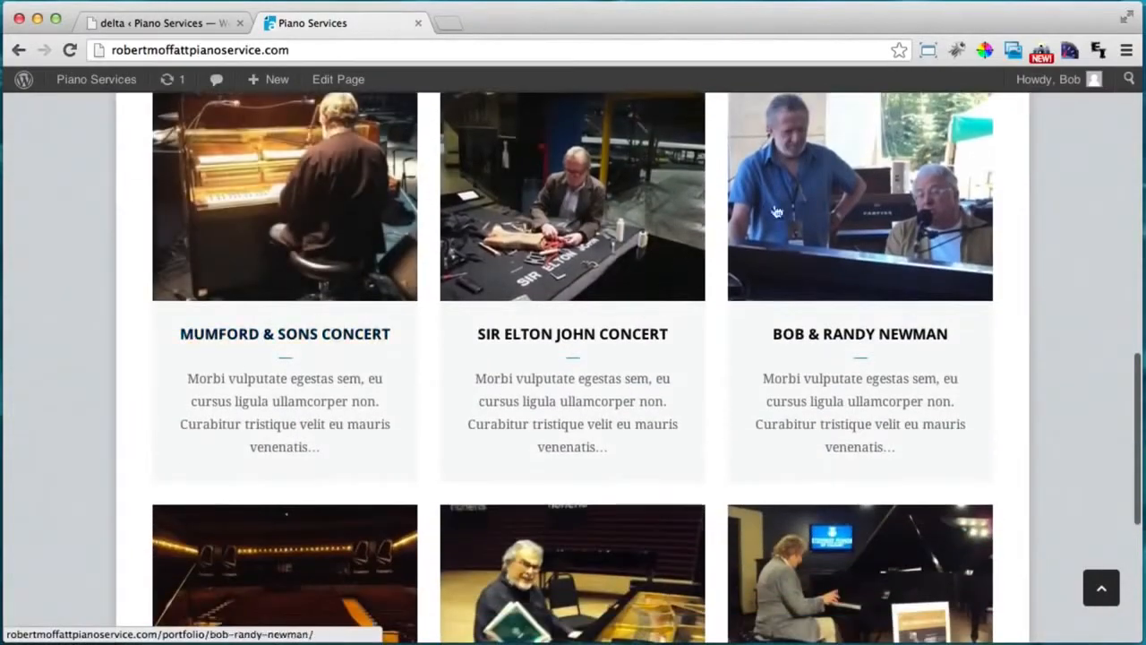
scroll(356, 483, "up", 10)
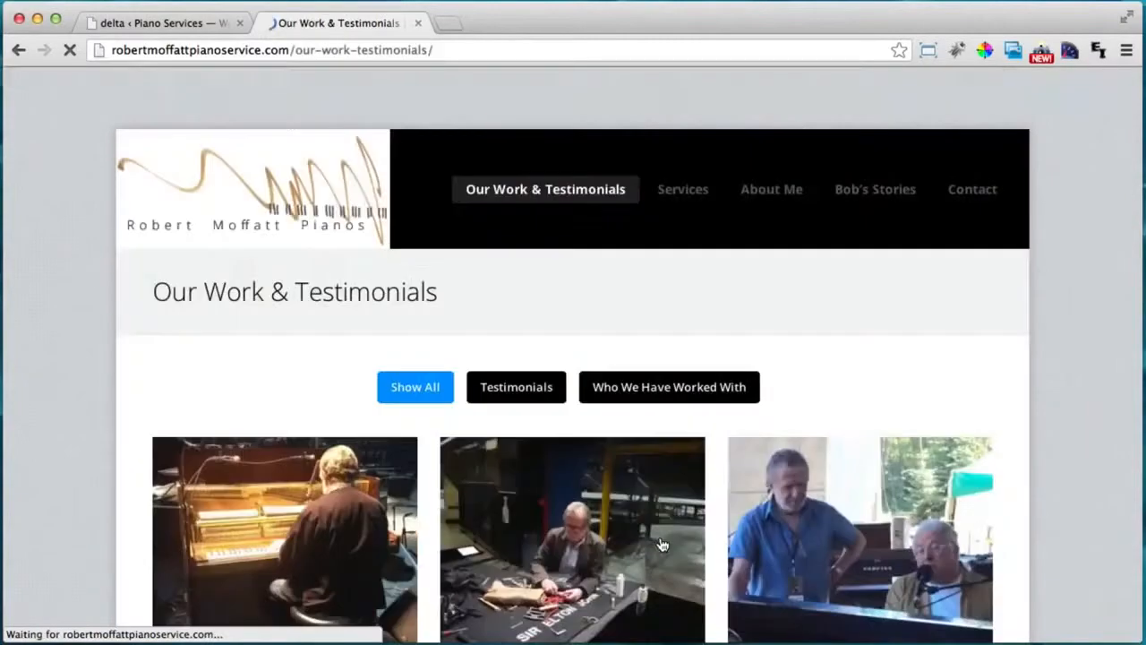
scroll(548, 517, "down", 3)
scroll(274, 465, "down", 3)
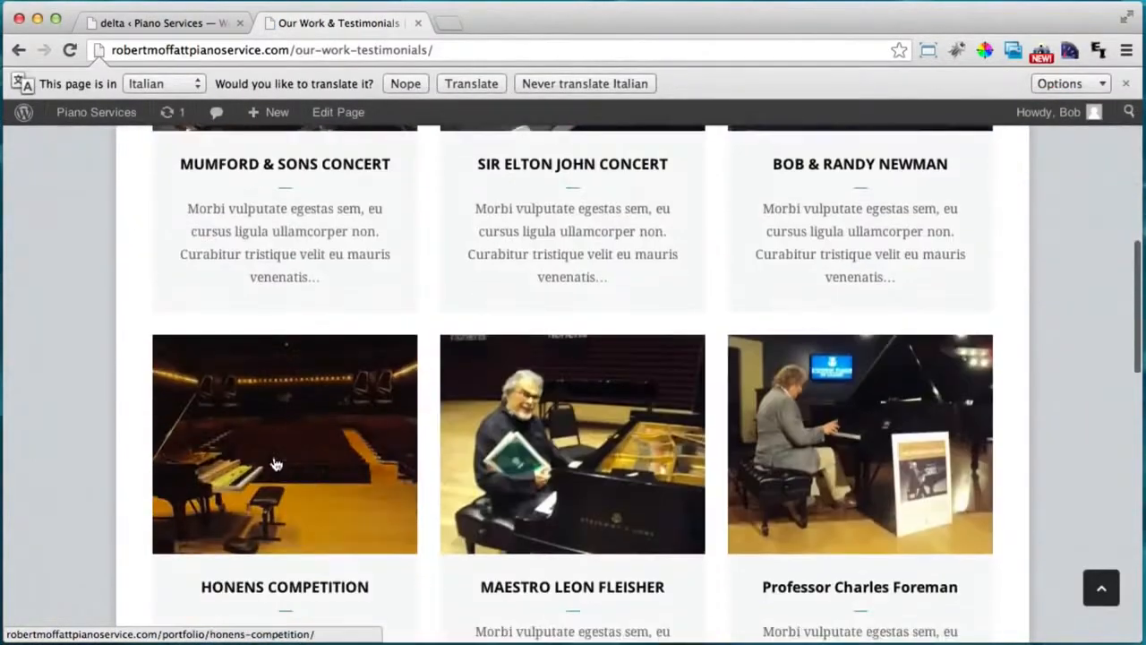
left_click(398, 513)
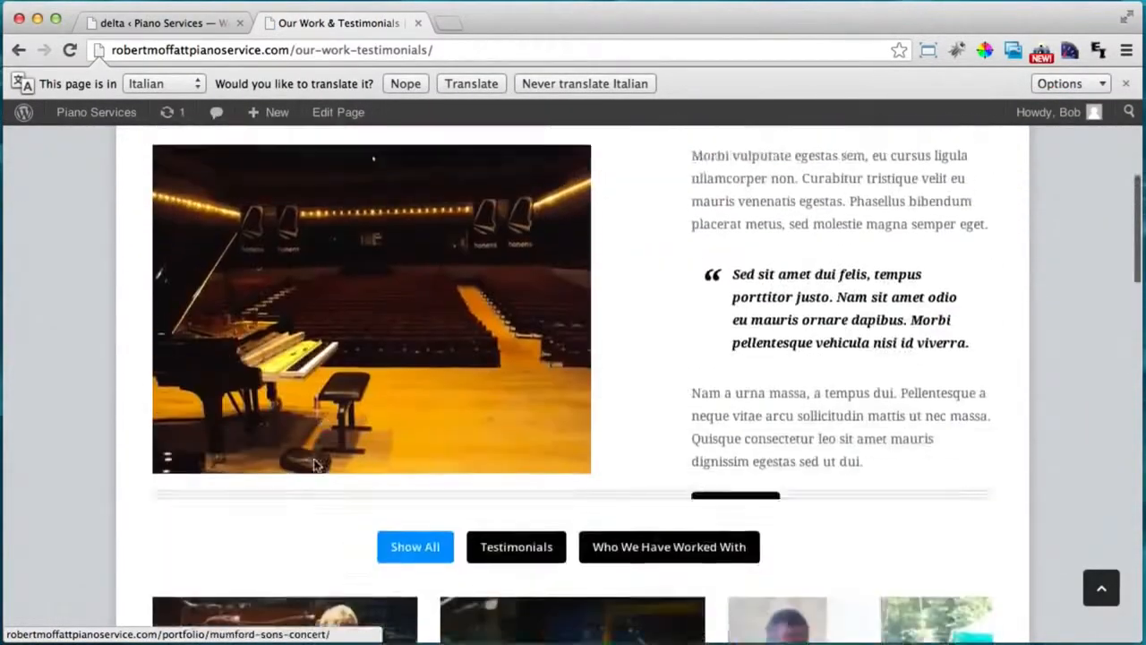
scroll(432, 491, "up", 2)
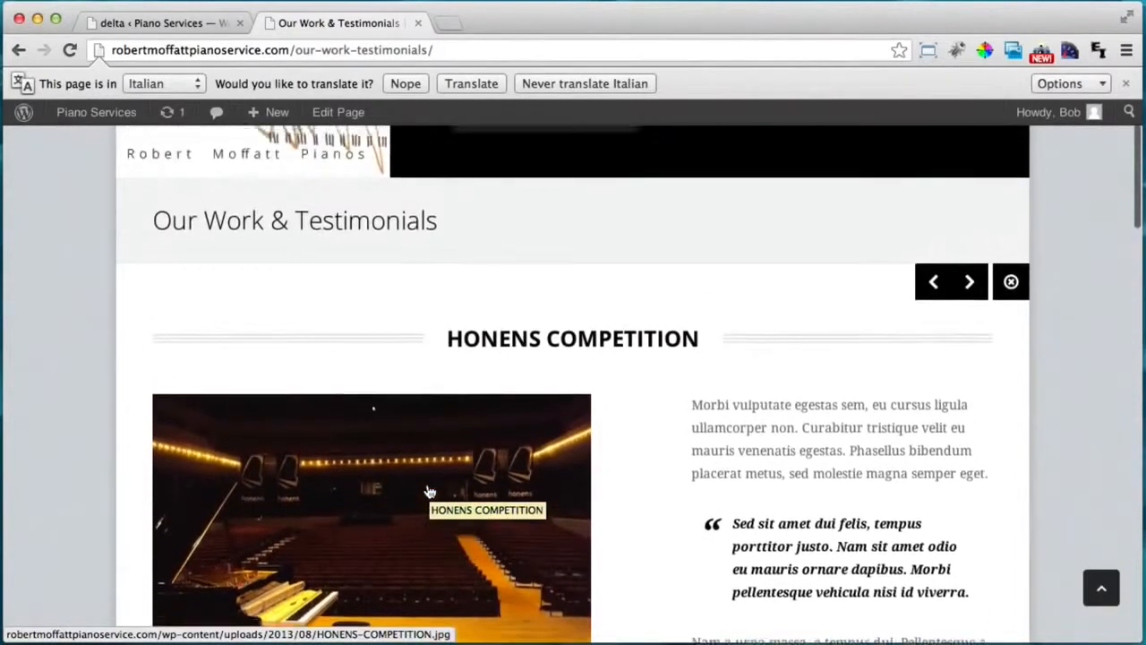
scroll(435, 486, "down", 3)
Visit the Contact and About Me pages through the navigation.
left_click(759, 520)
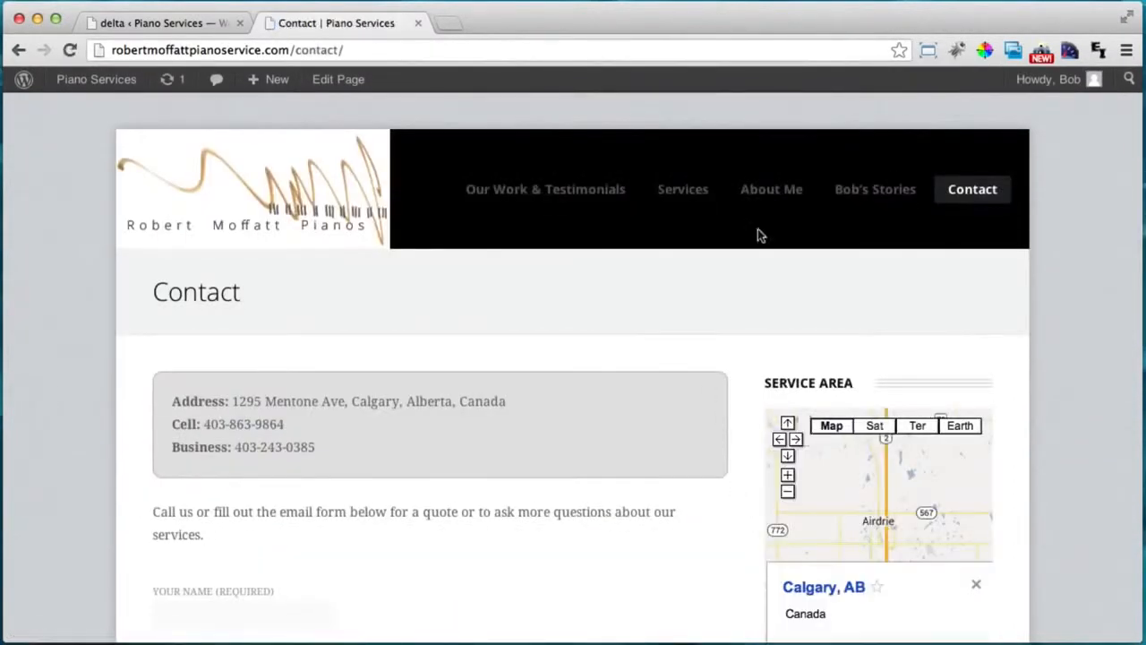
left_click(758, 197)
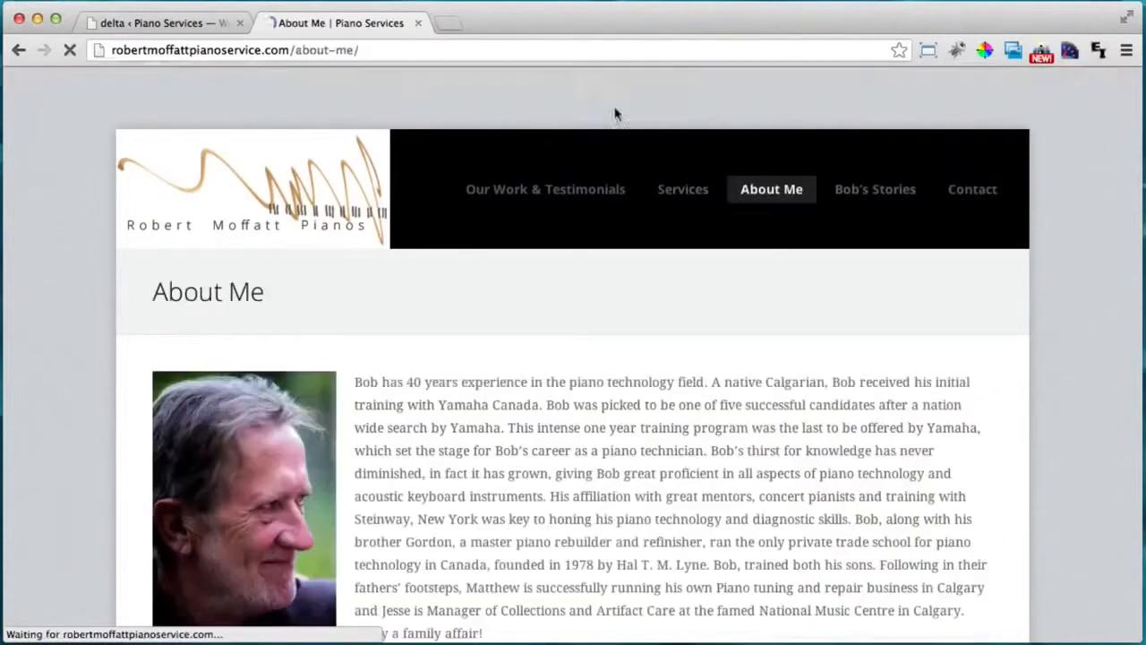
scroll(416, 459, "down", 1)
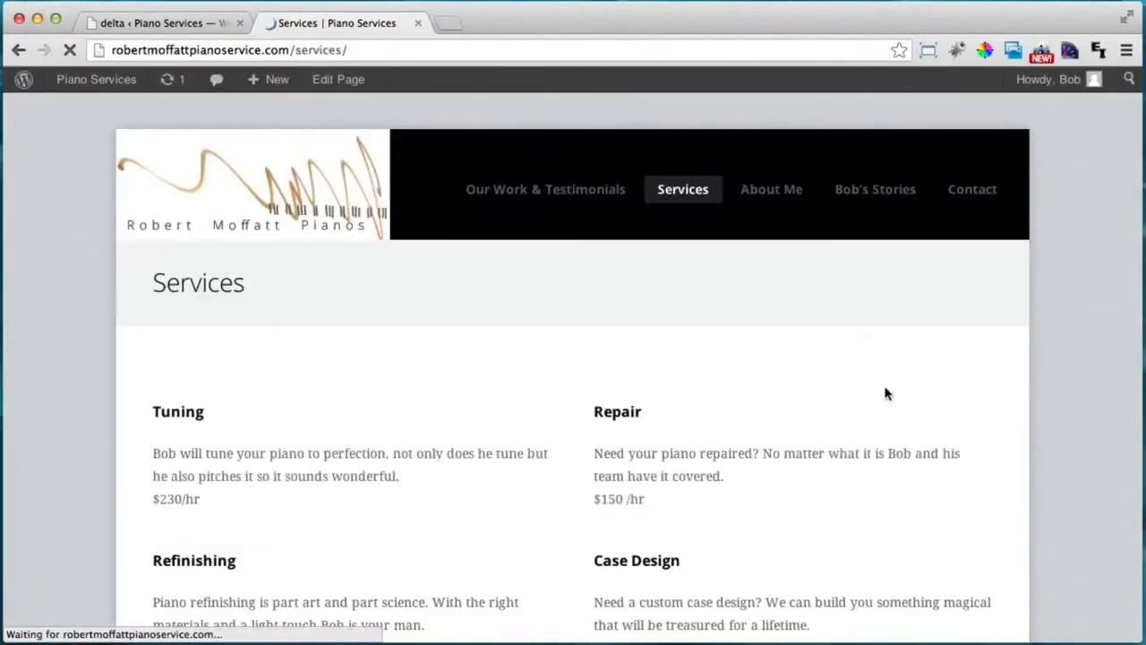
scroll(830, 391, "down", 3)
scroll(831, 394, "up", 5)
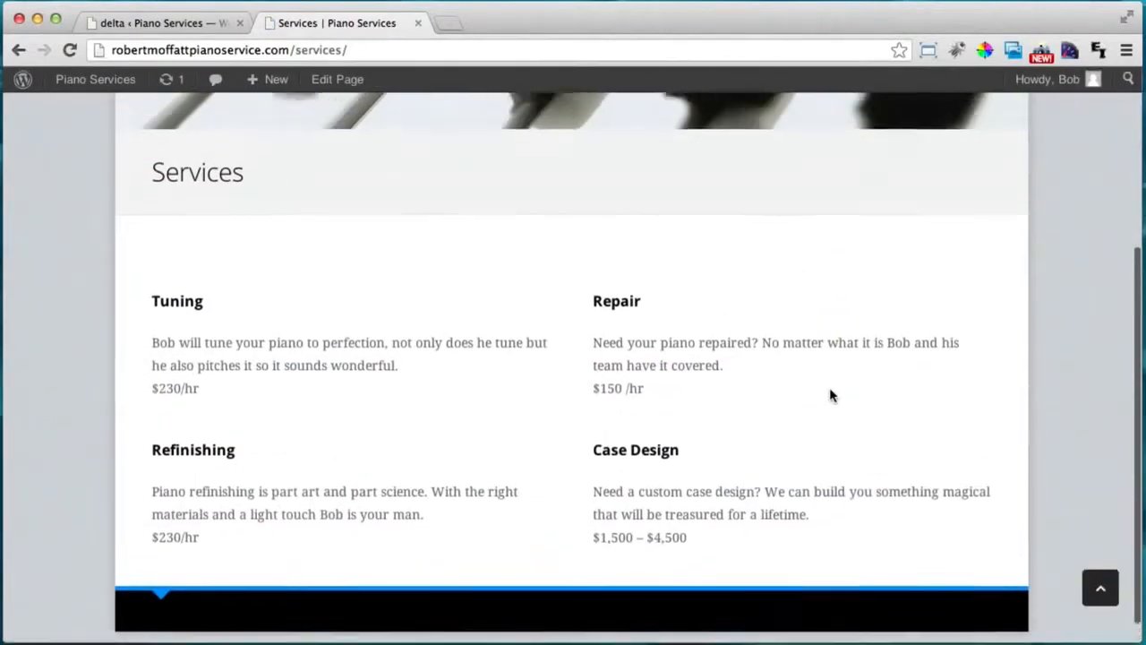